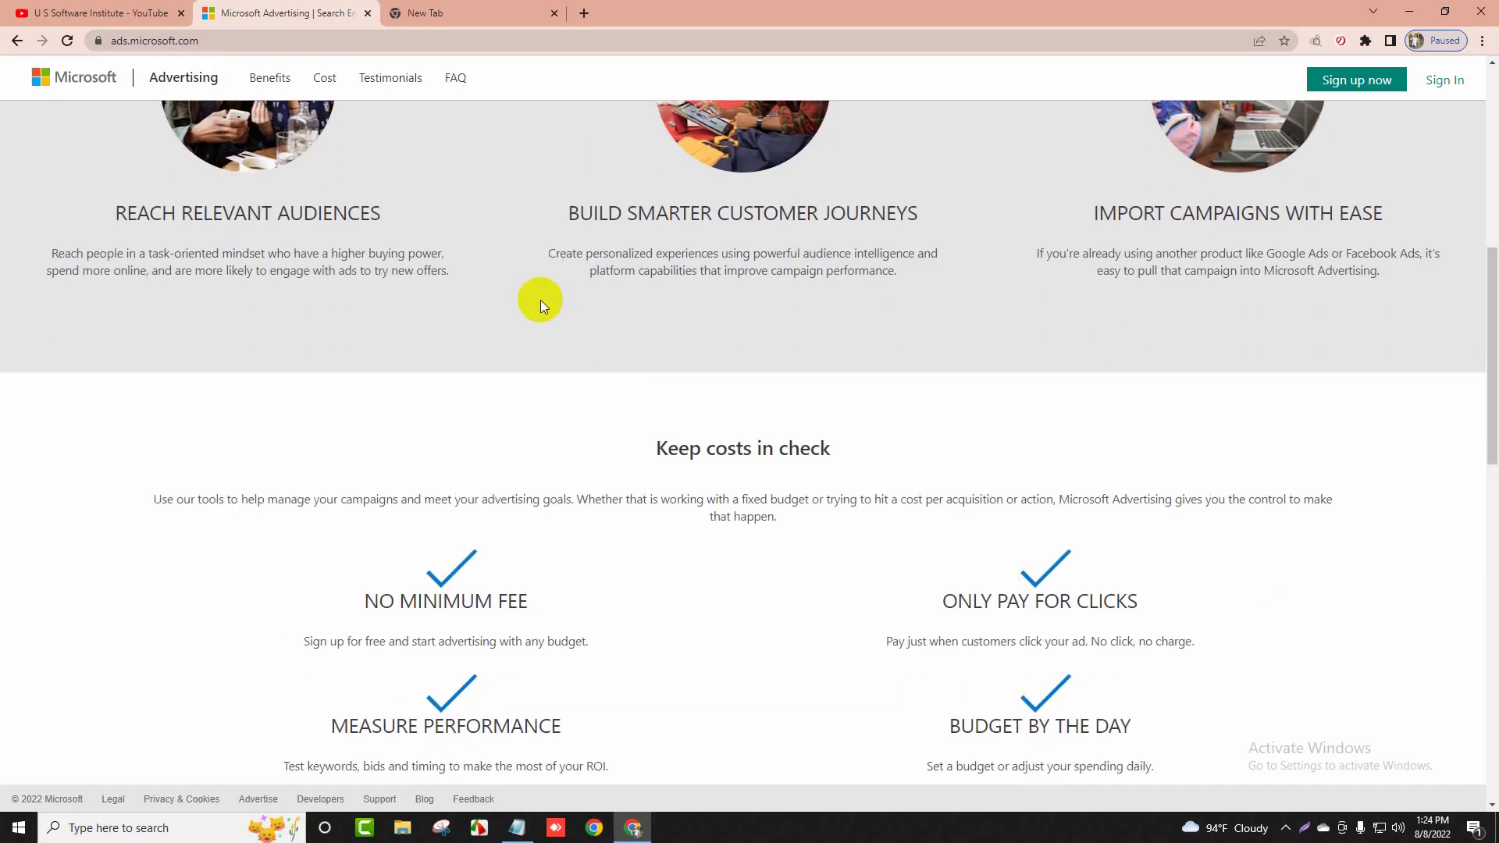
Scroll through the Microsoft Advertising landing page, then bring the Notepad topic list forward
scroll(541, 306, up, 7)
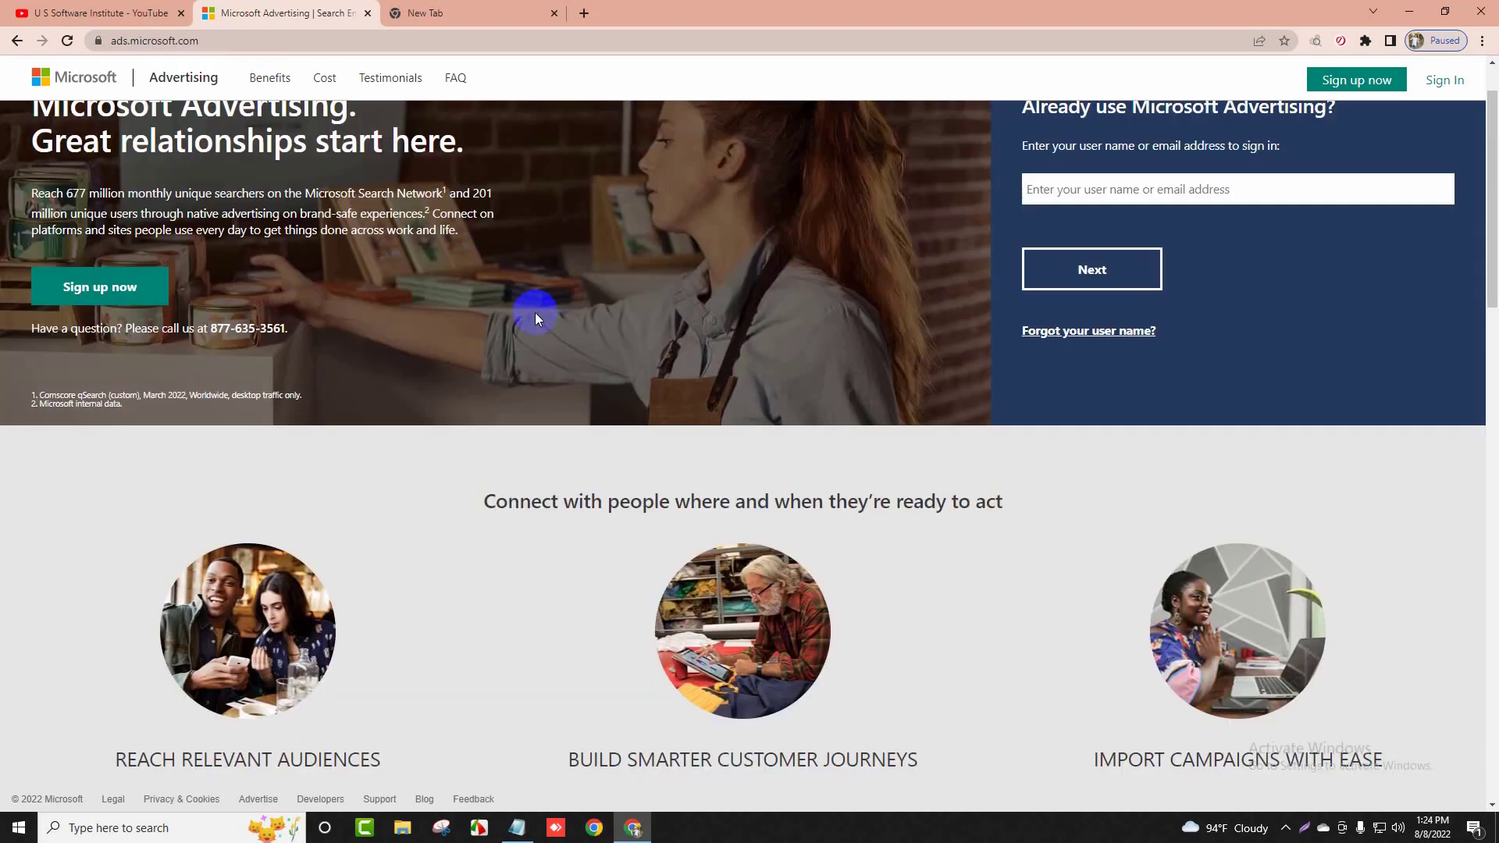
click(526, 815)
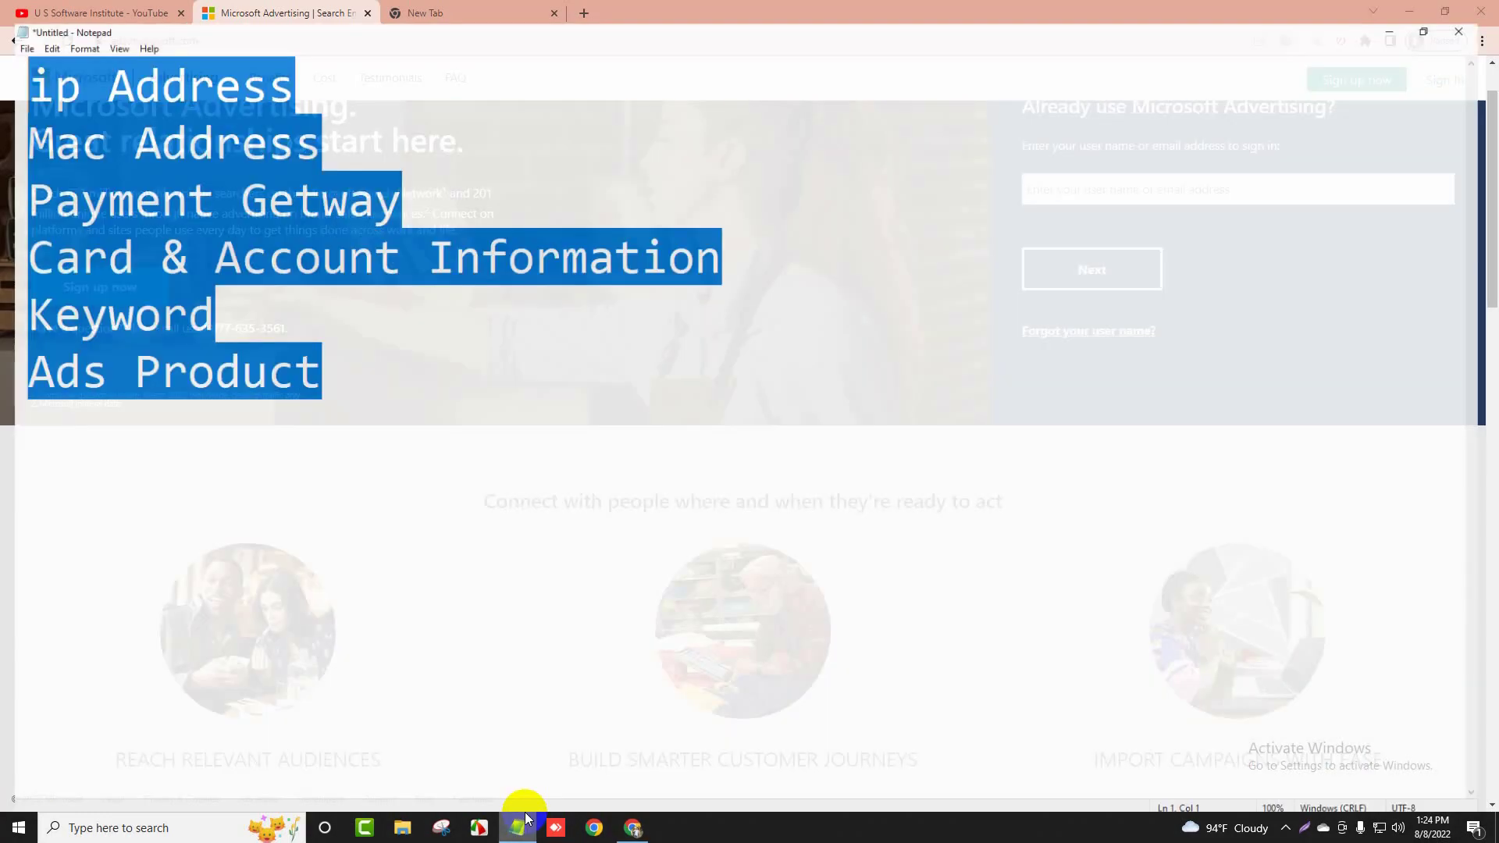
Select all six topic lines in Notepad and close the Microsoft Advertising tab
double_click(344, 374)
drag(346, 373, 7, 61)
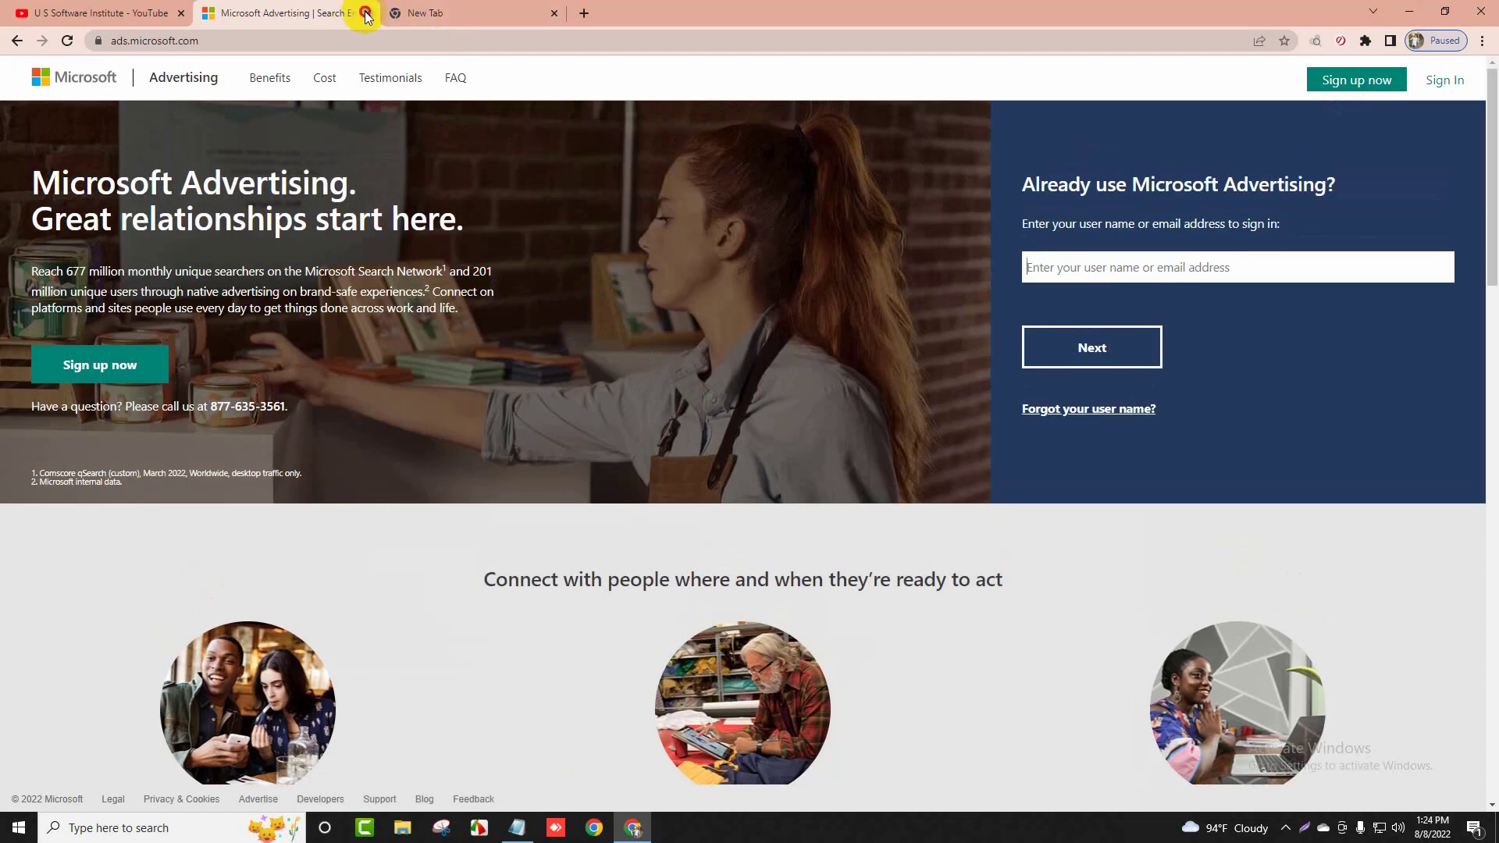
click(367, 13)
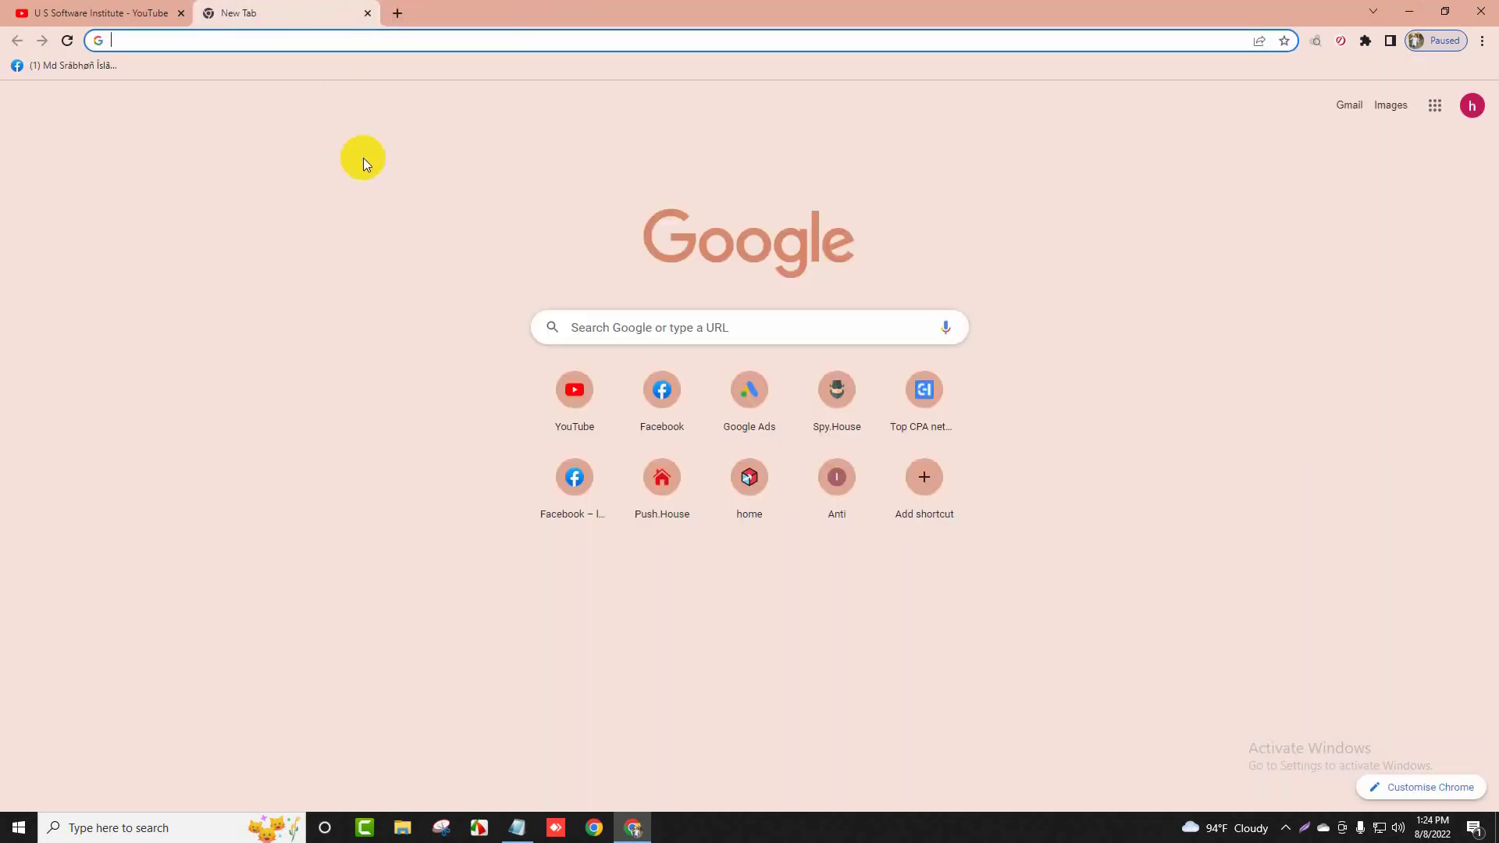
Switch to the other Google account, search 'bing ads' in a new tab and open Microsoft Ads
click(1472, 106)
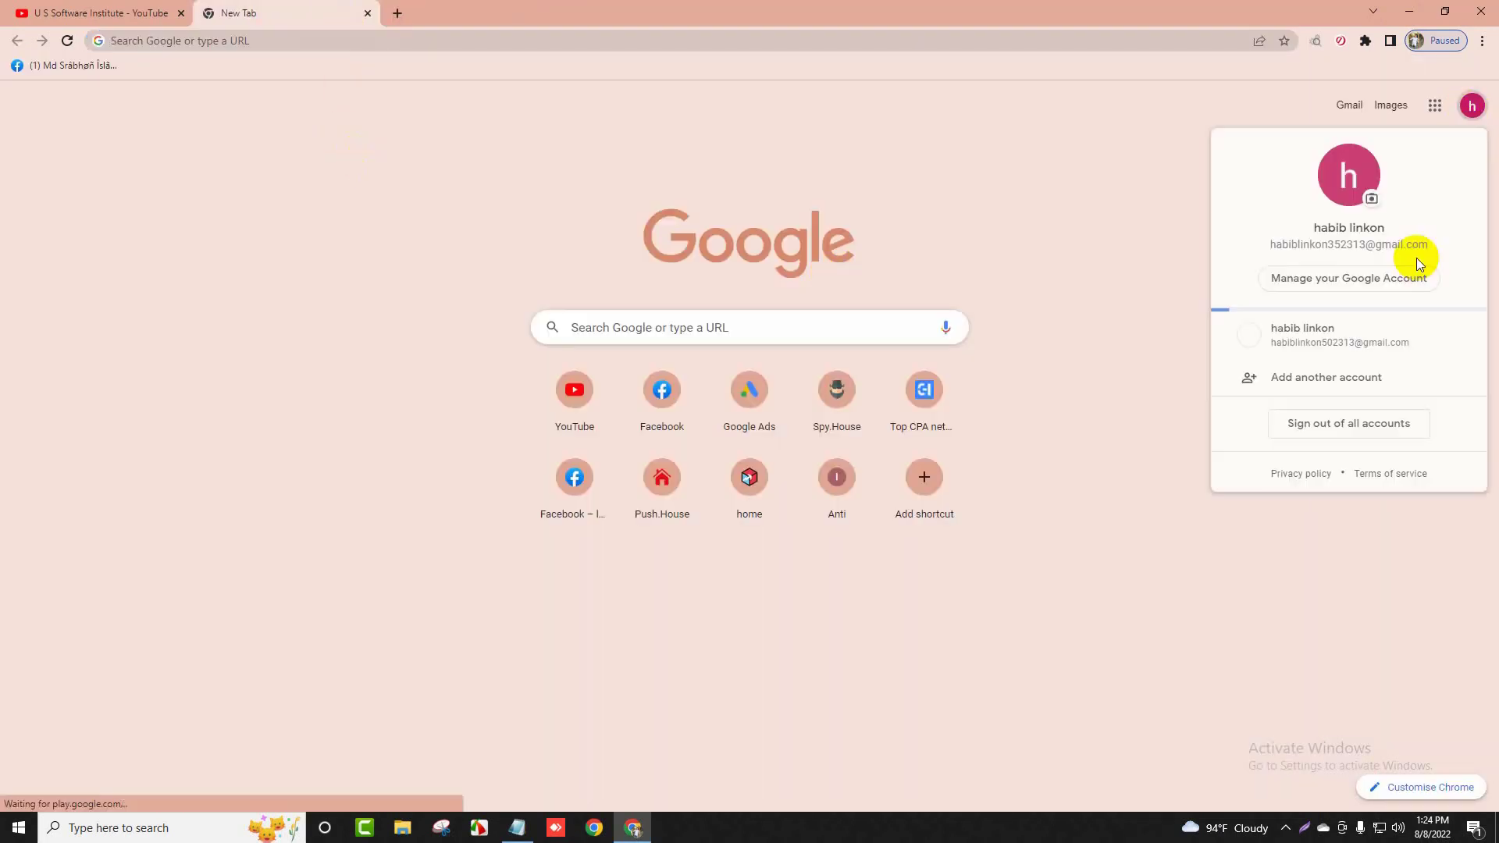
click(1357, 340)
click(394, 13)
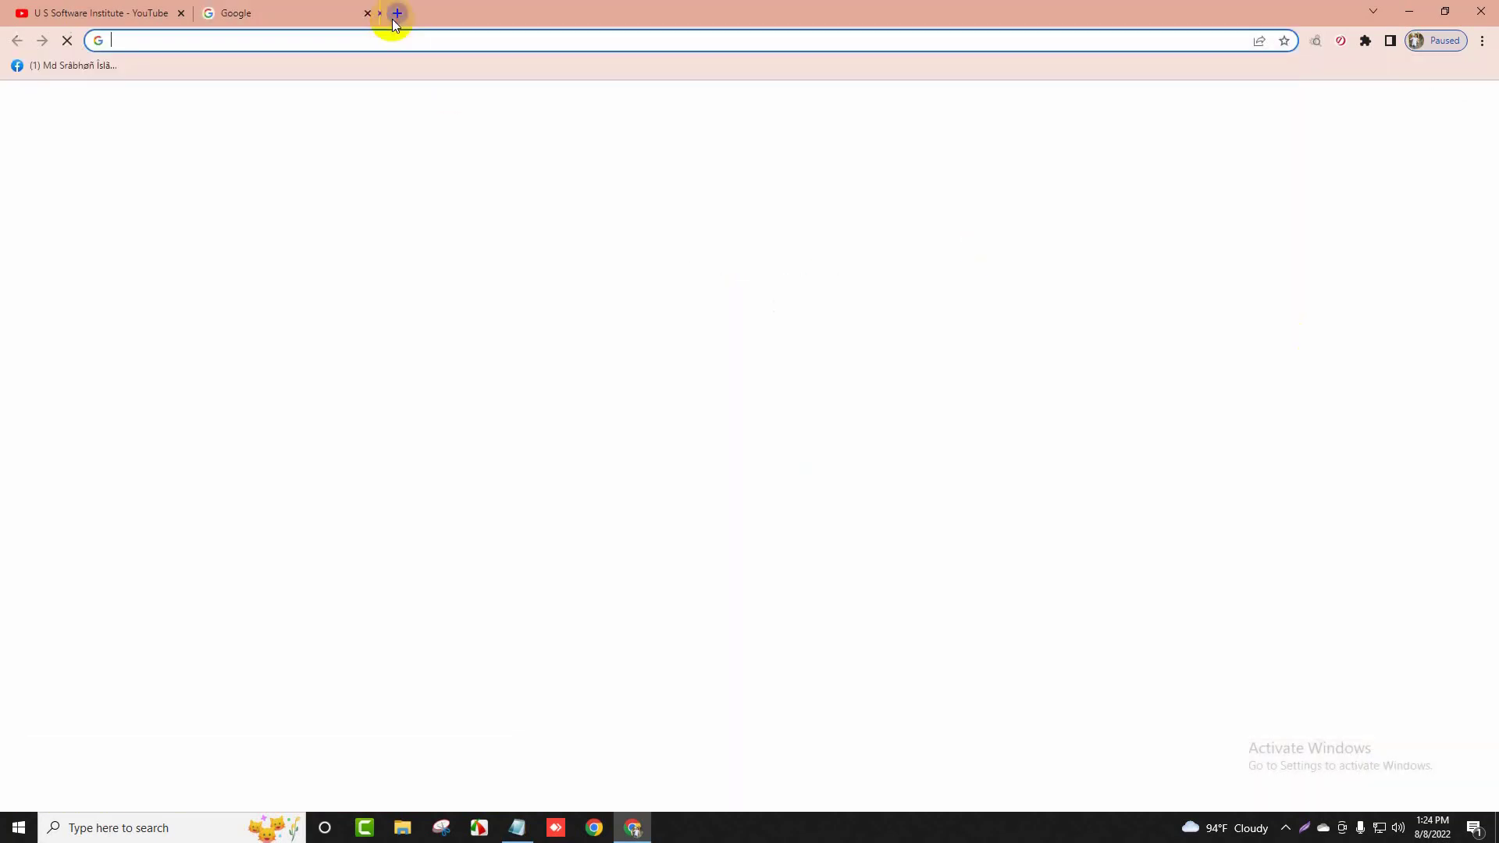
text(bing a)
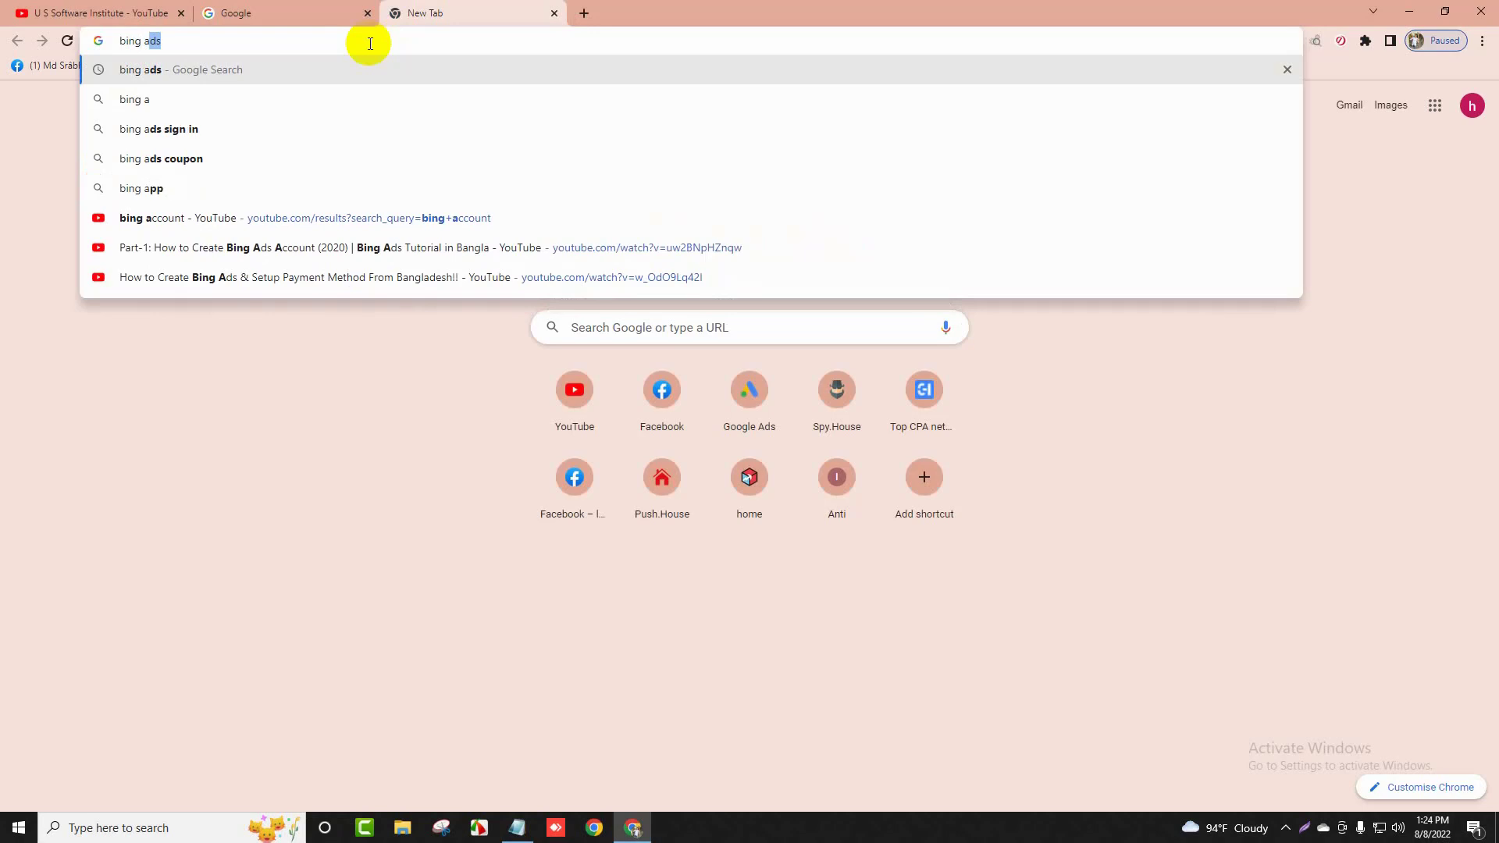
key(Return)
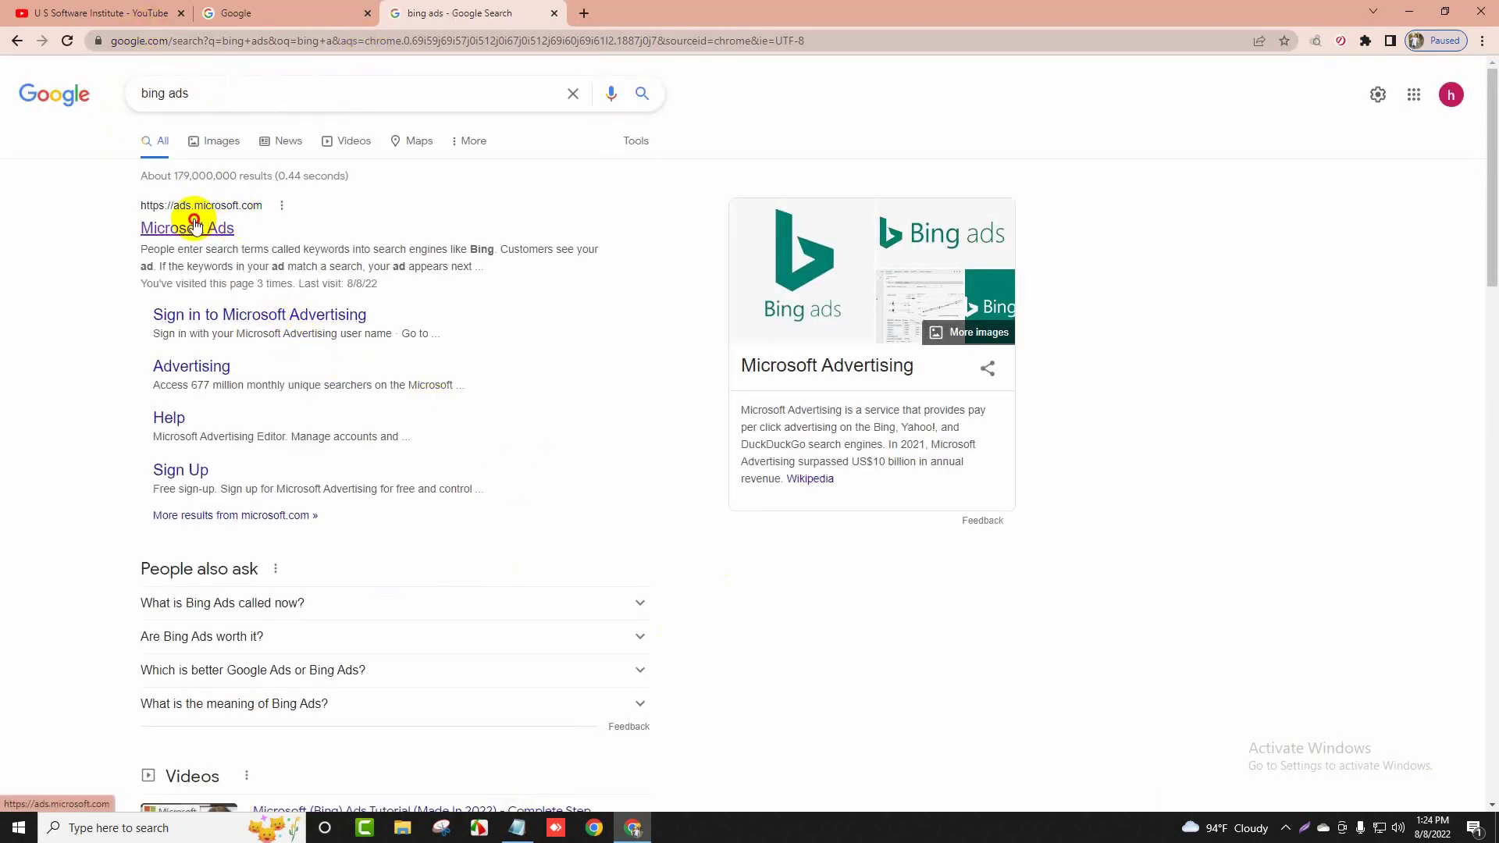
click(189, 228)
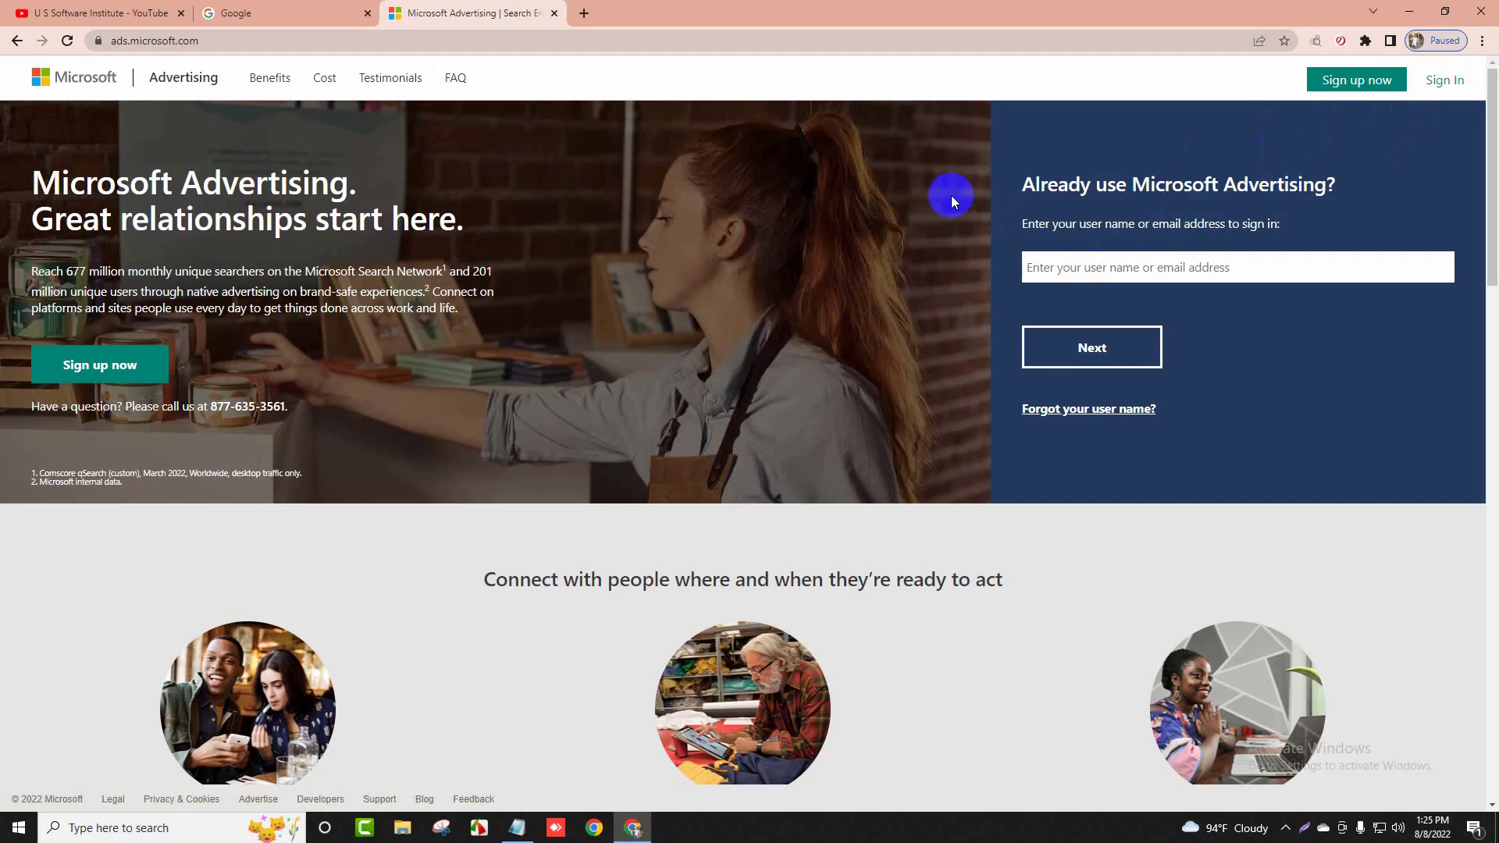
Start the Microsoft Advertising sign-up and choose to create a new Microsoft account
click(1331, 84)
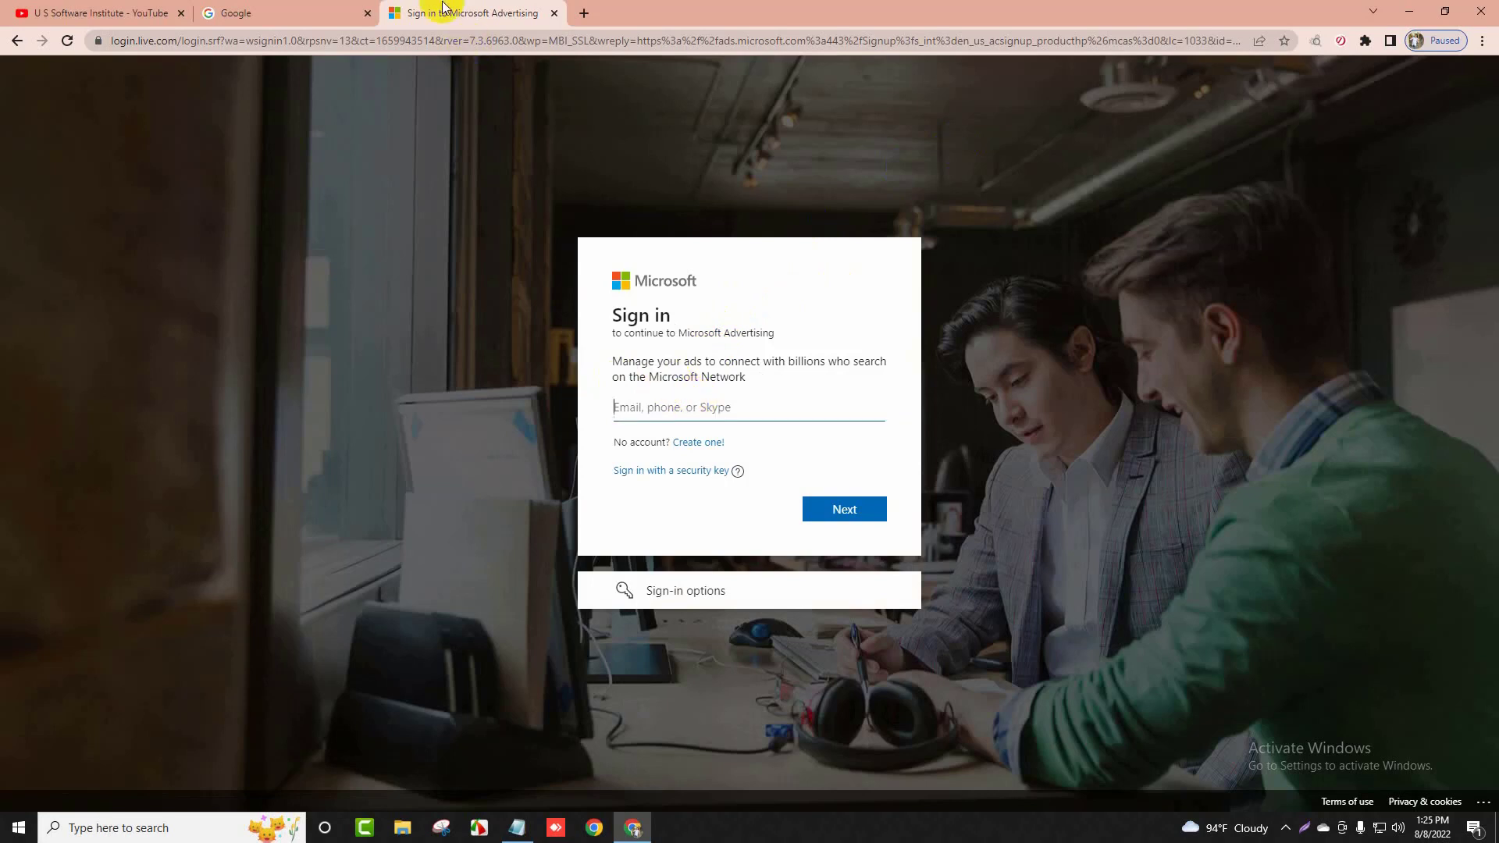
click(289, 13)
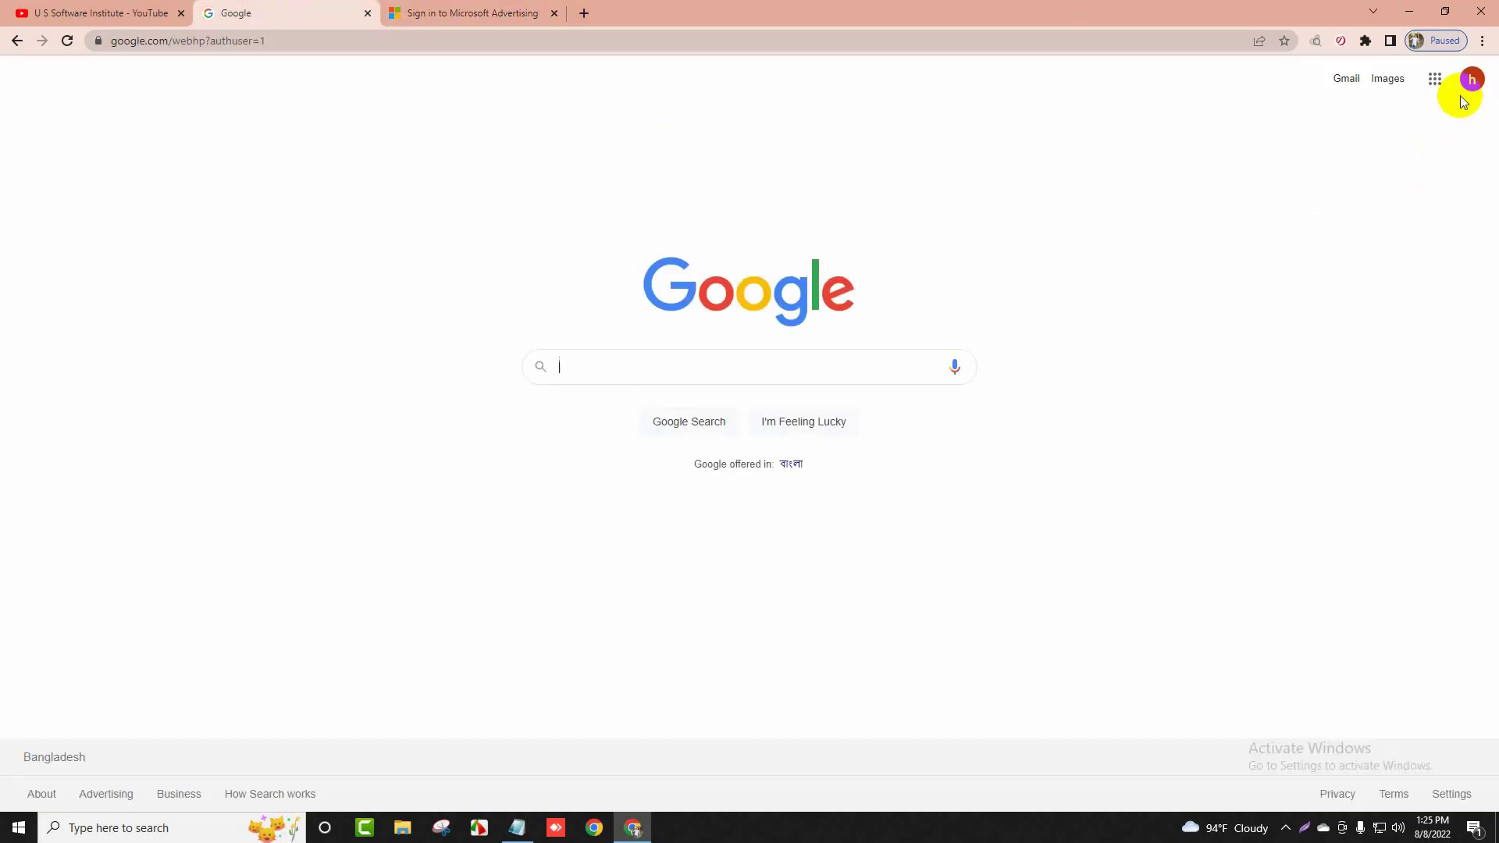
click(492, 13)
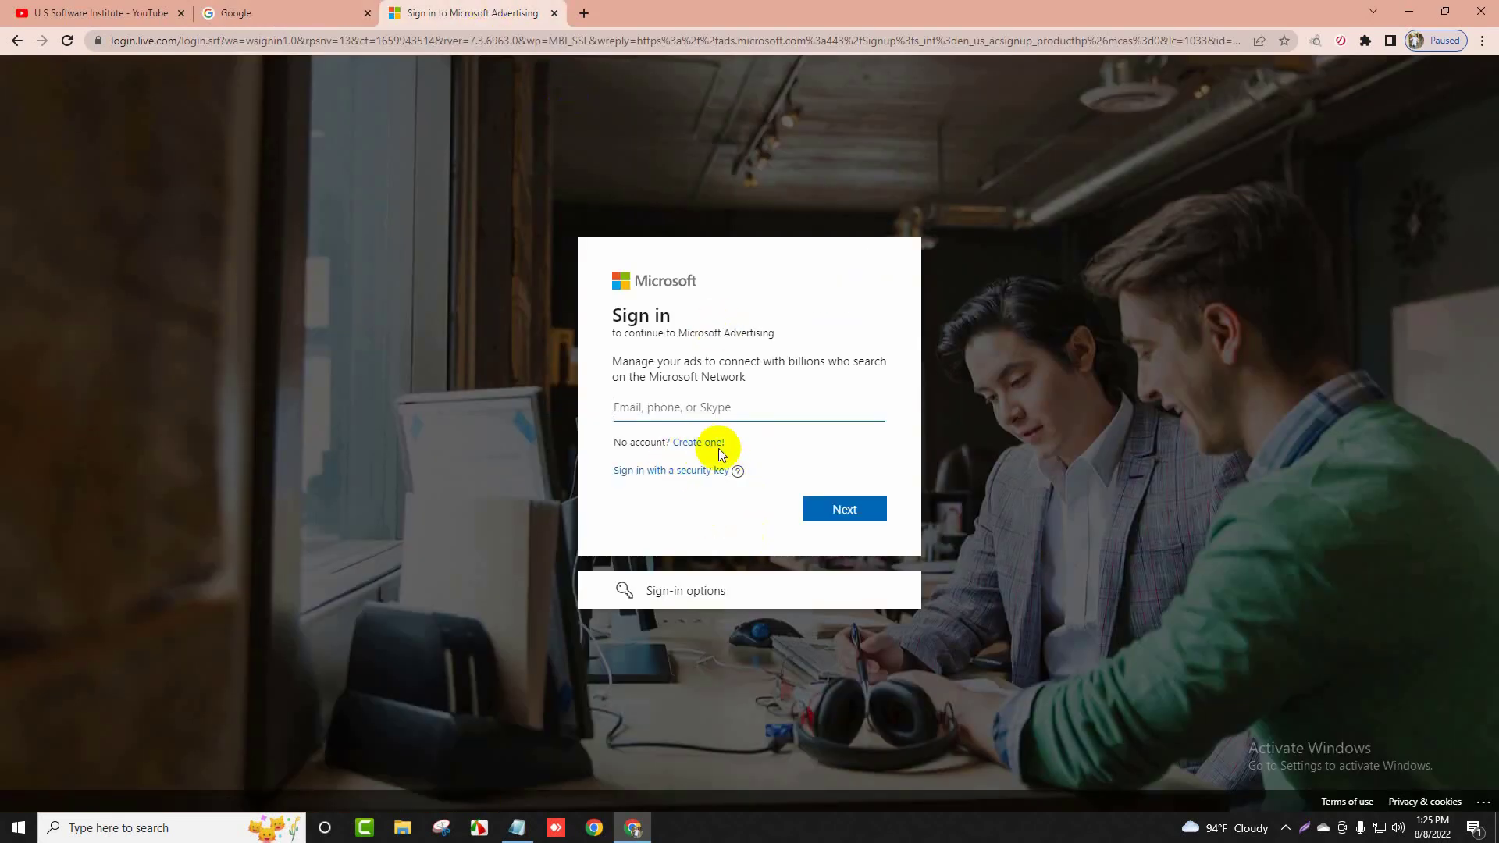
click(698, 445)
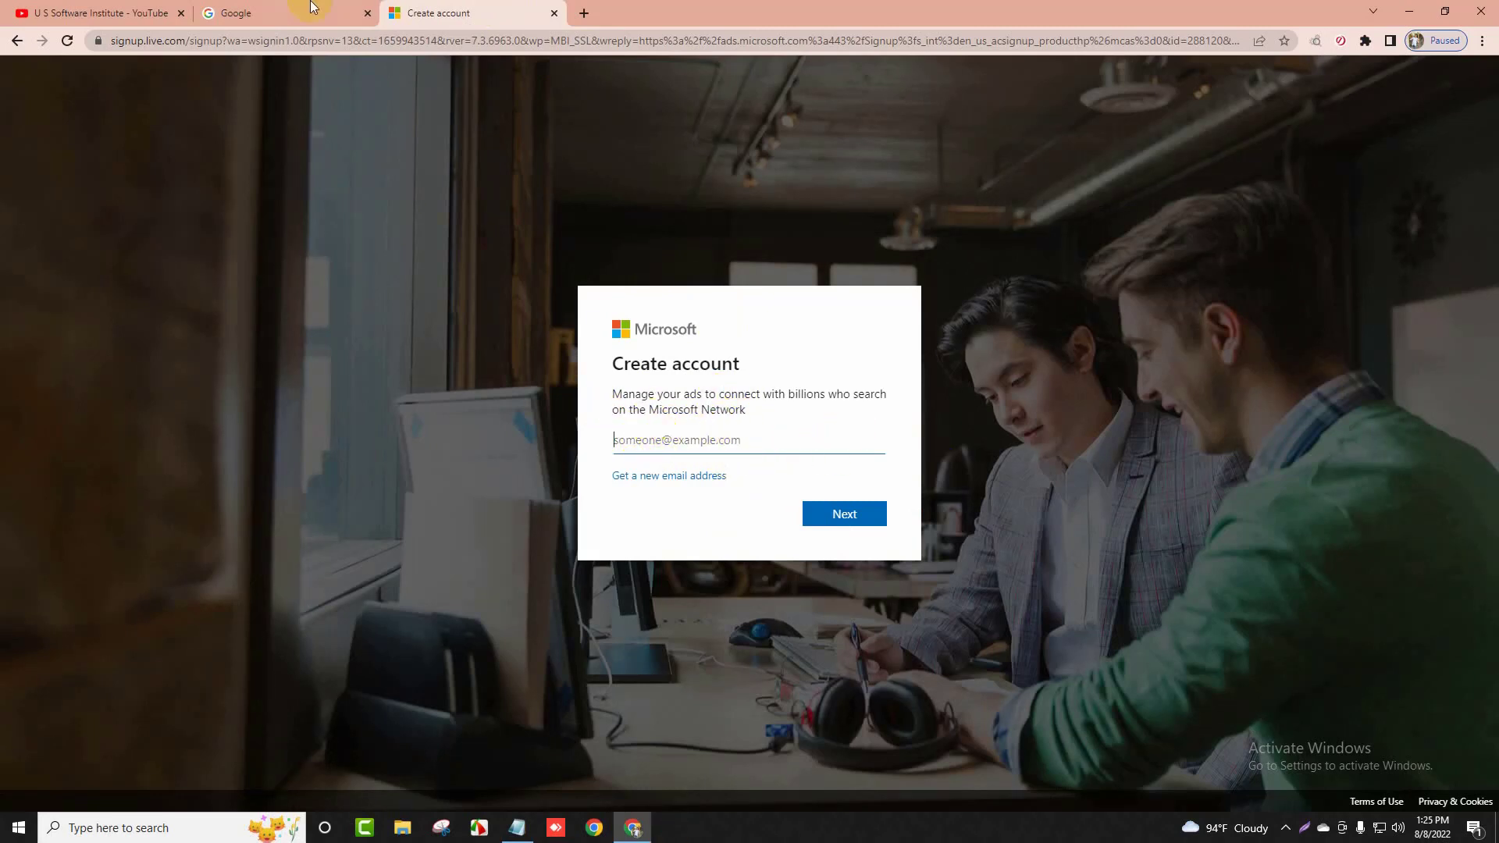
Copy the Google account's email address into Microsoft's Create account form and submit it
click(274, 12)
click(1472, 79)
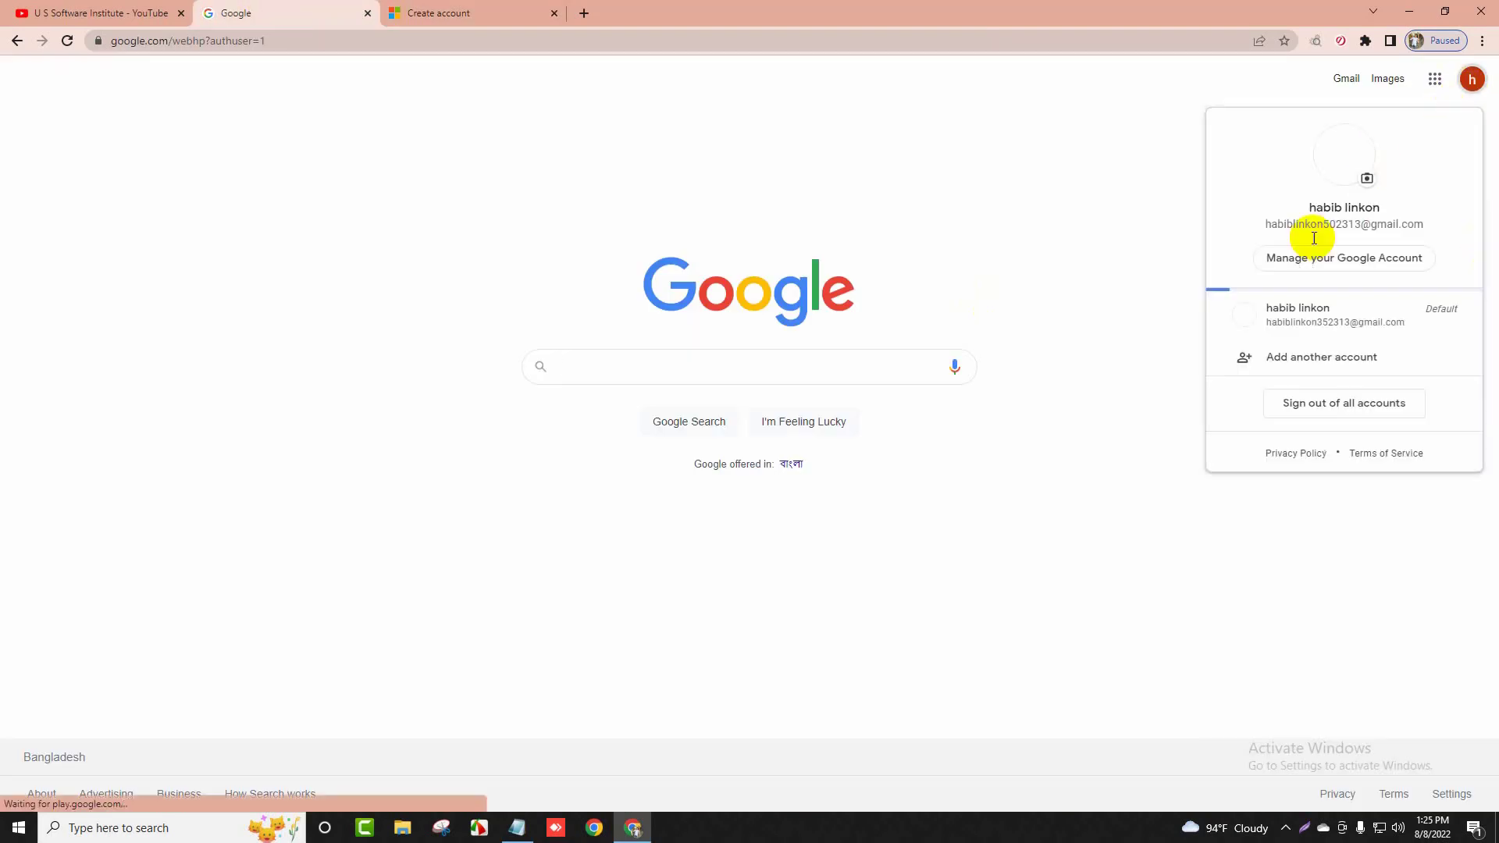
double_click(1320, 225)
triple_click(1320, 225)
right_click(1320, 225)
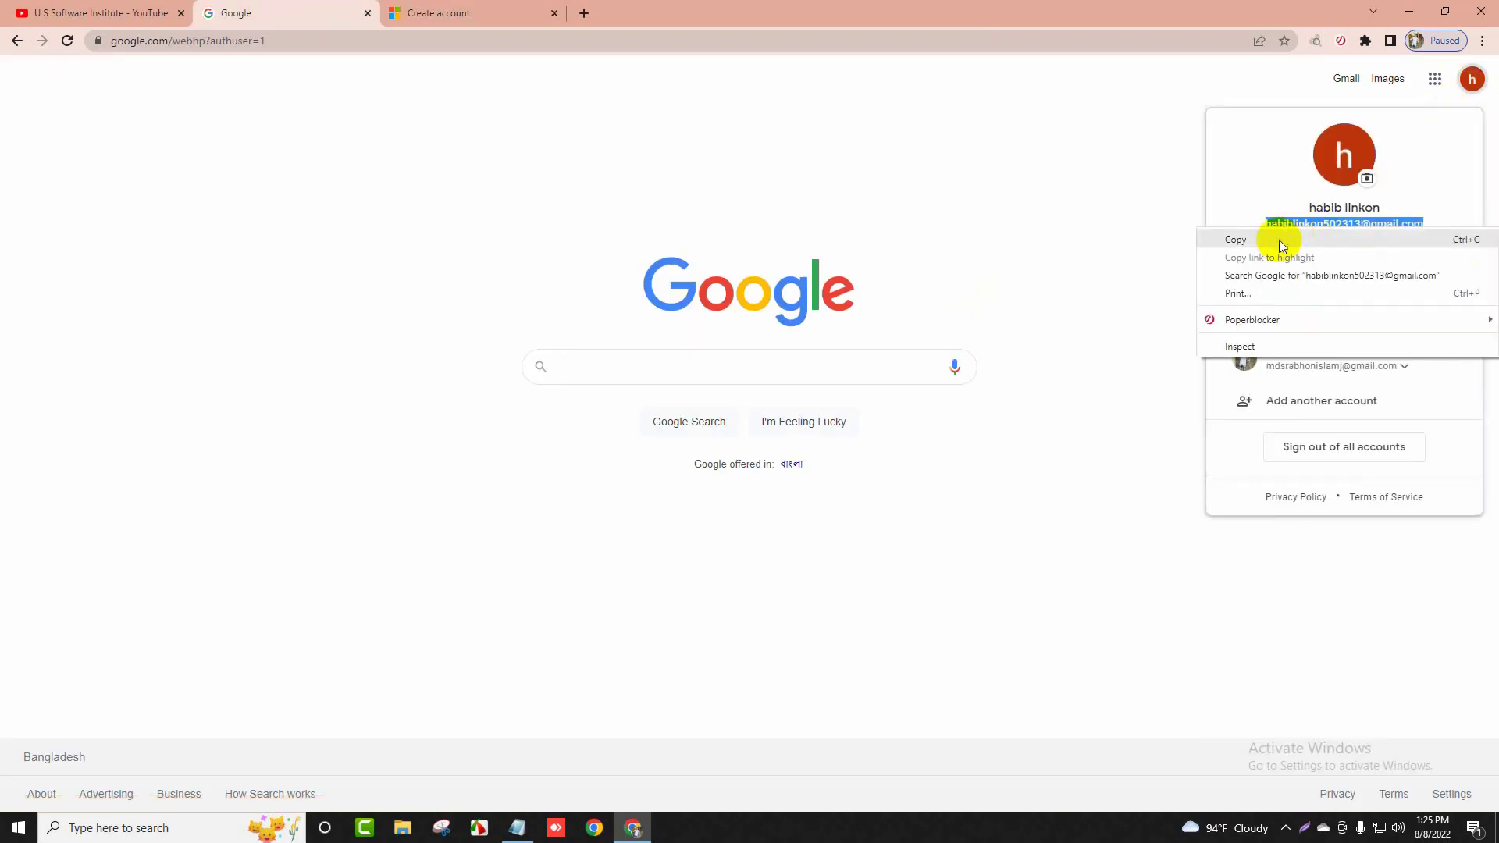
click(1279, 241)
click(539, 12)
right_click(647, 439)
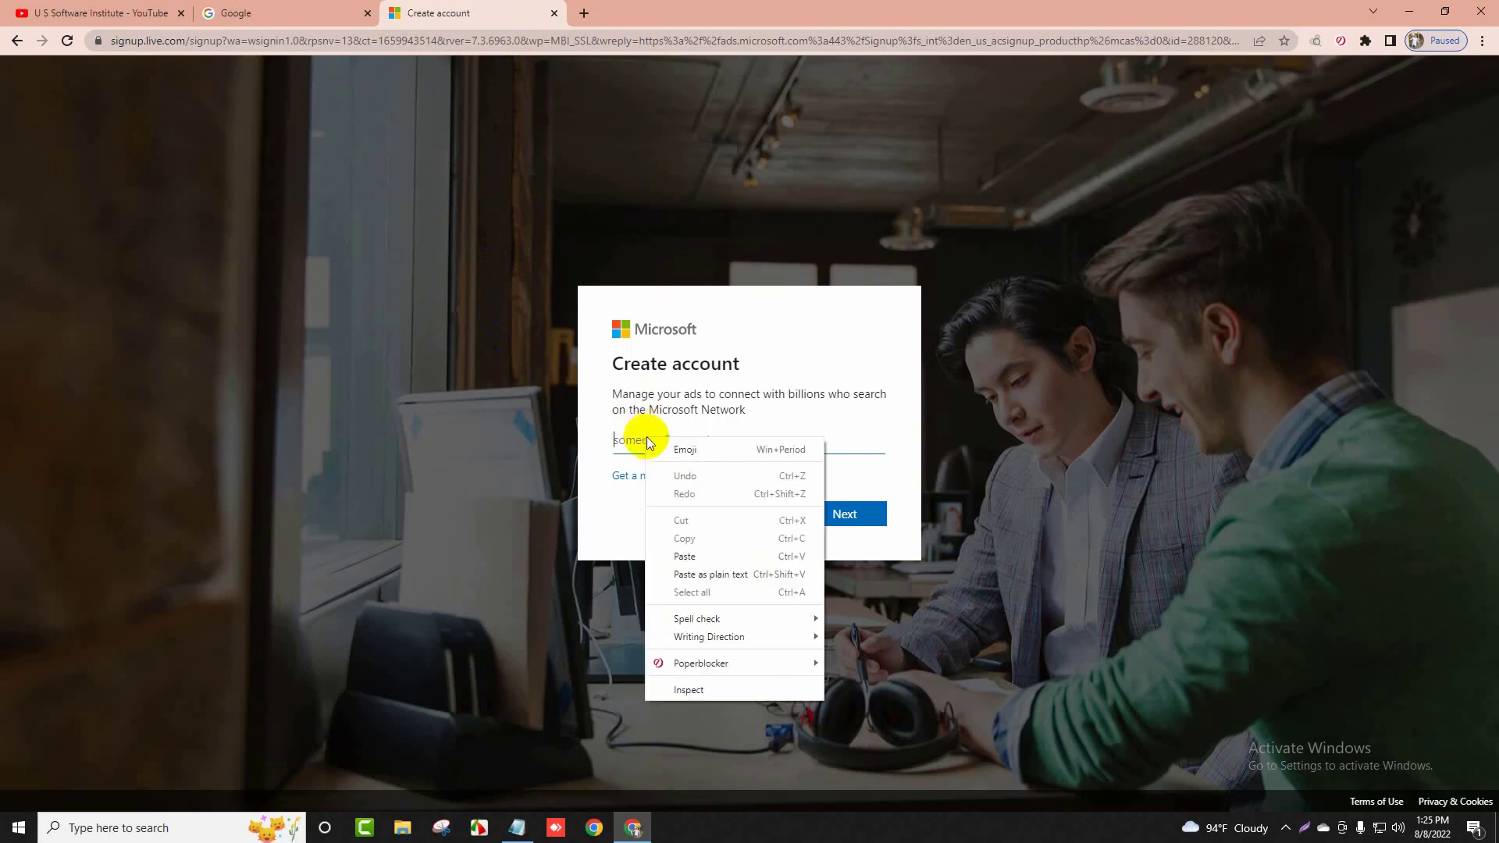
click(685, 556)
click(859, 517)
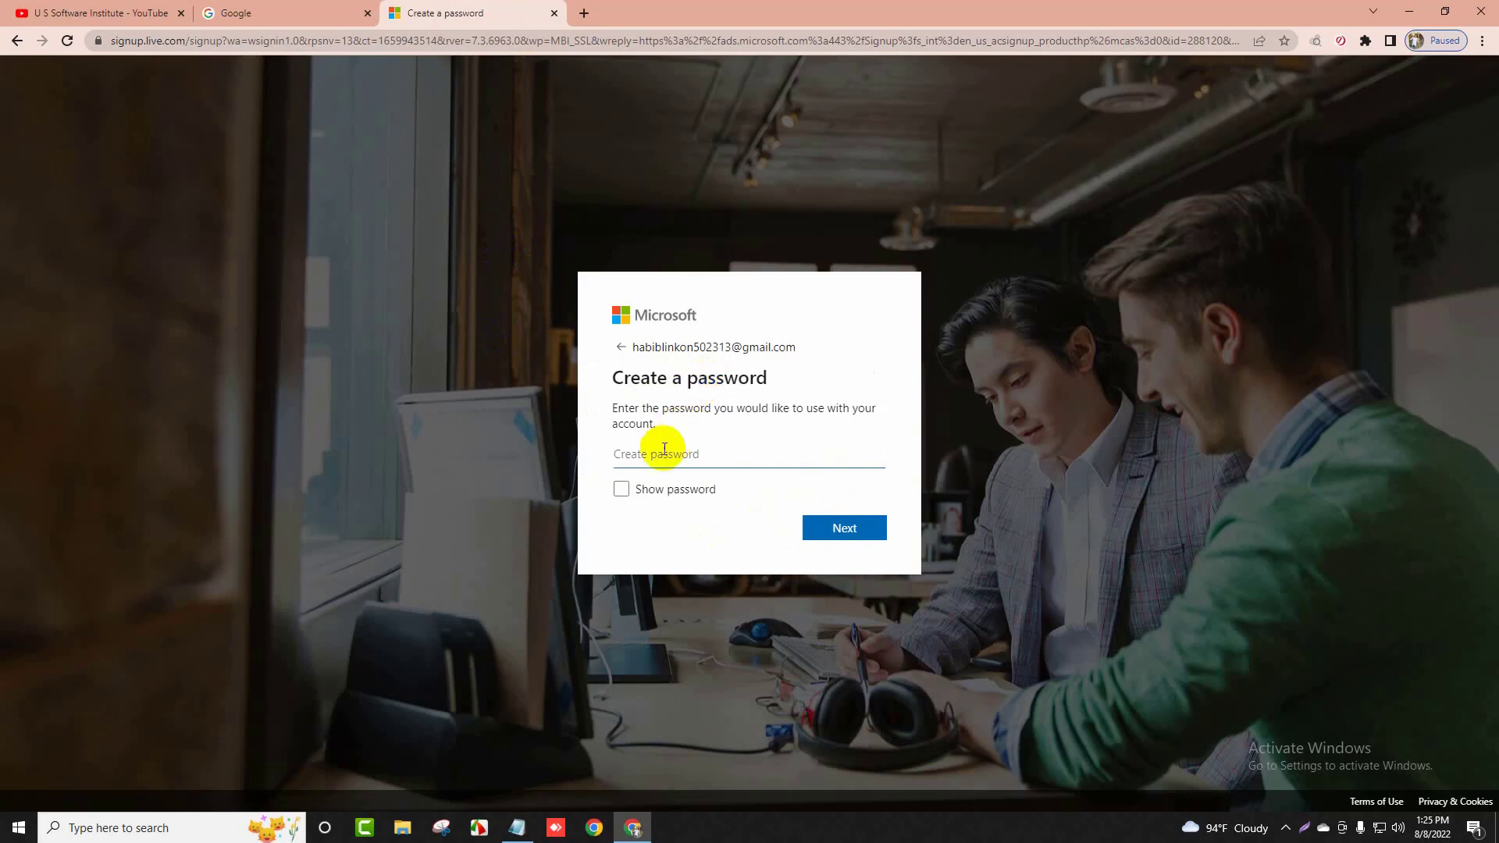
Set a new account password without saving it in the browser, then submit first and last name
text(*************)
click(831, 520)
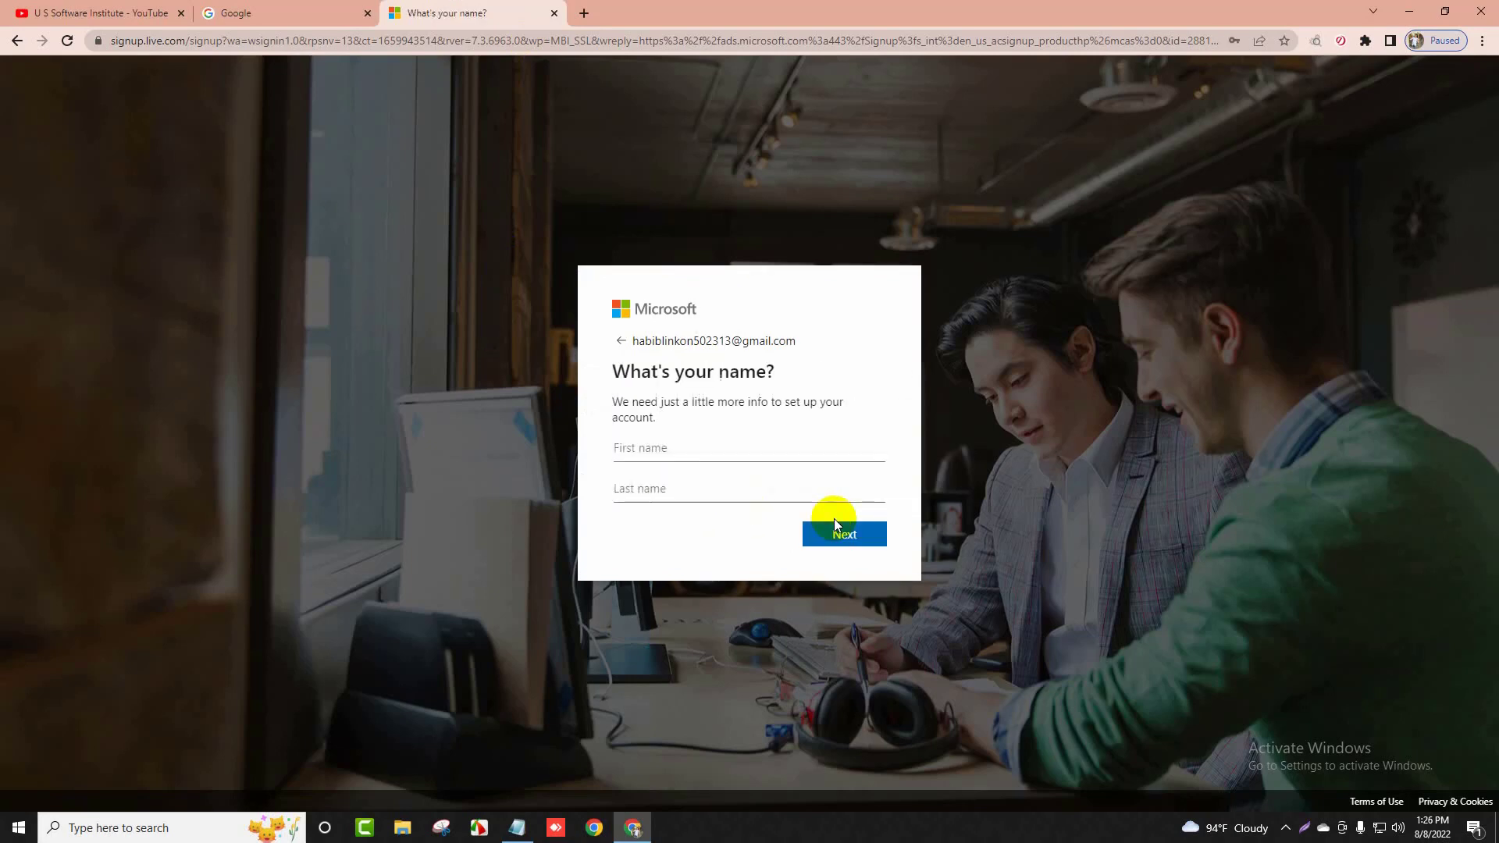
click(1257, 265)
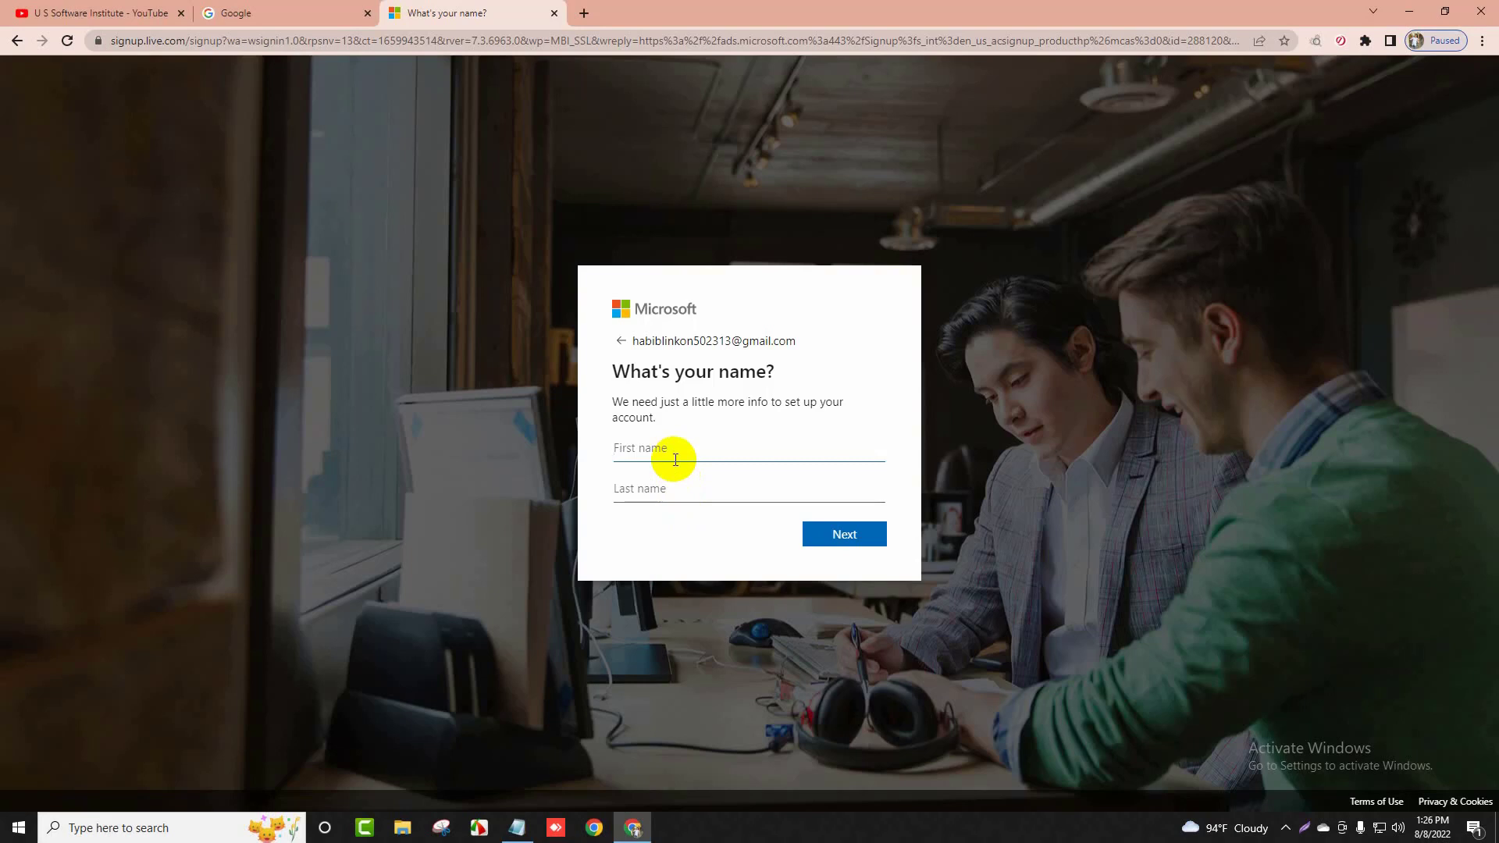
text(san)
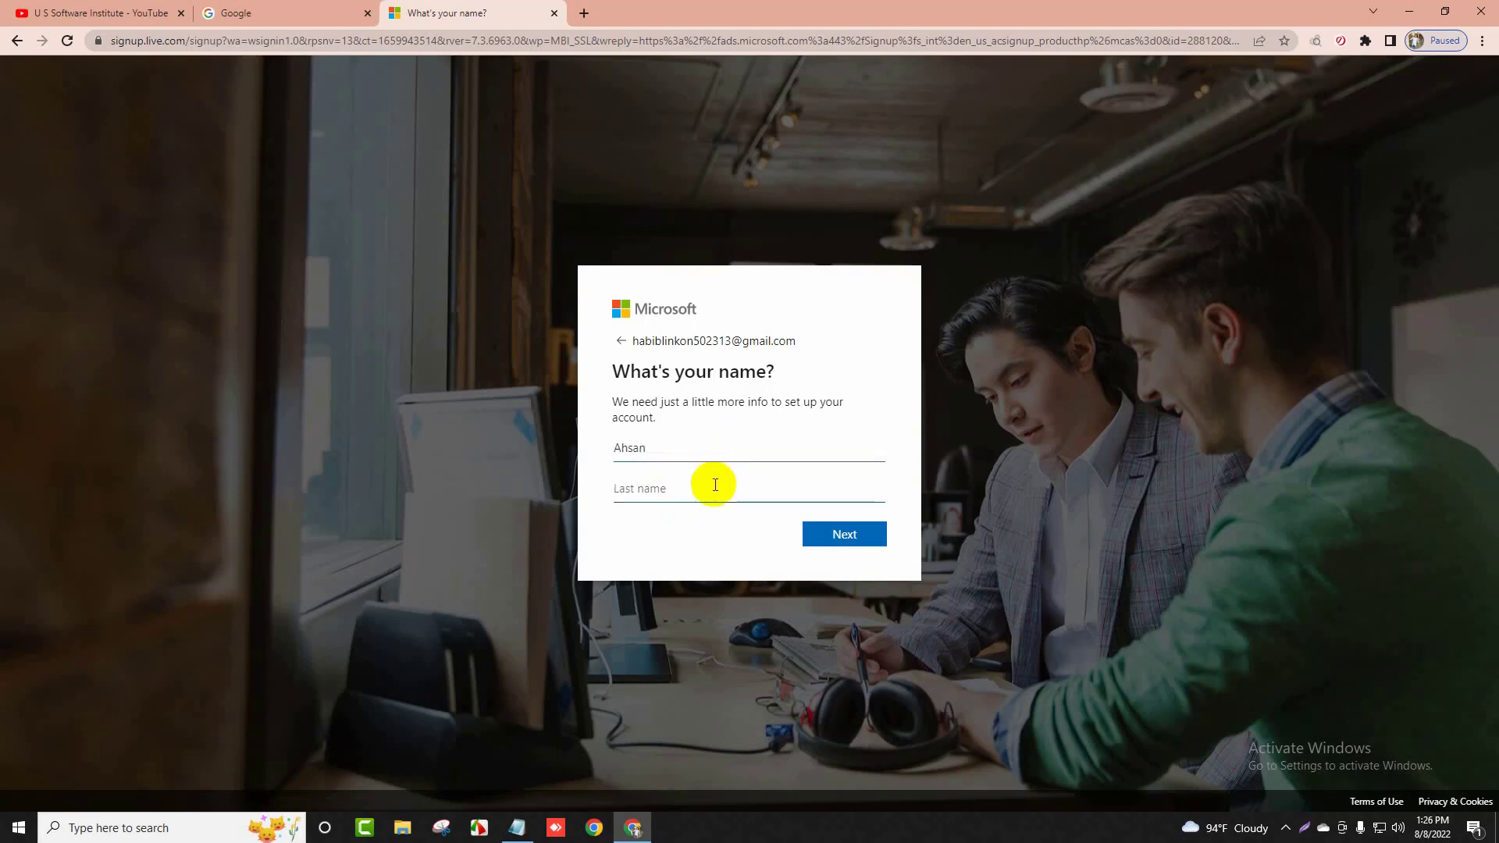
click(856, 533)
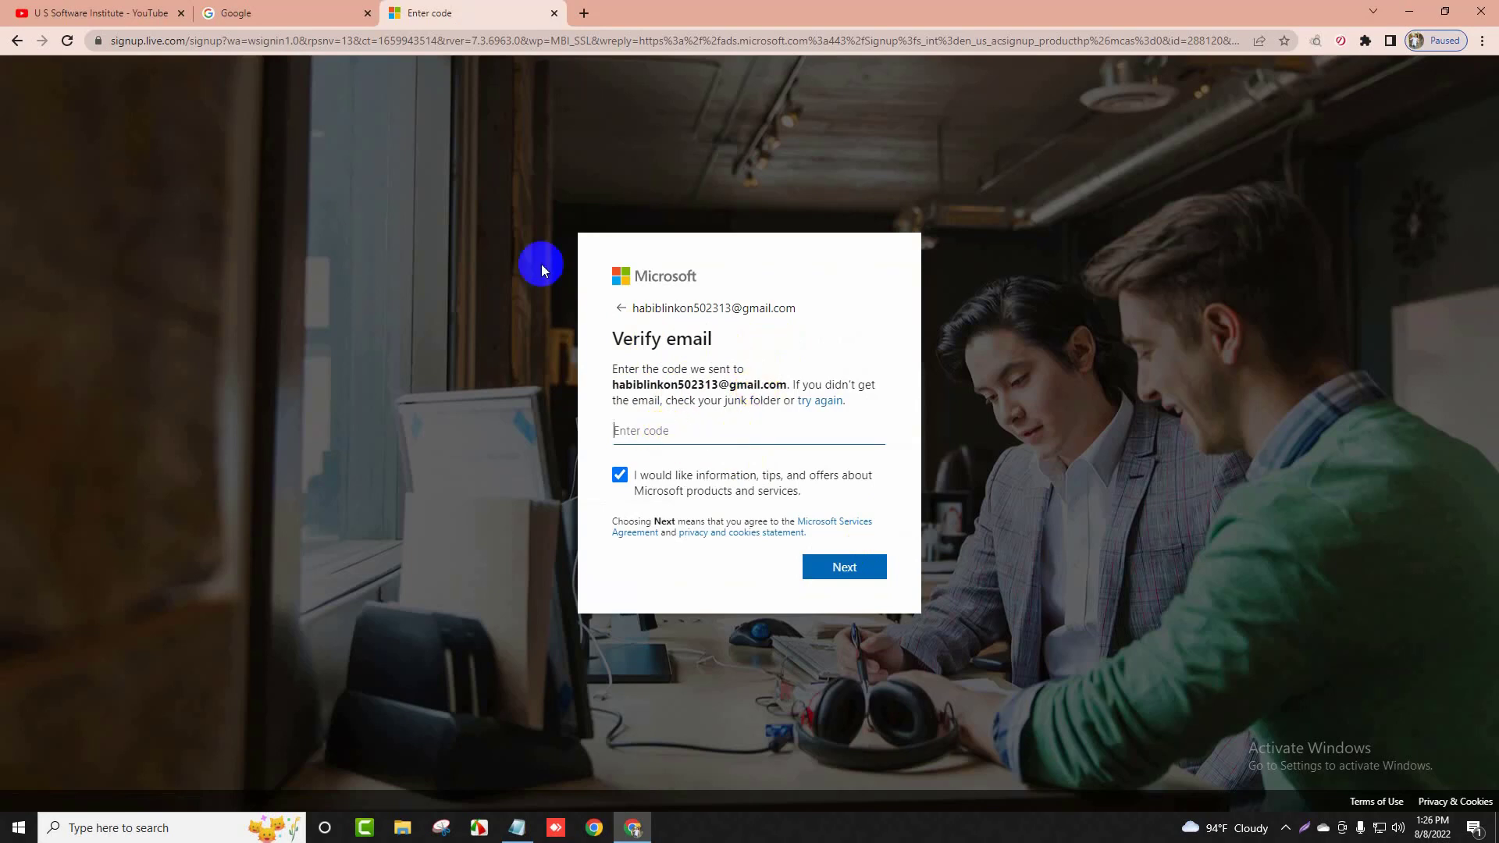
Open Microsoft's 'Verify your email address' message in Gmail and copy the security code
click(242, 13)
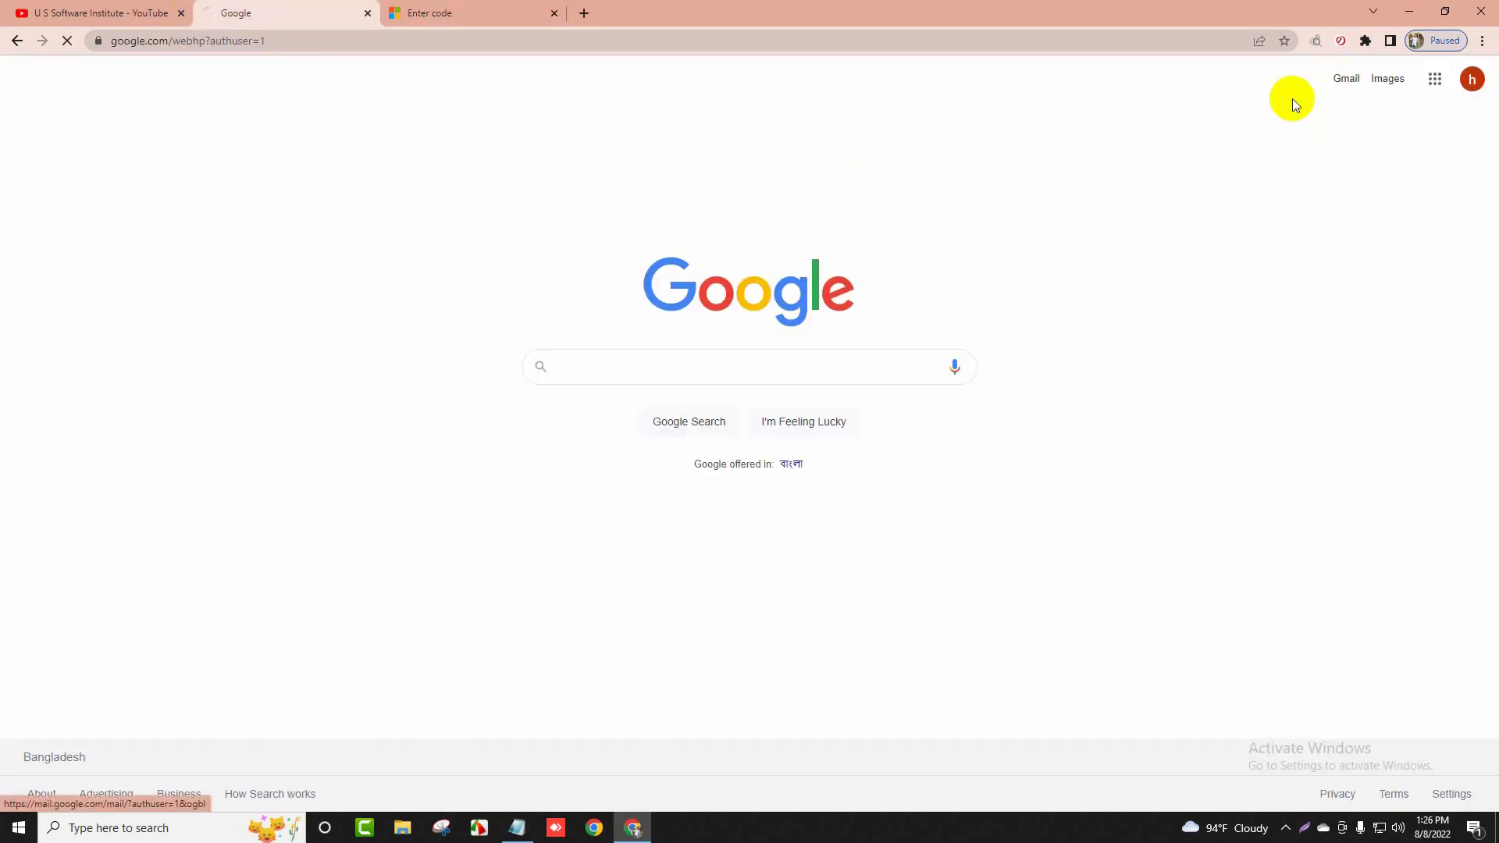
click(439, 11)
click(248, 12)
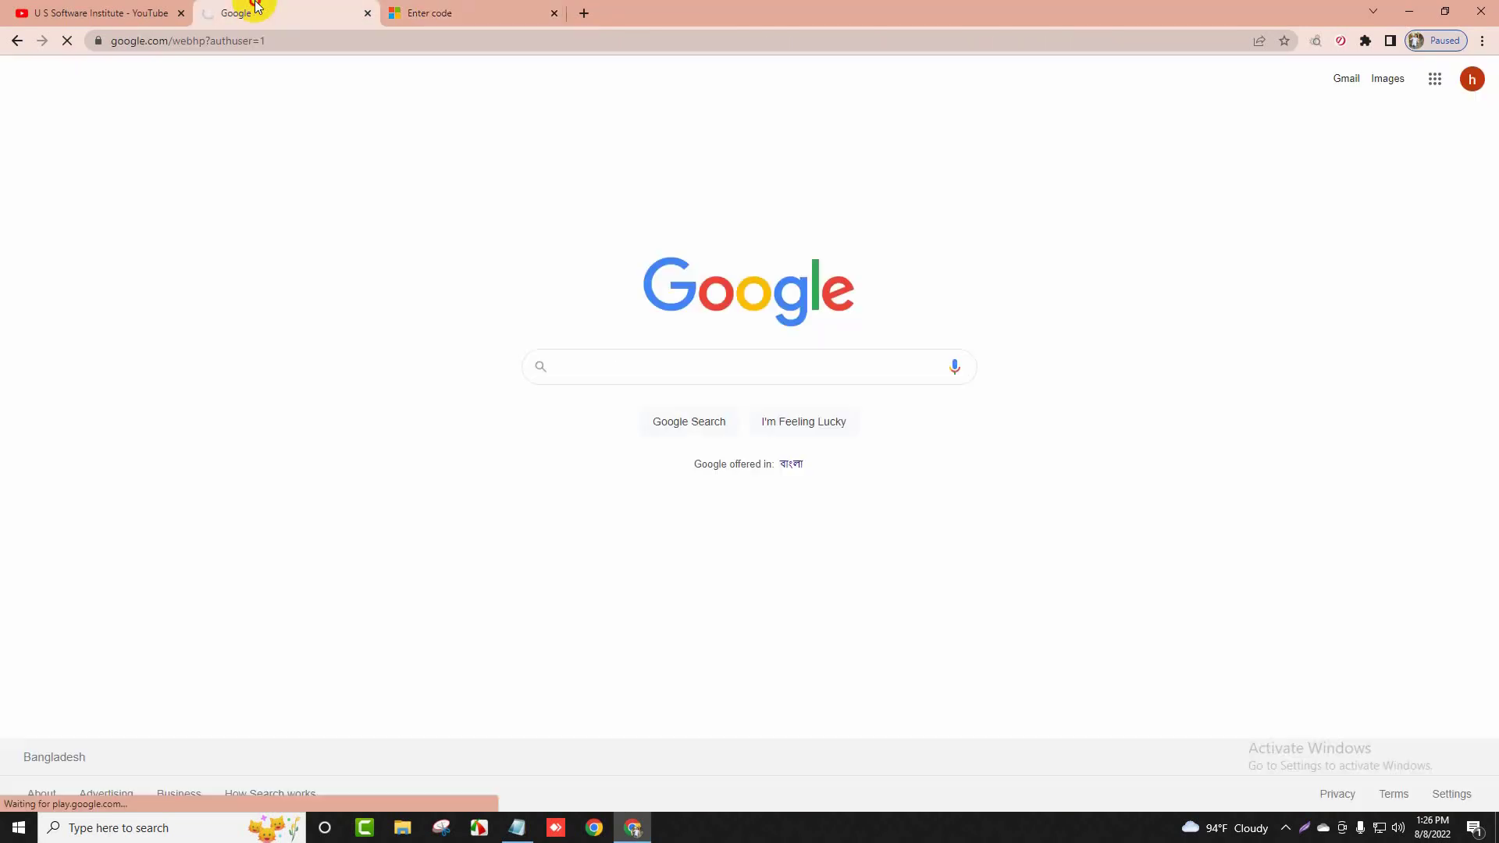
click(438, 13)
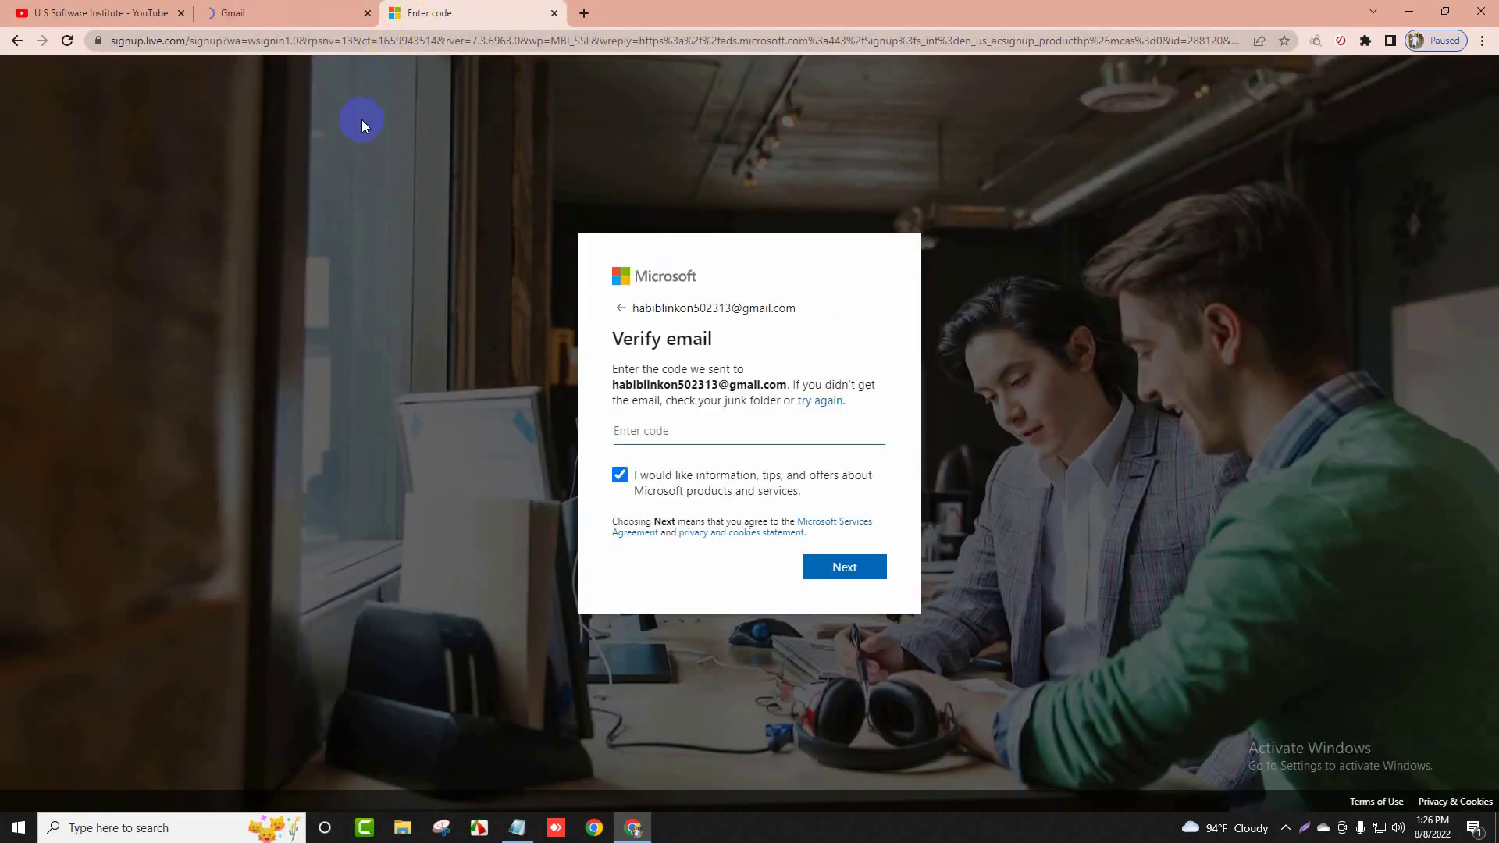
click(304, 9)
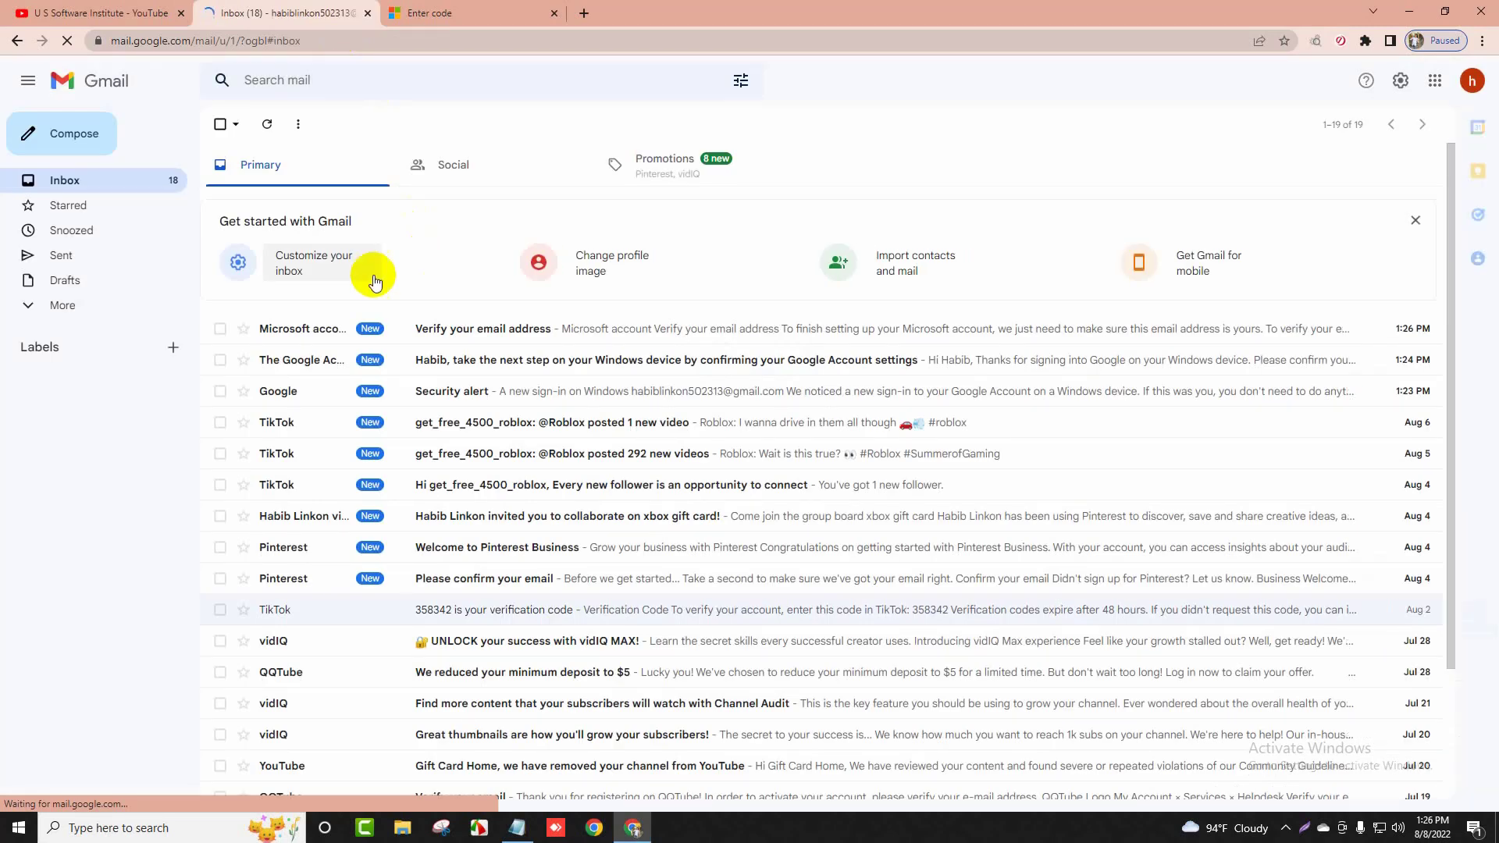
click(500, 329)
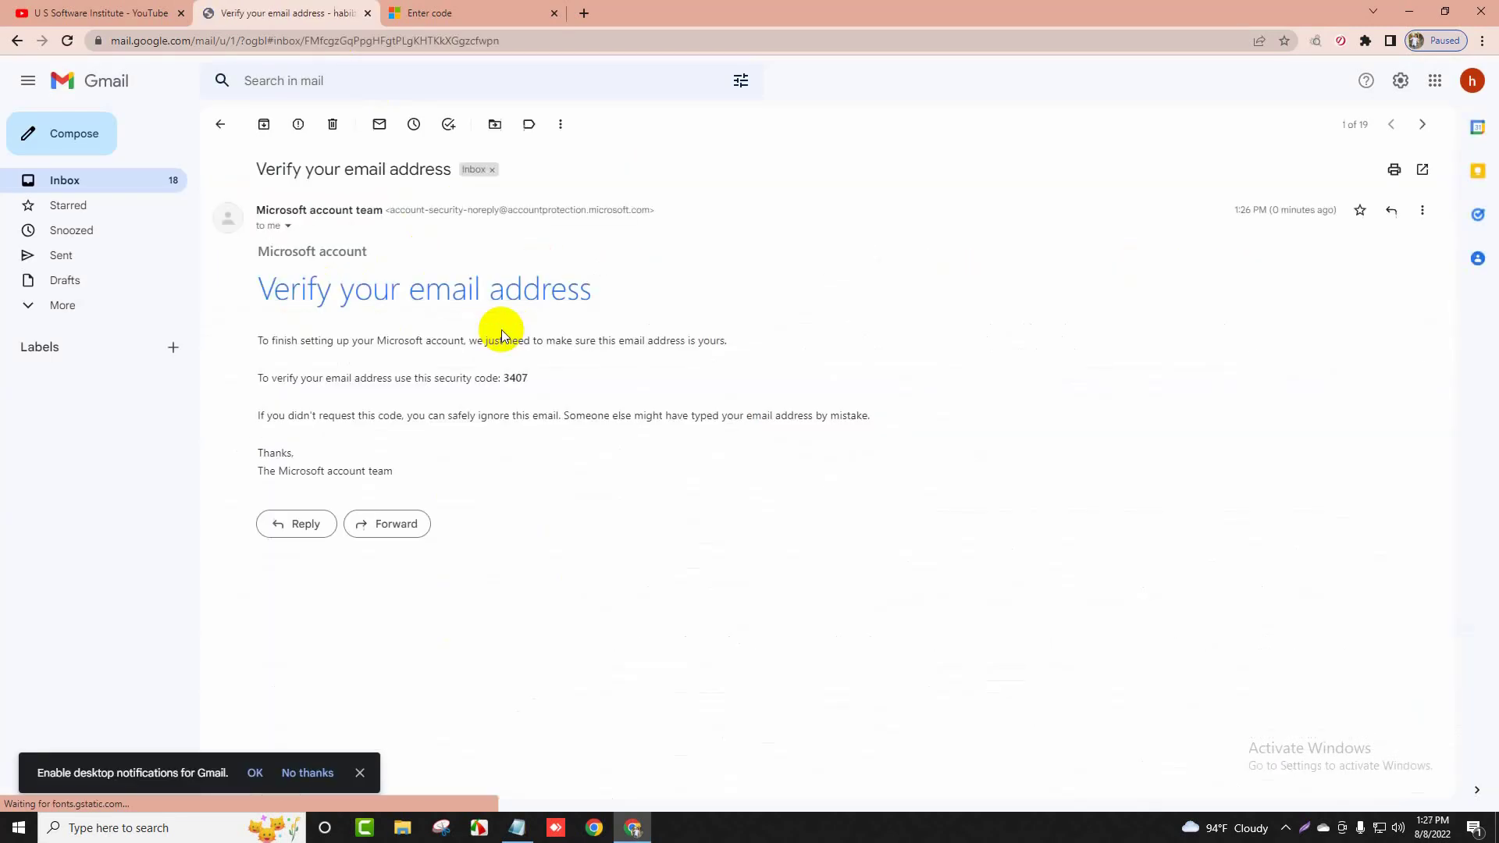
double_click(516, 379)
right_click(516, 379)
click(547, 389)
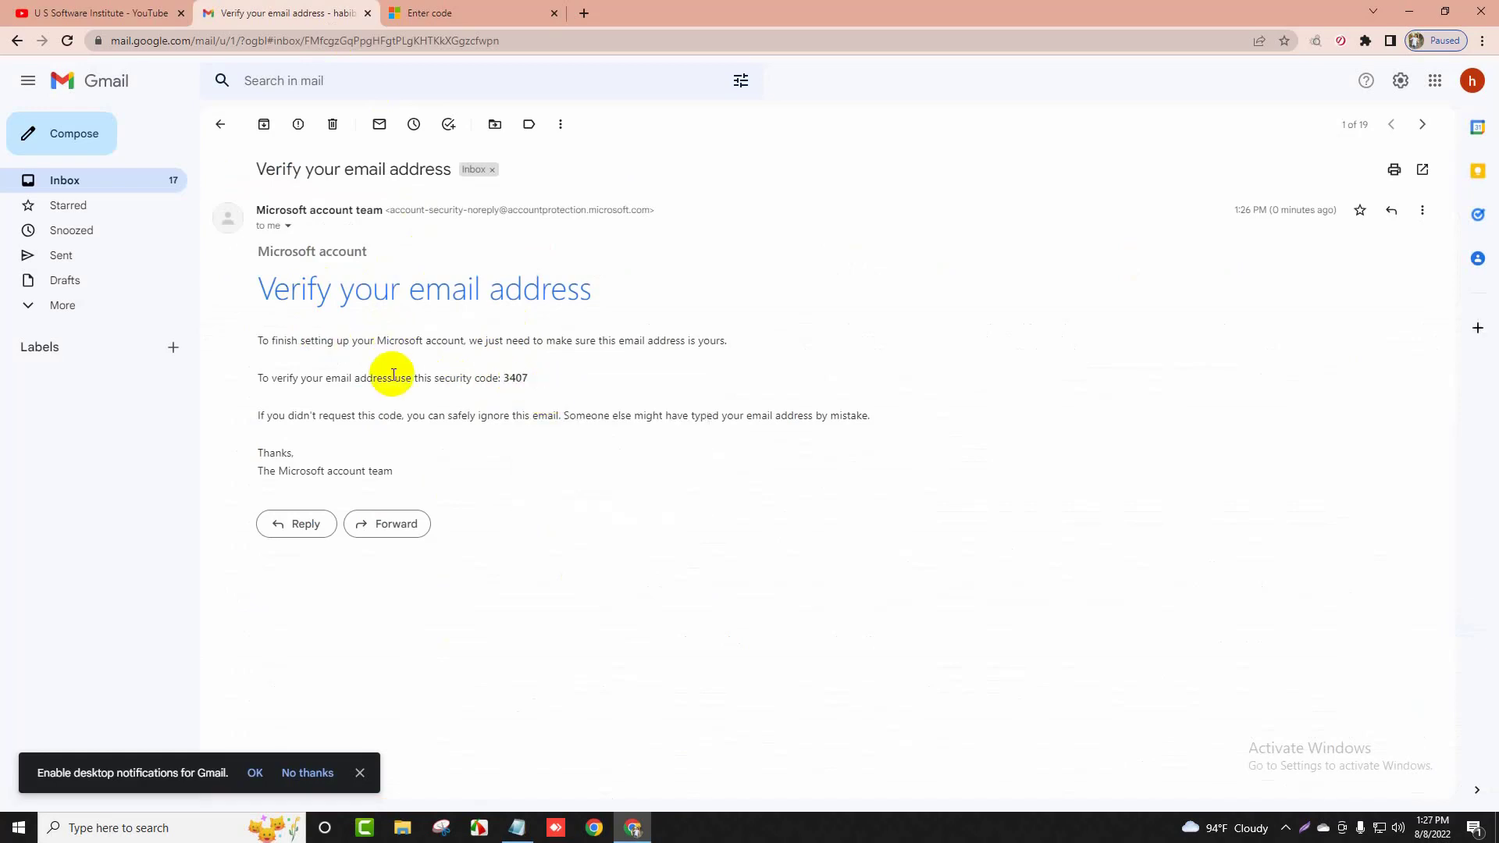
Paste the security code into the Enter code field and submit it
click(433, 13)
right_click(667, 435)
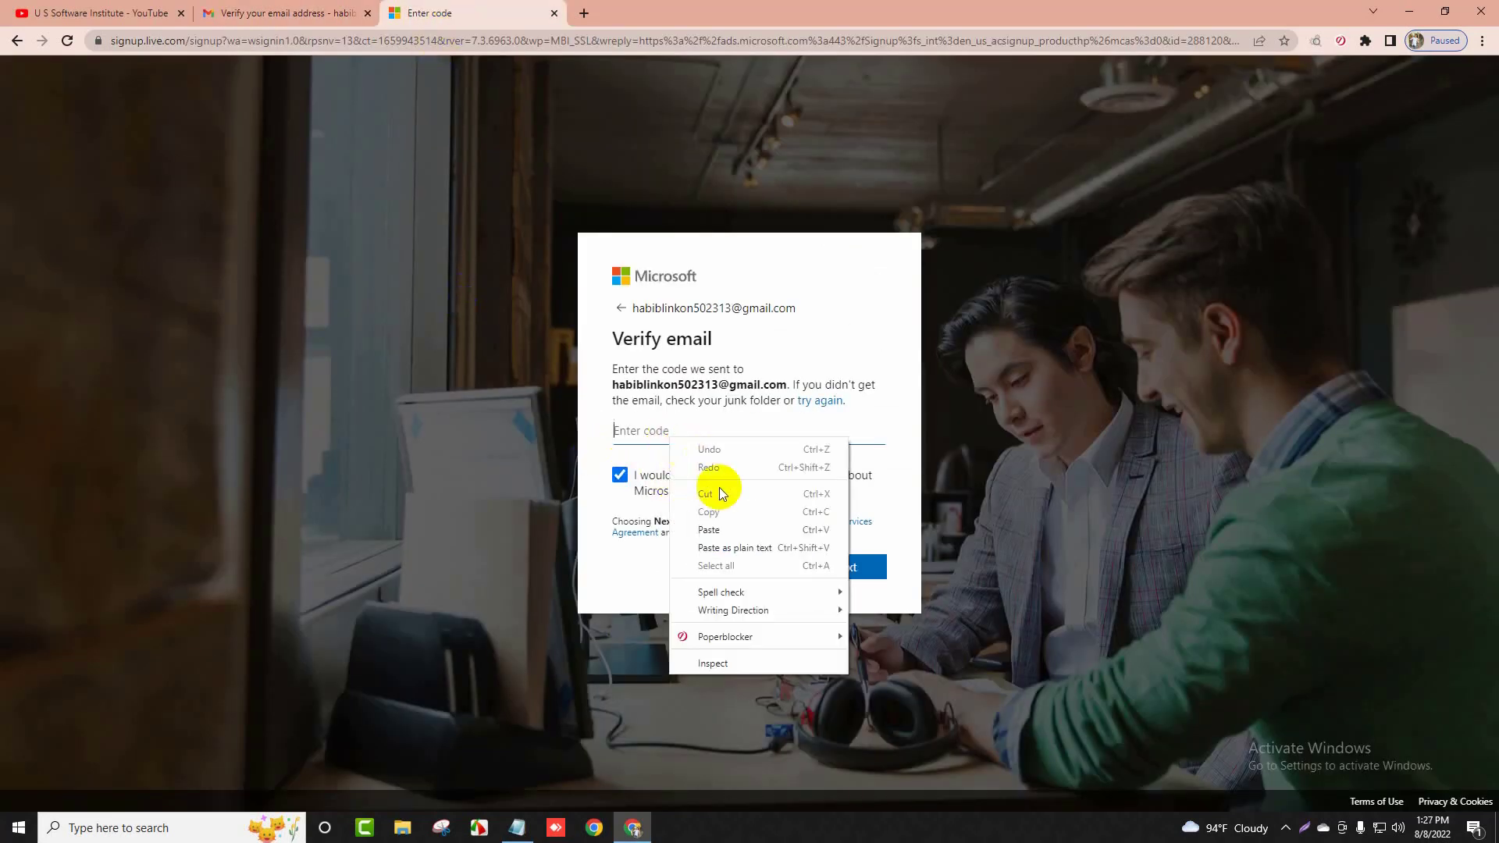
click(725, 531)
click(856, 573)
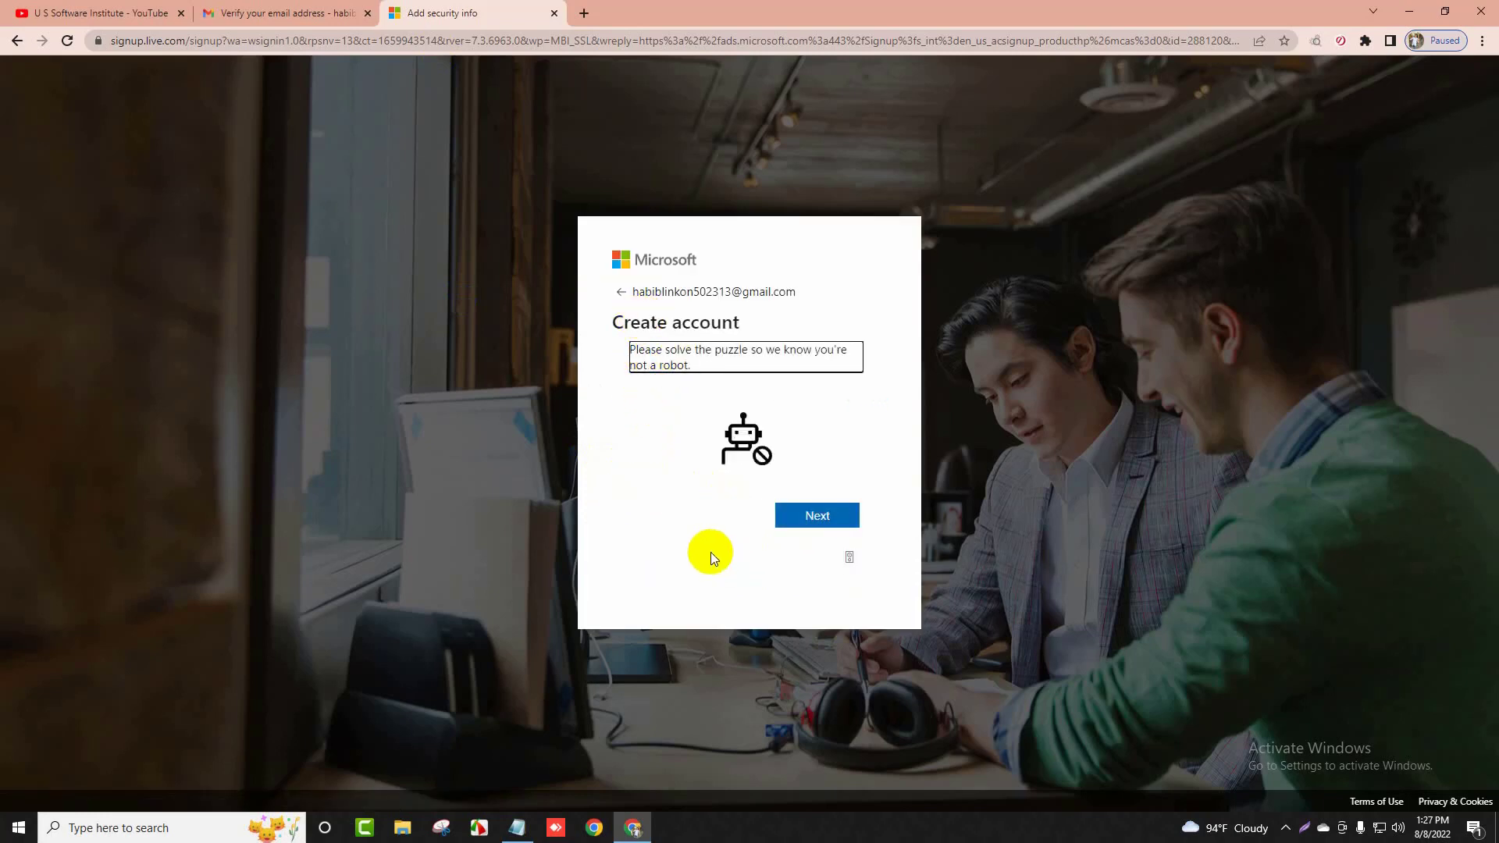
Pass the robot check, stay signed in with the prompt suppressed, and request the code by email
click(816, 517)
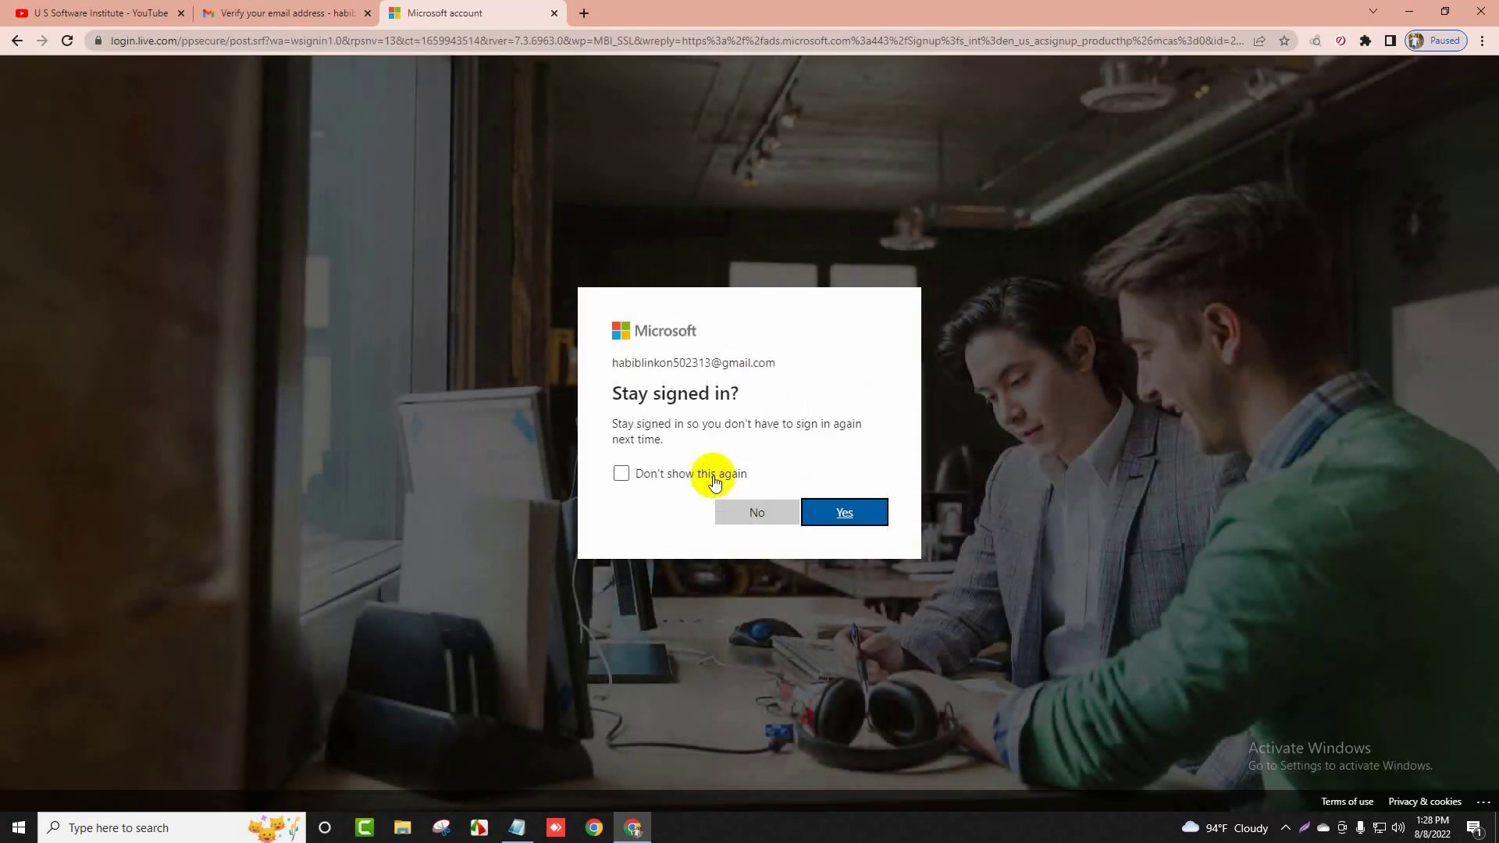
click(703, 476)
click(853, 514)
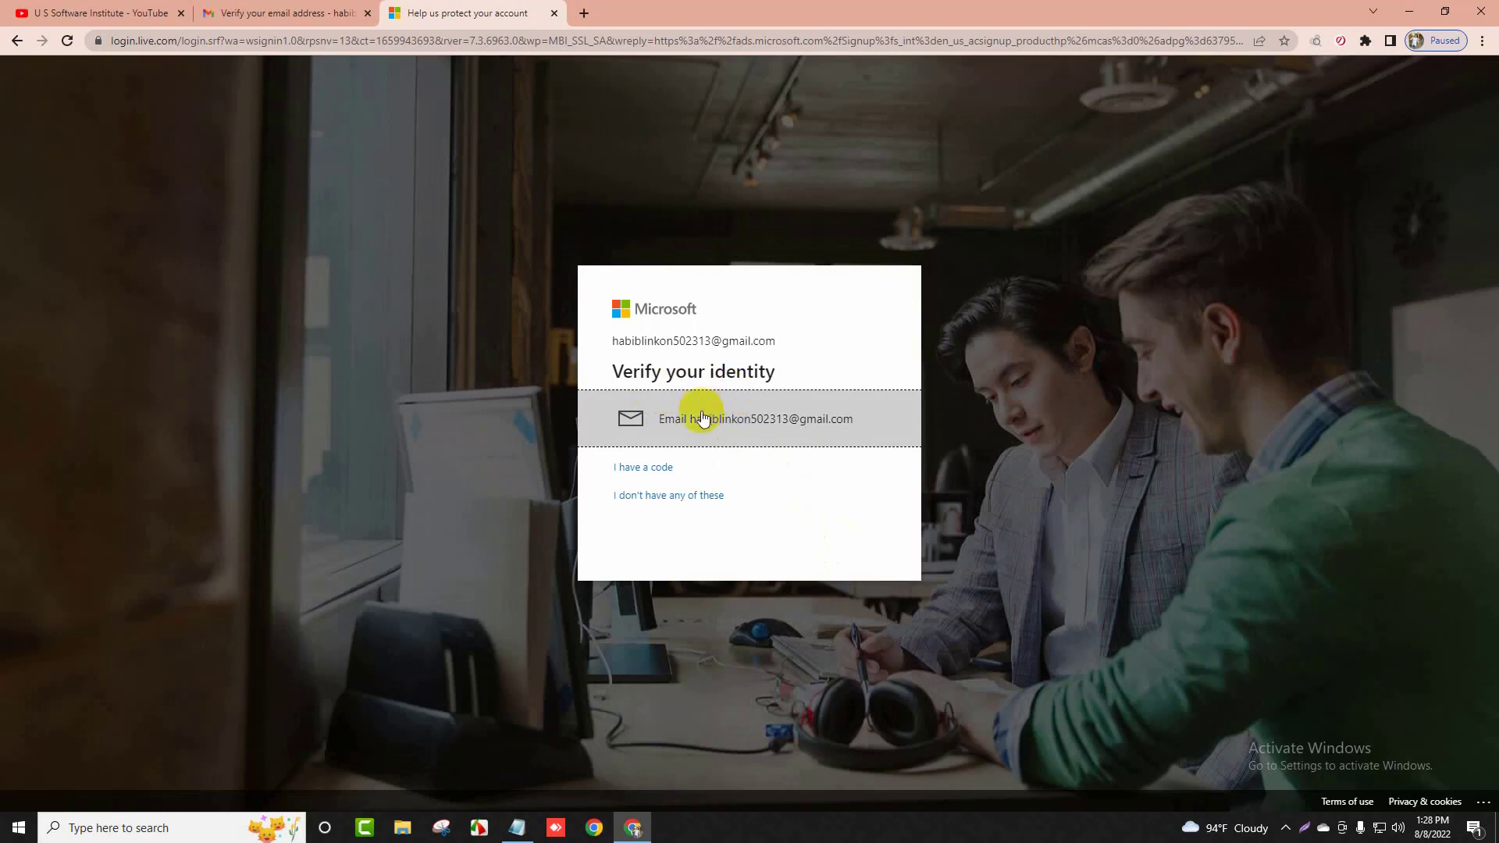
click(747, 422)
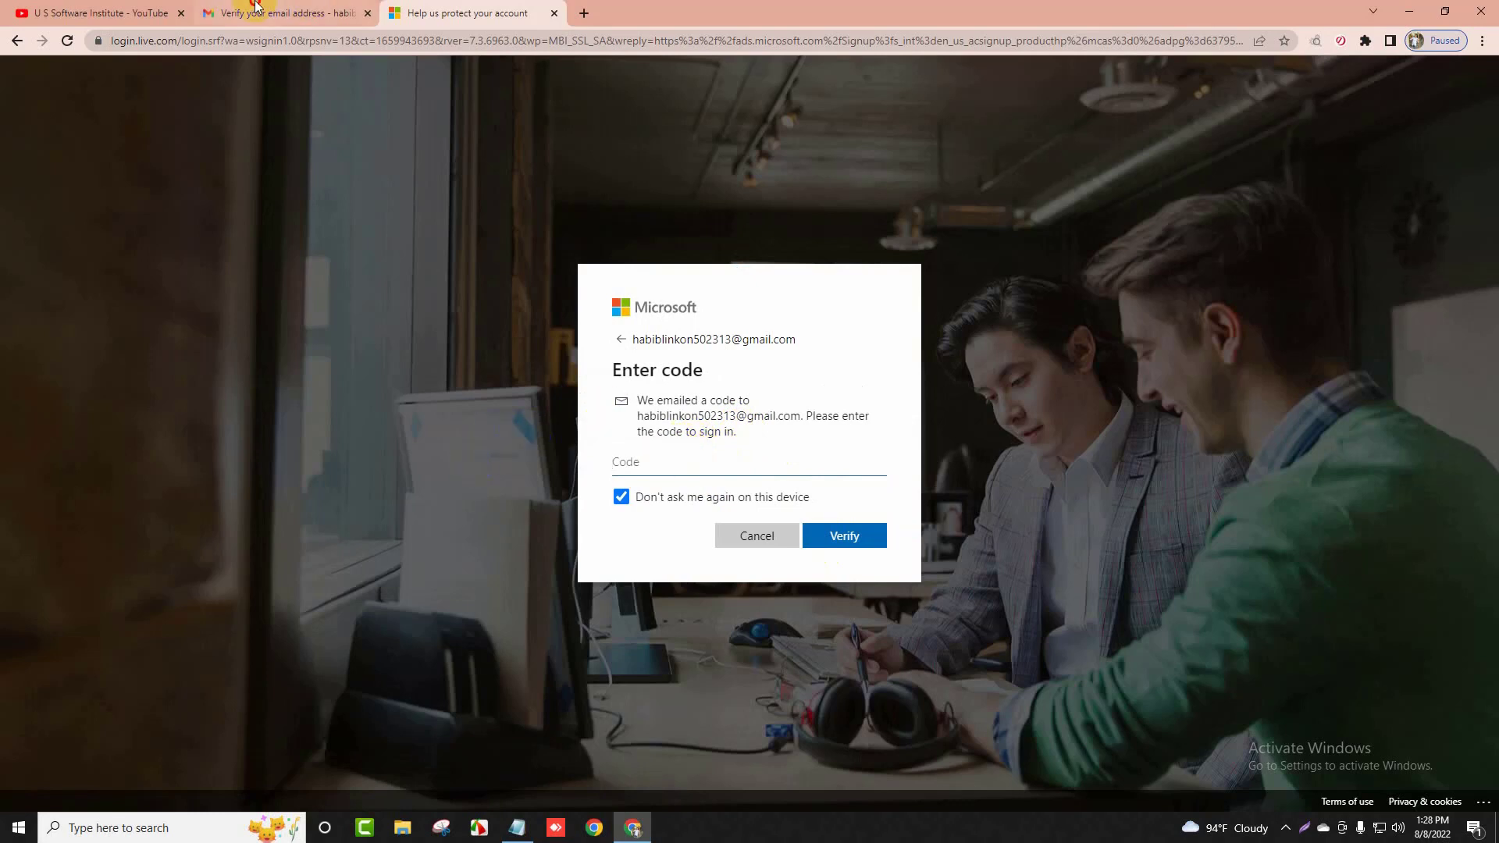
Copy the security code from Gmail's Microsoft account email and verify it on the Code page
click(278, 12)
click(124, 187)
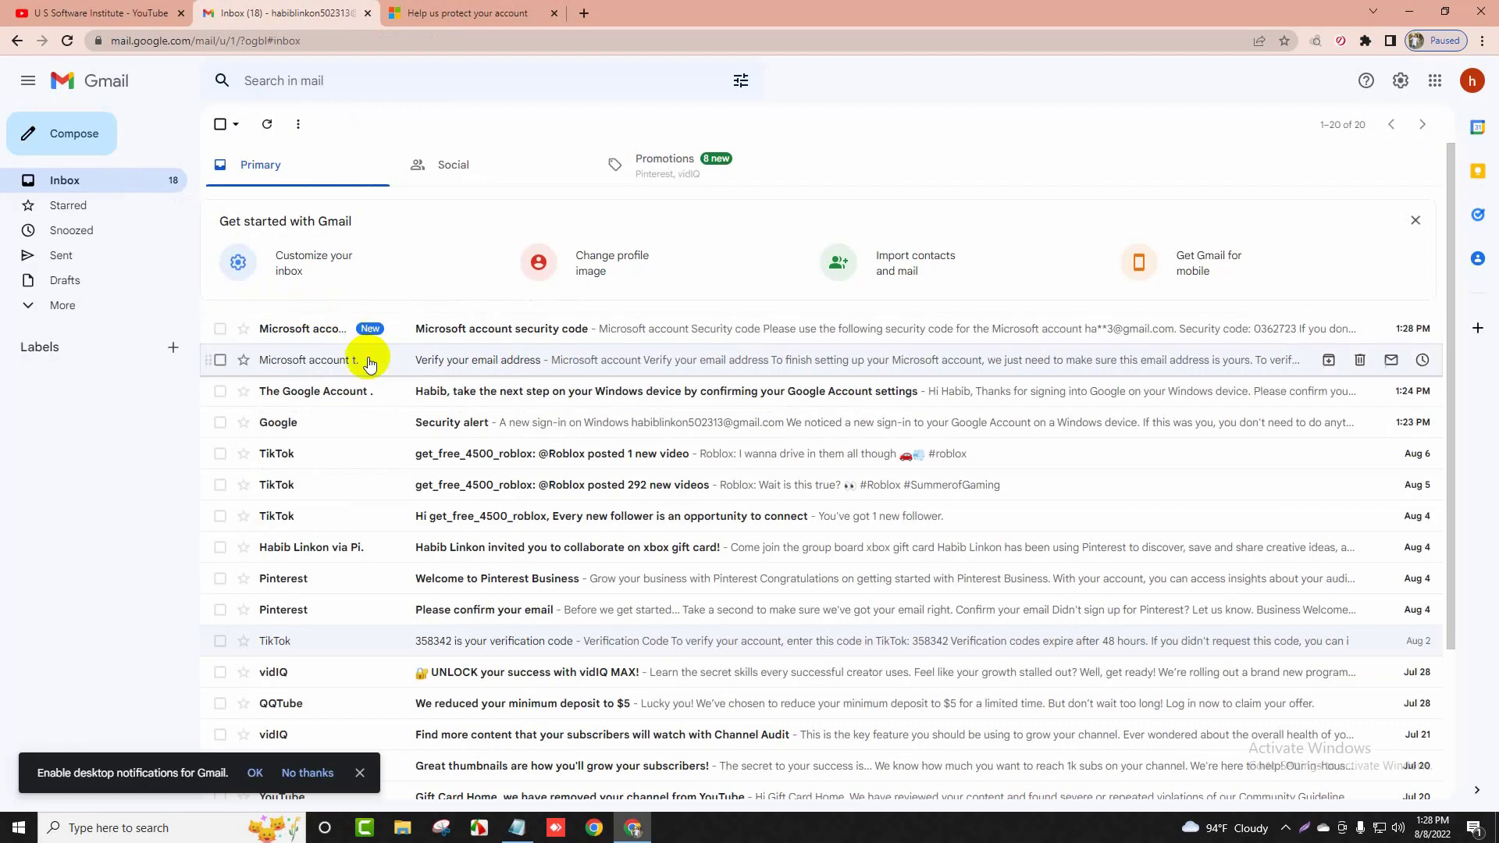
click(474, 331)
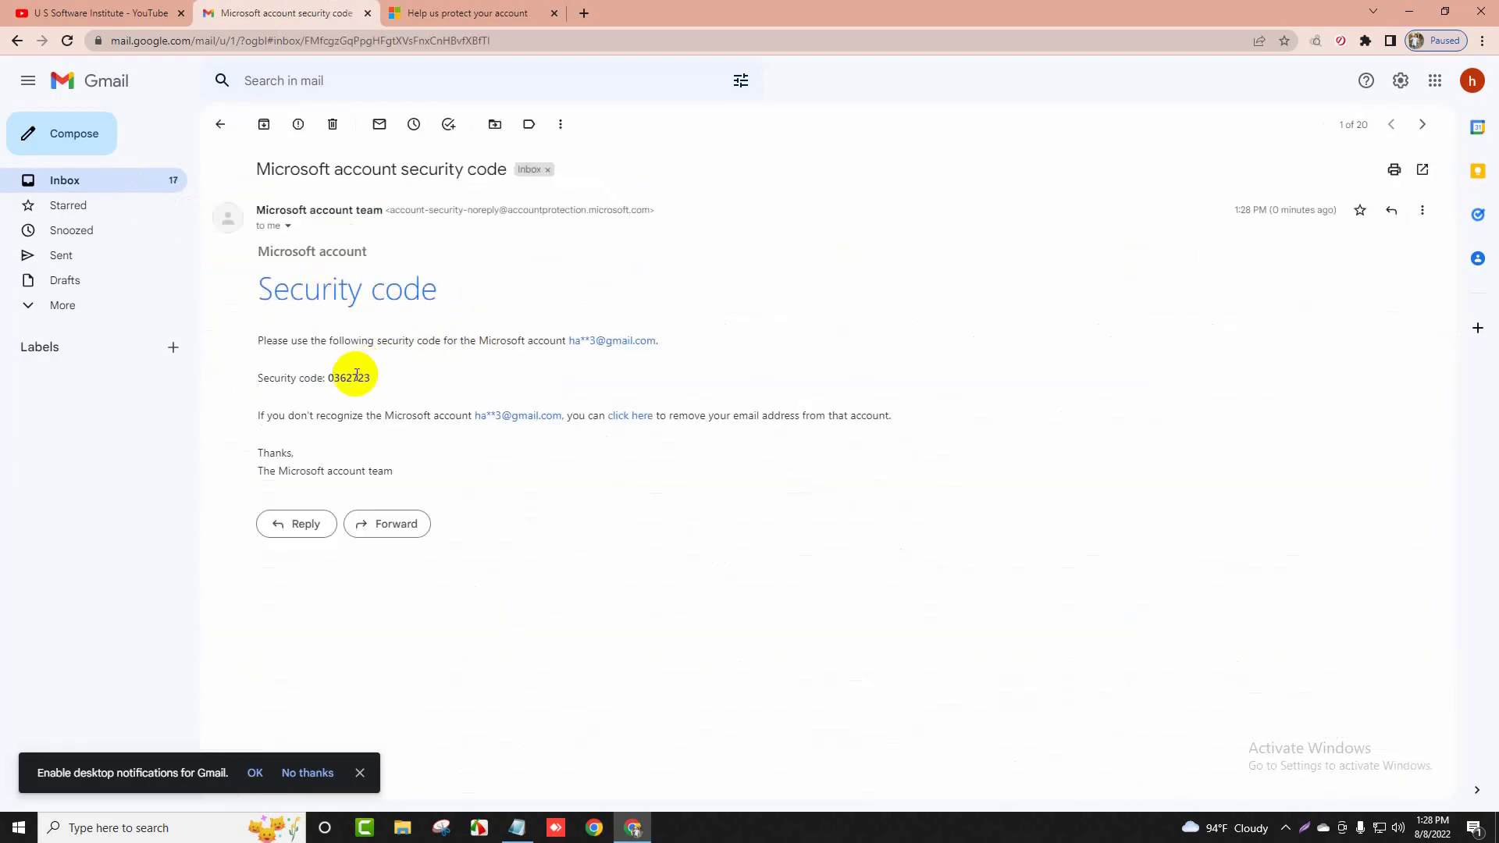
drag(351, 379, 377, 387)
double_click(347, 379)
right_click(347, 379)
click(375, 388)
click(515, 13)
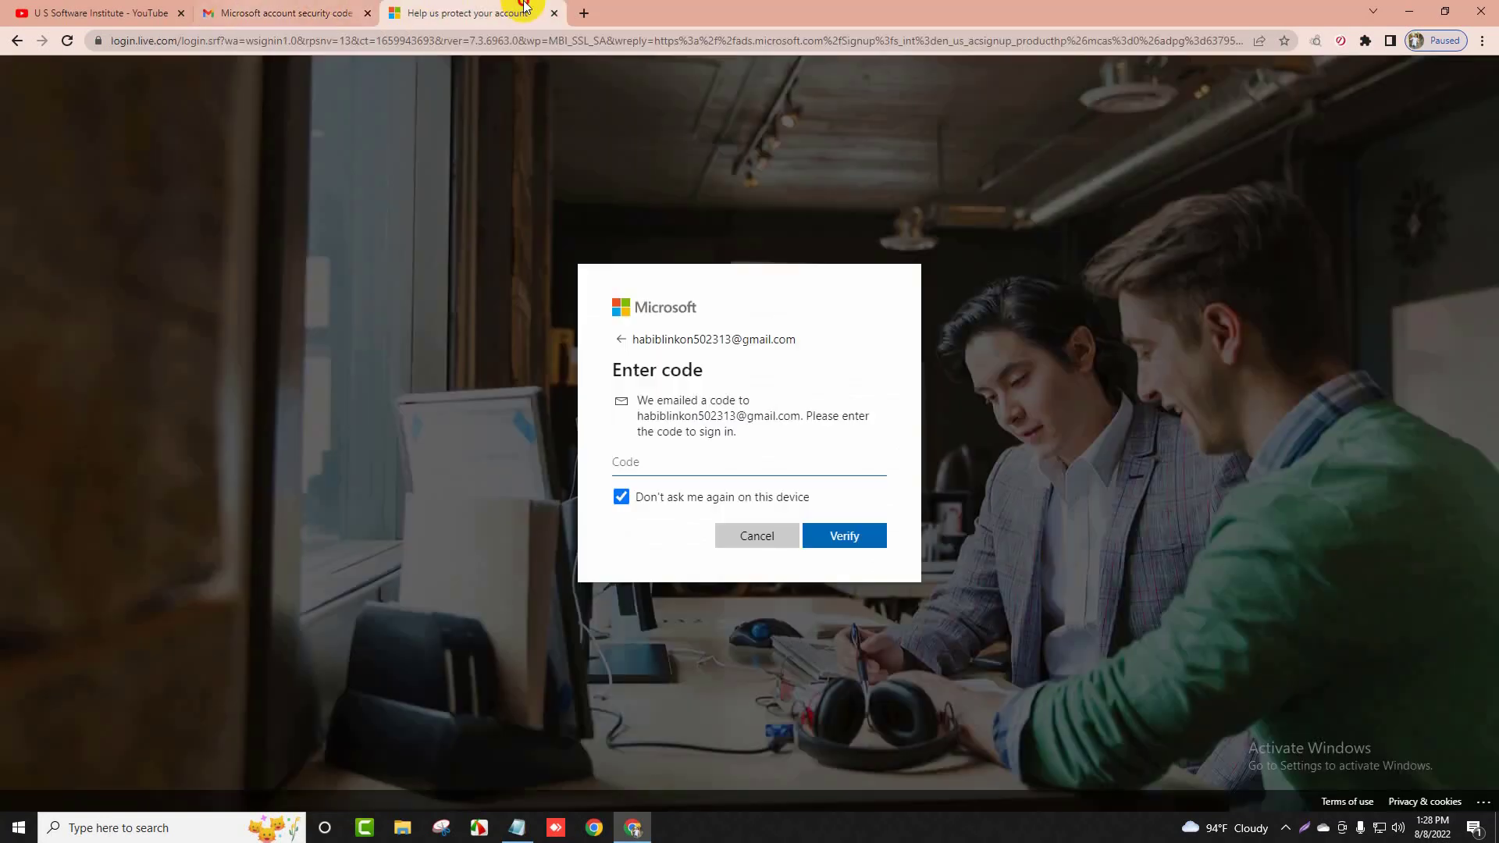
right_click(680, 464)
click(726, 578)
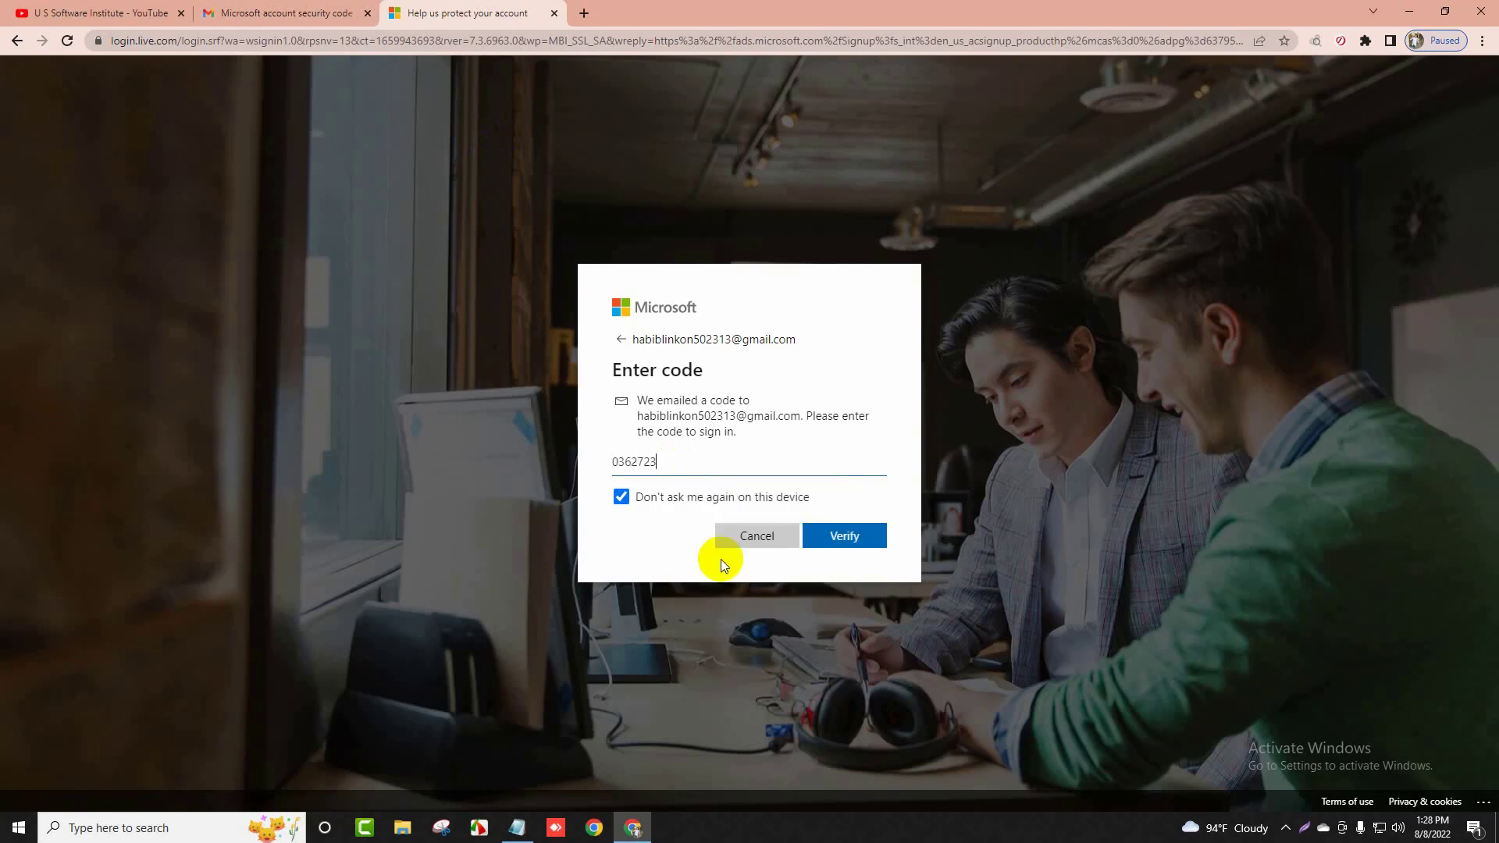
click(867, 536)
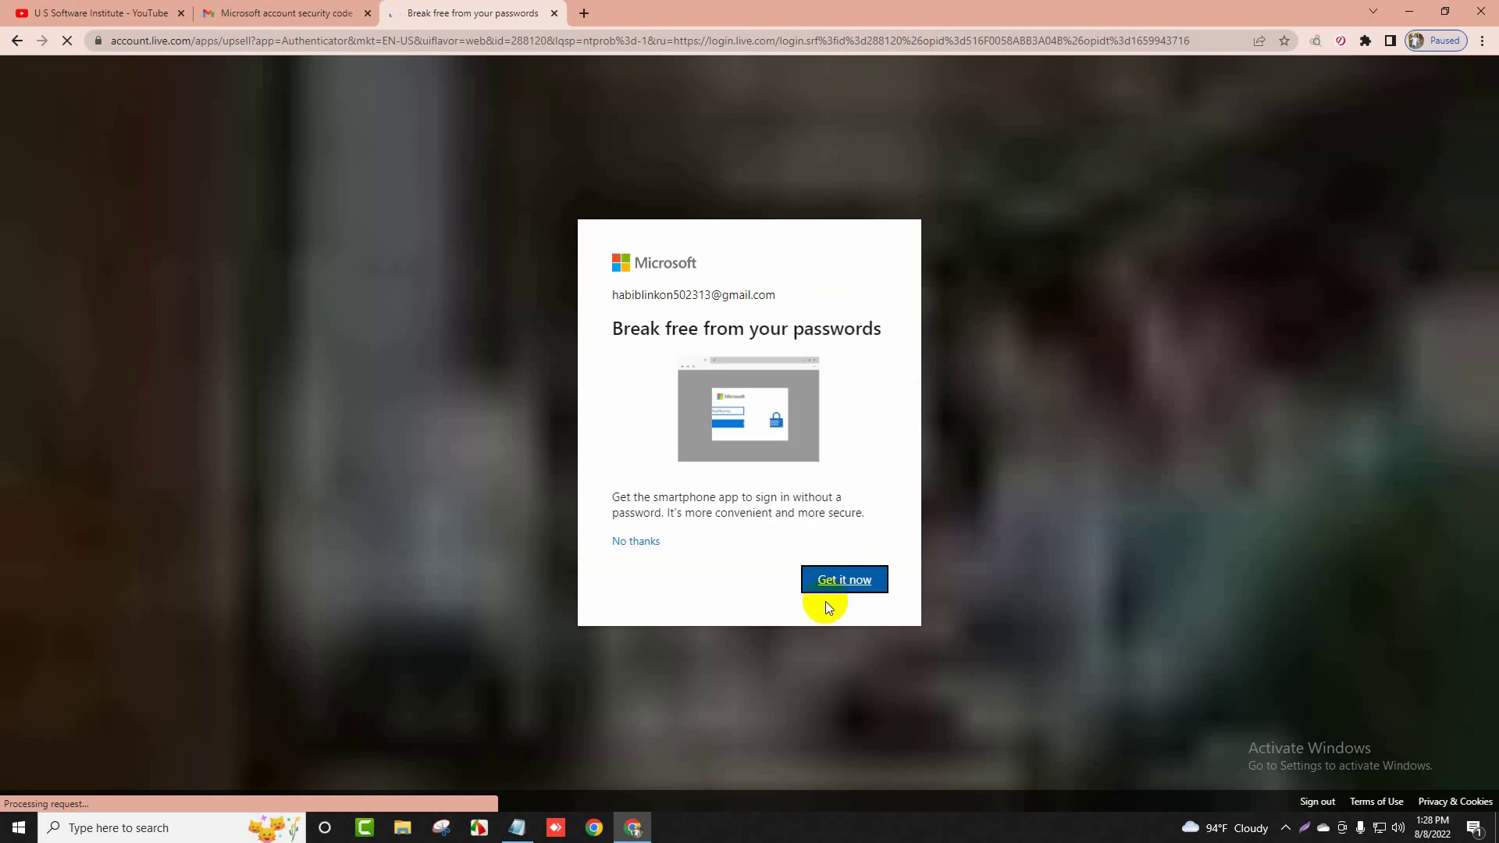
Decline the authenticator app offer and skip campaign creation on the Expert Mode page
click(639, 544)
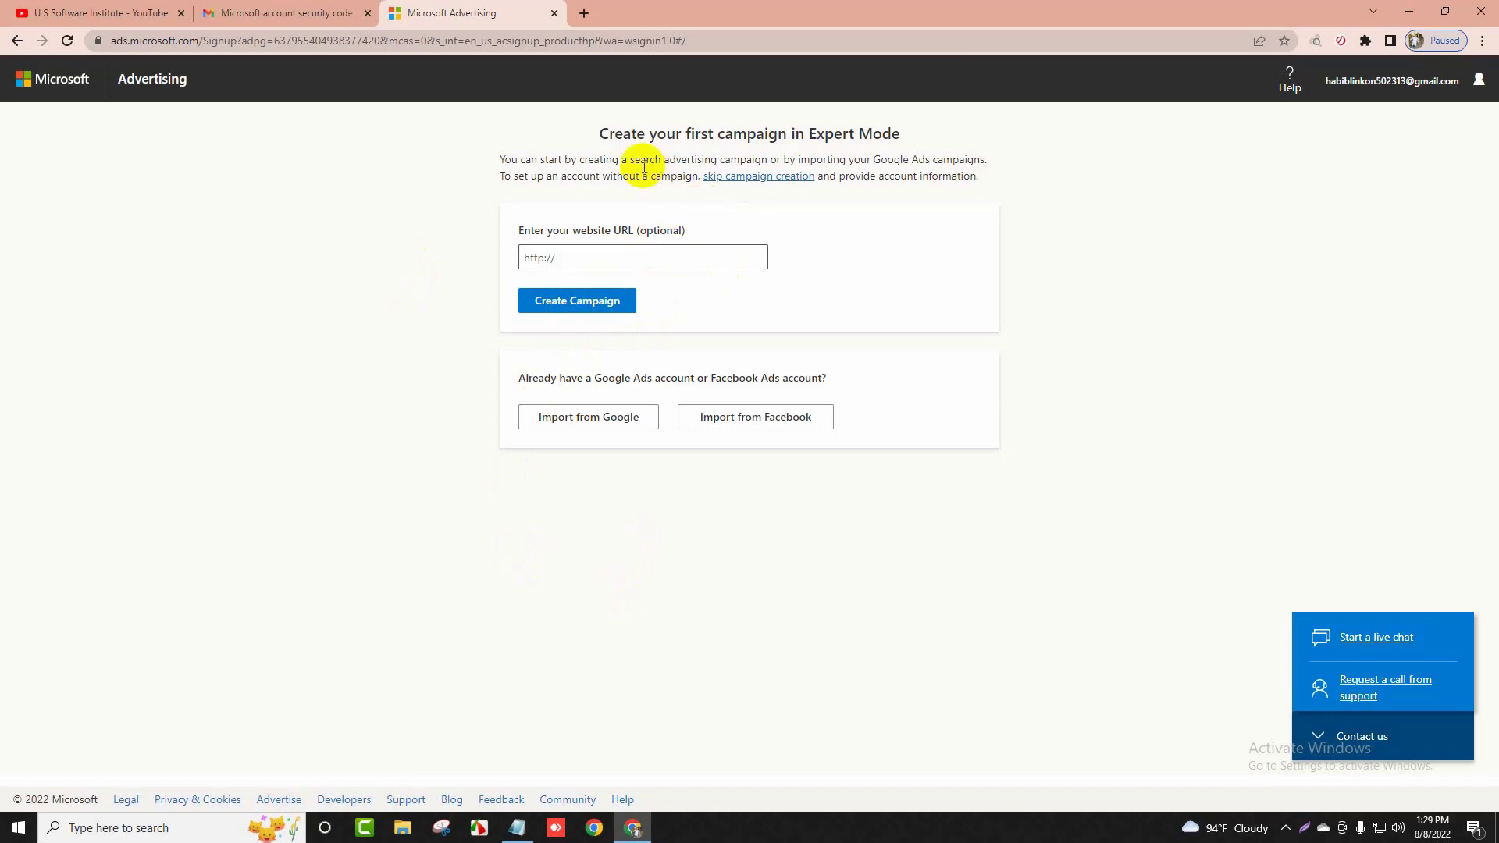
drag(599, 133, 897, 134)
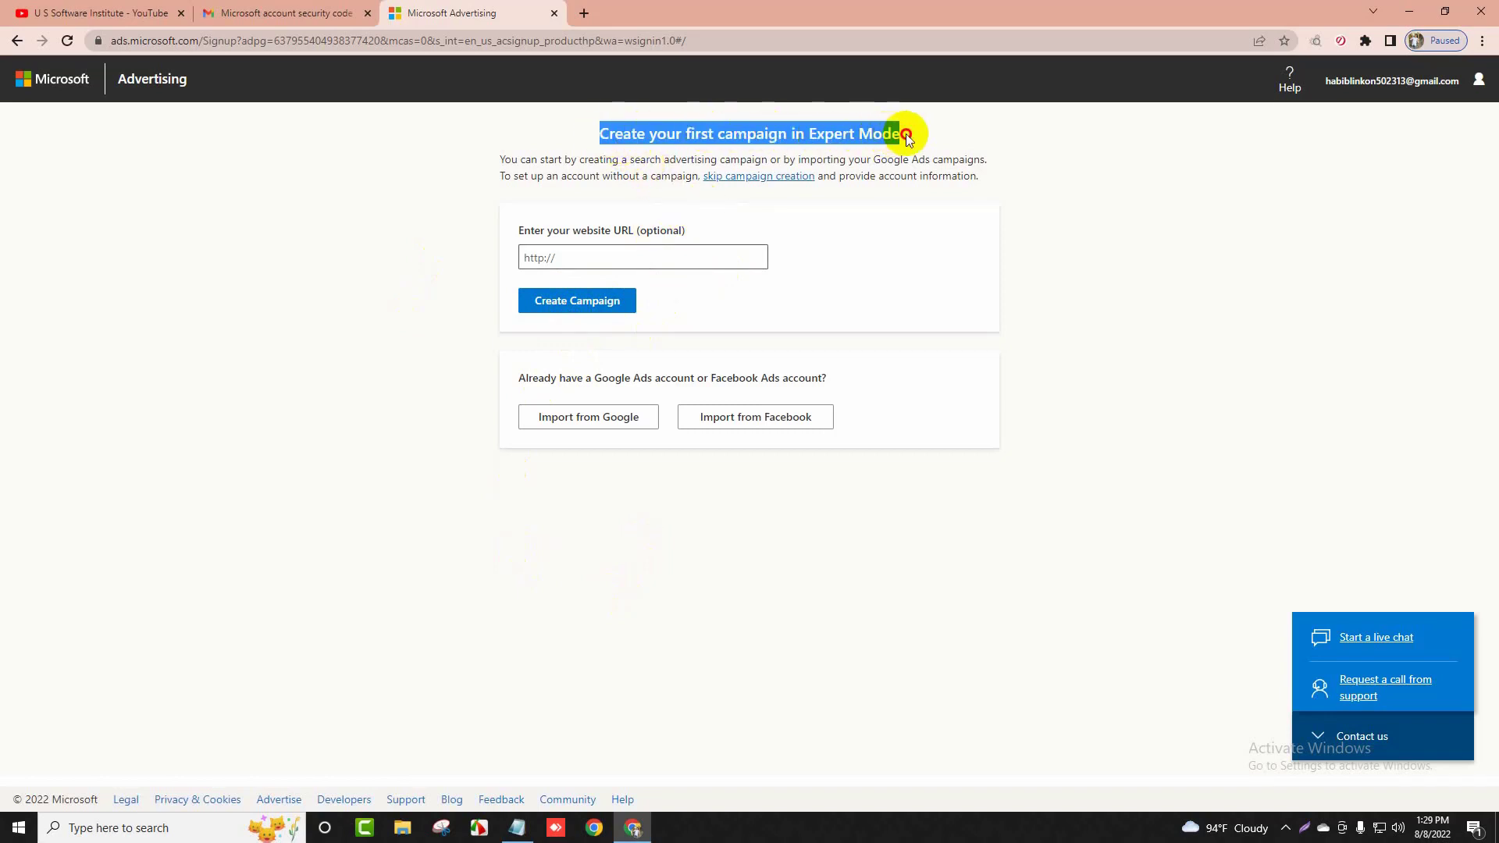
click(864, 147)
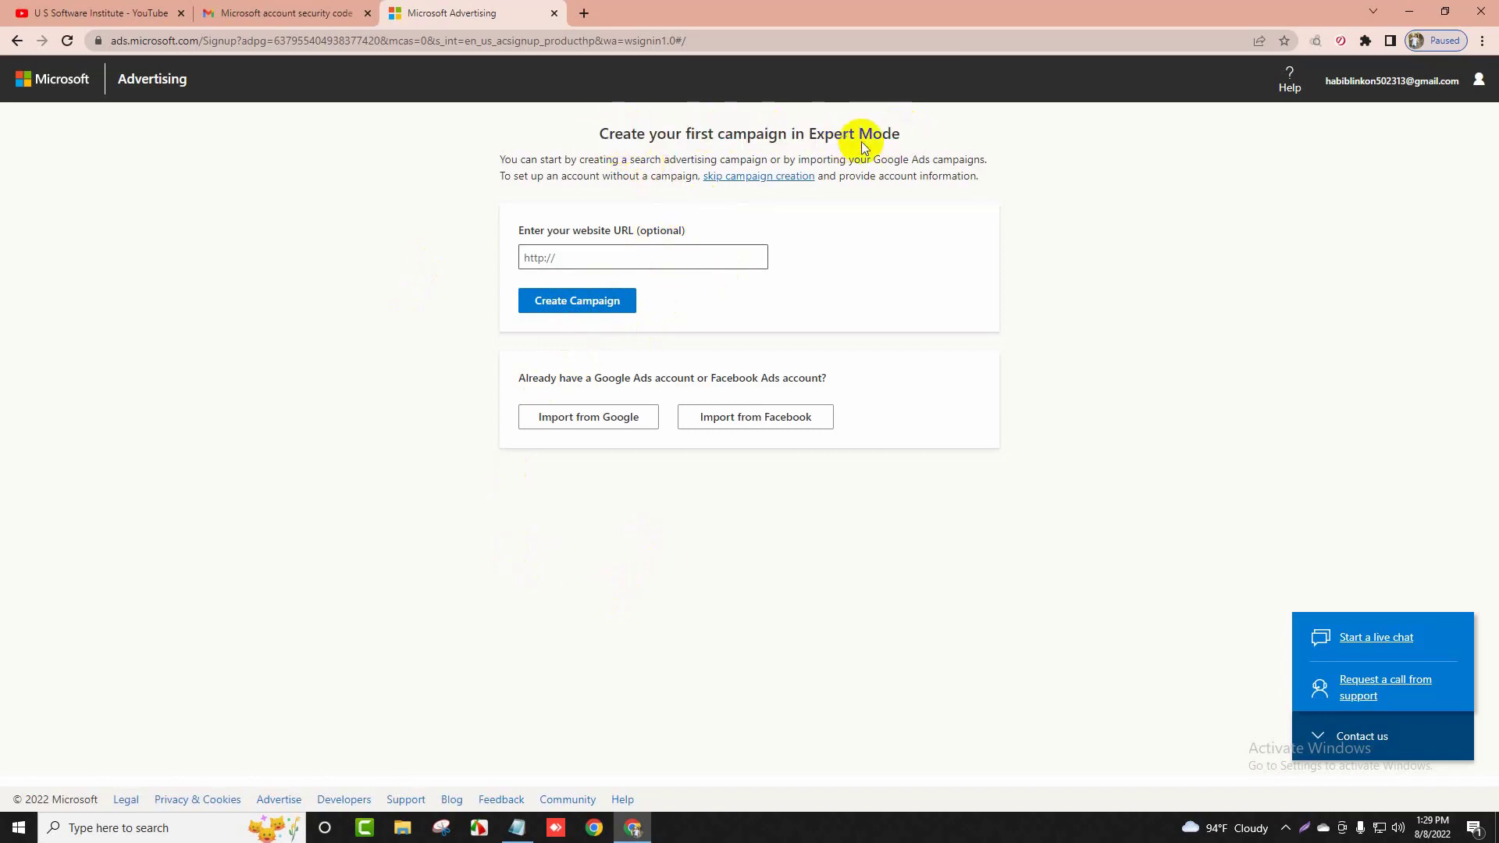
click(763, 178)
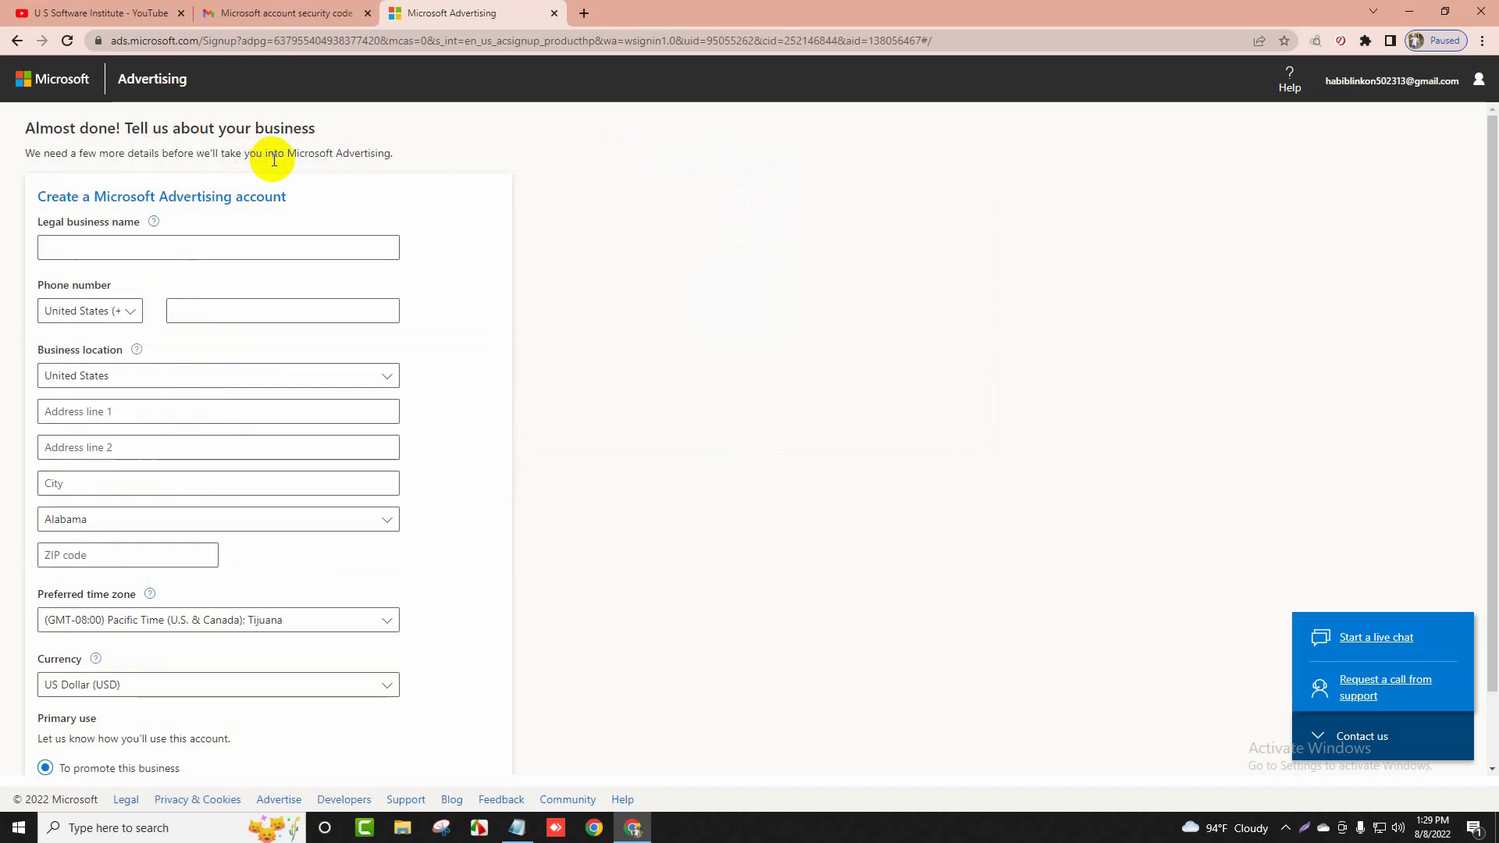
Enter Offerly as the legal business name
scroll(301, 467, down, 2)
scroll(325, 498, up, 1)
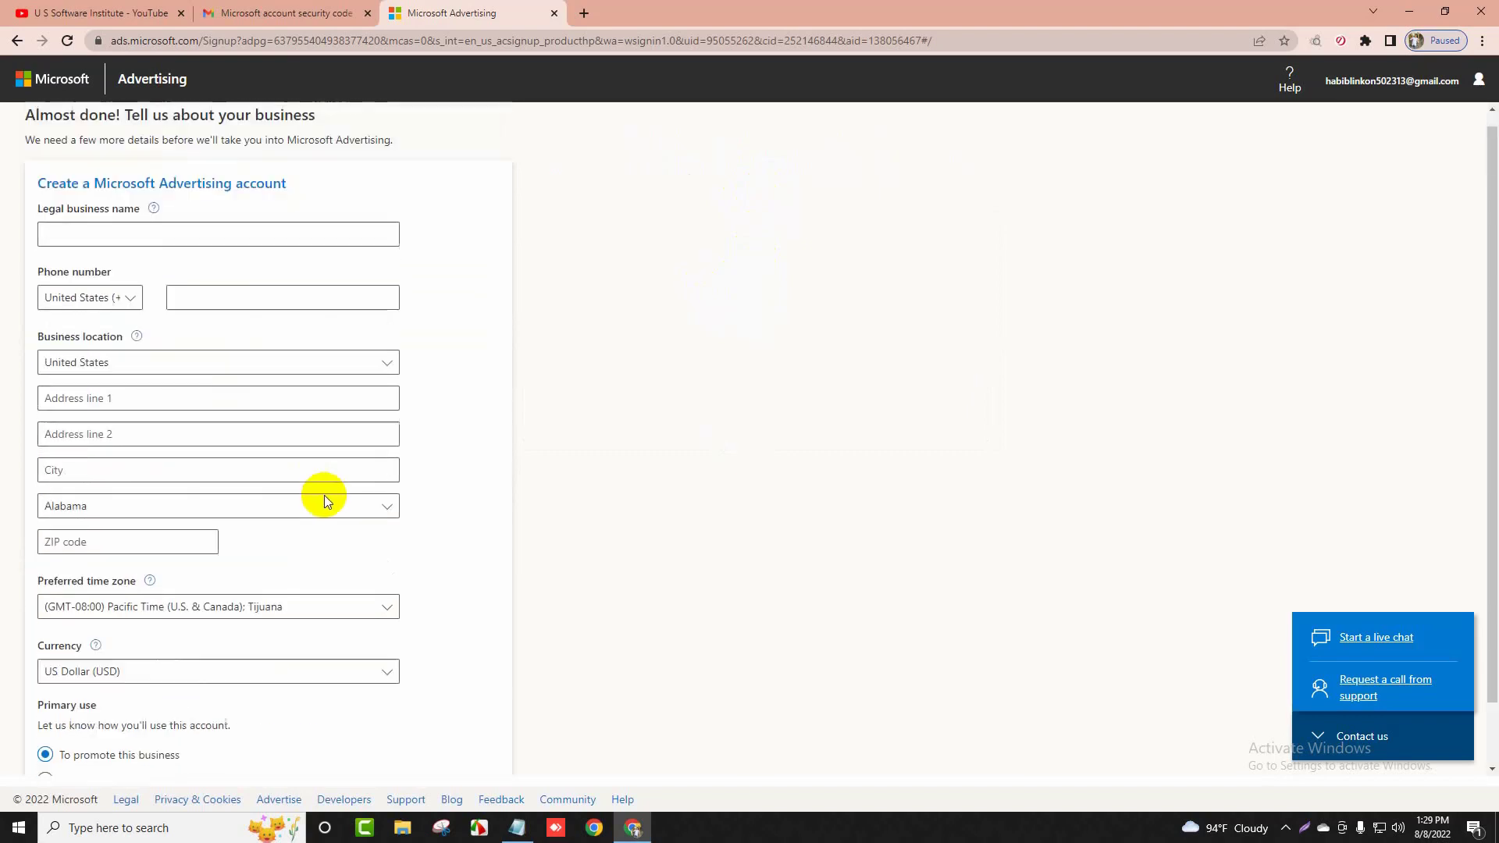
scroll(325, 500, up, 1)
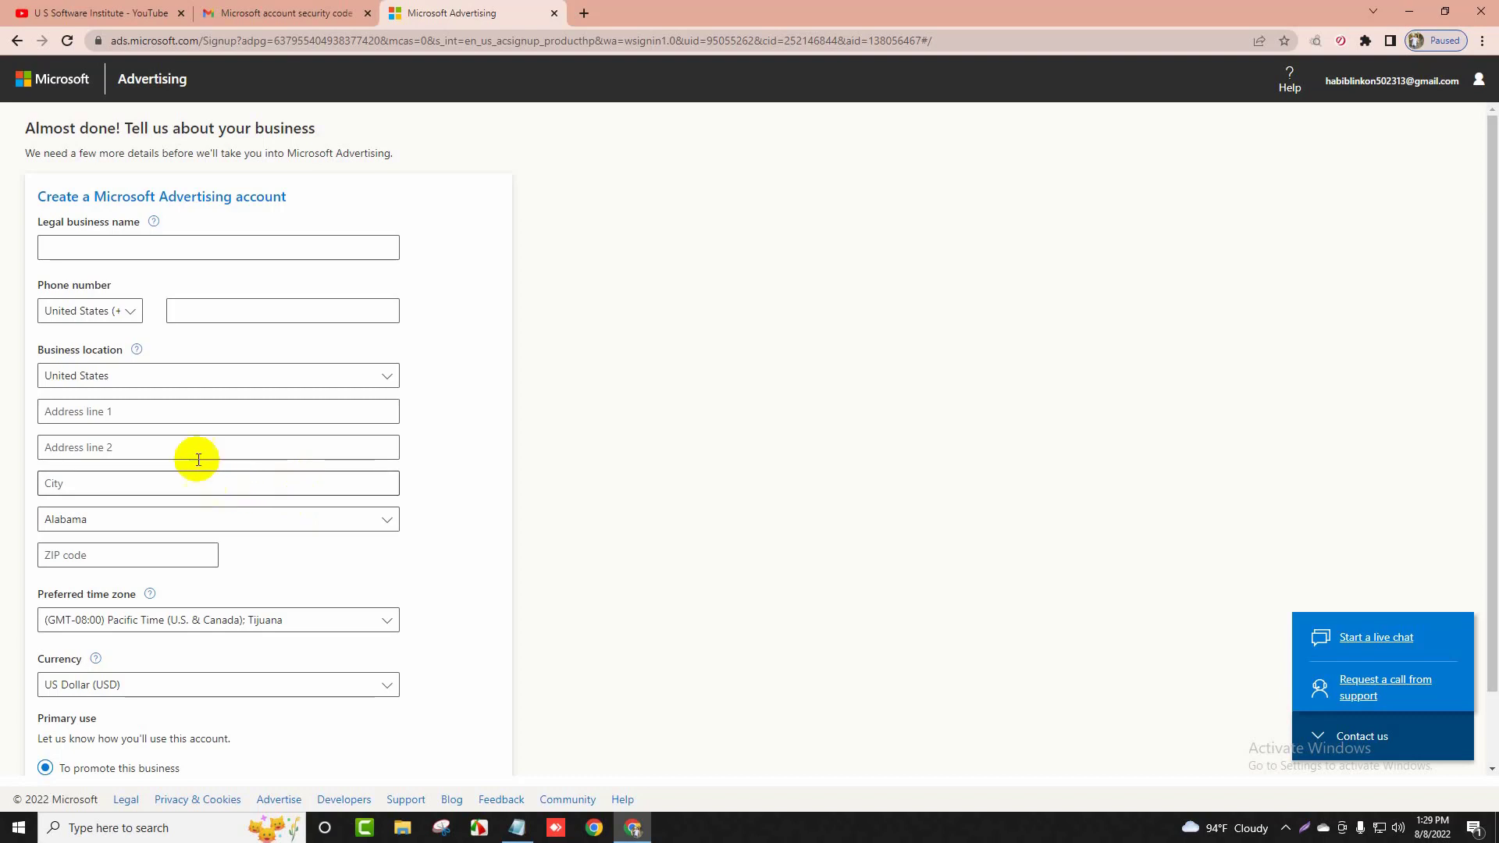
click(78, 247)
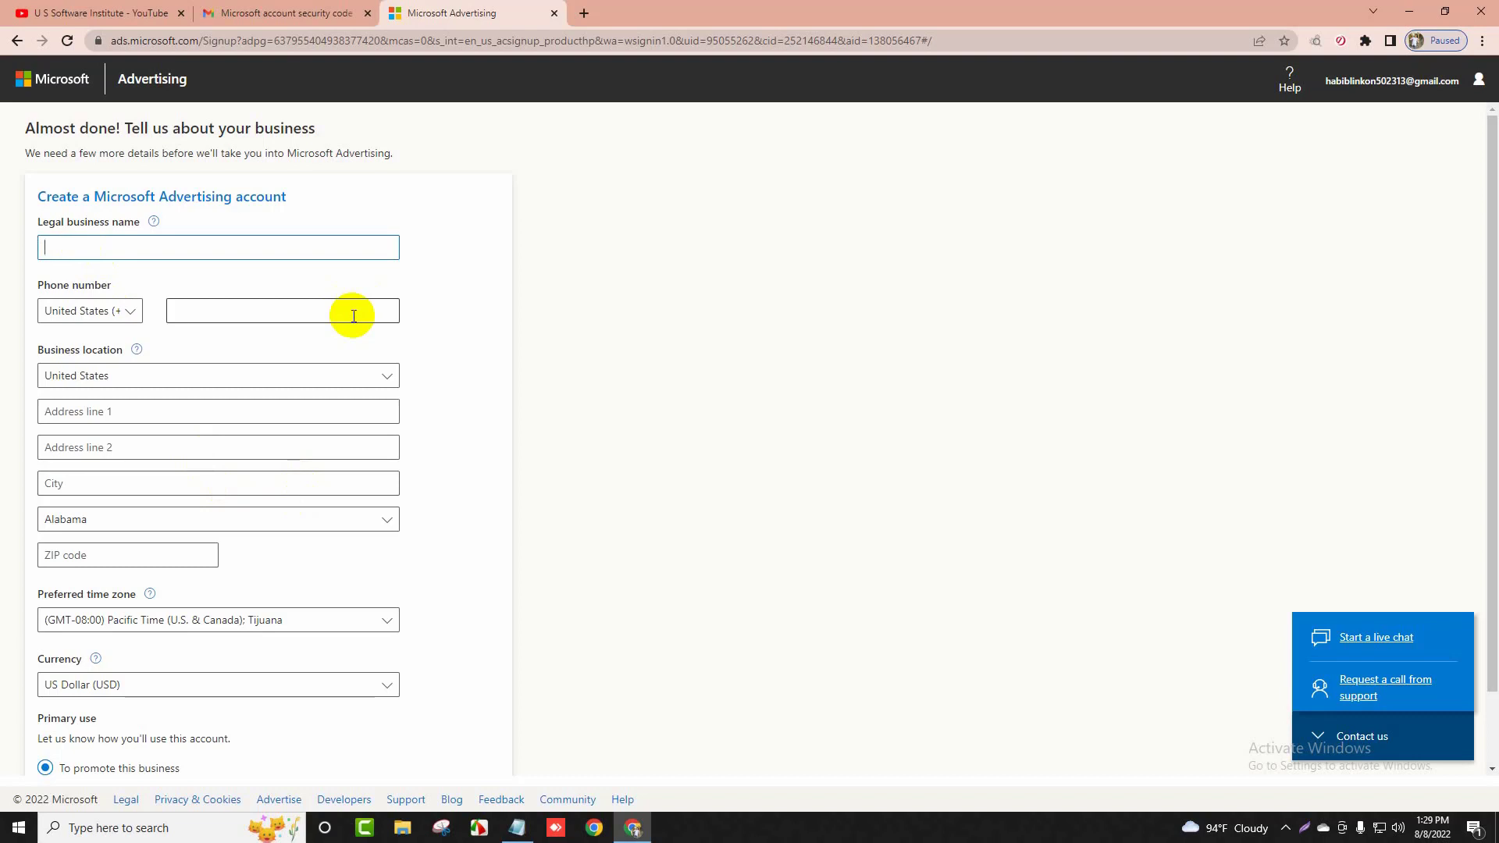
text(free)
key(BackSpace)
key(BackSpace)
key(BackSpace)
key(BackSpace)
text(Off)
key(BackSpace)
key(BackSpace)
key(BackSpace)
key(BackSpace)
text(oF)
key(BackSpace)
key(BackSpace)
text(Offer)
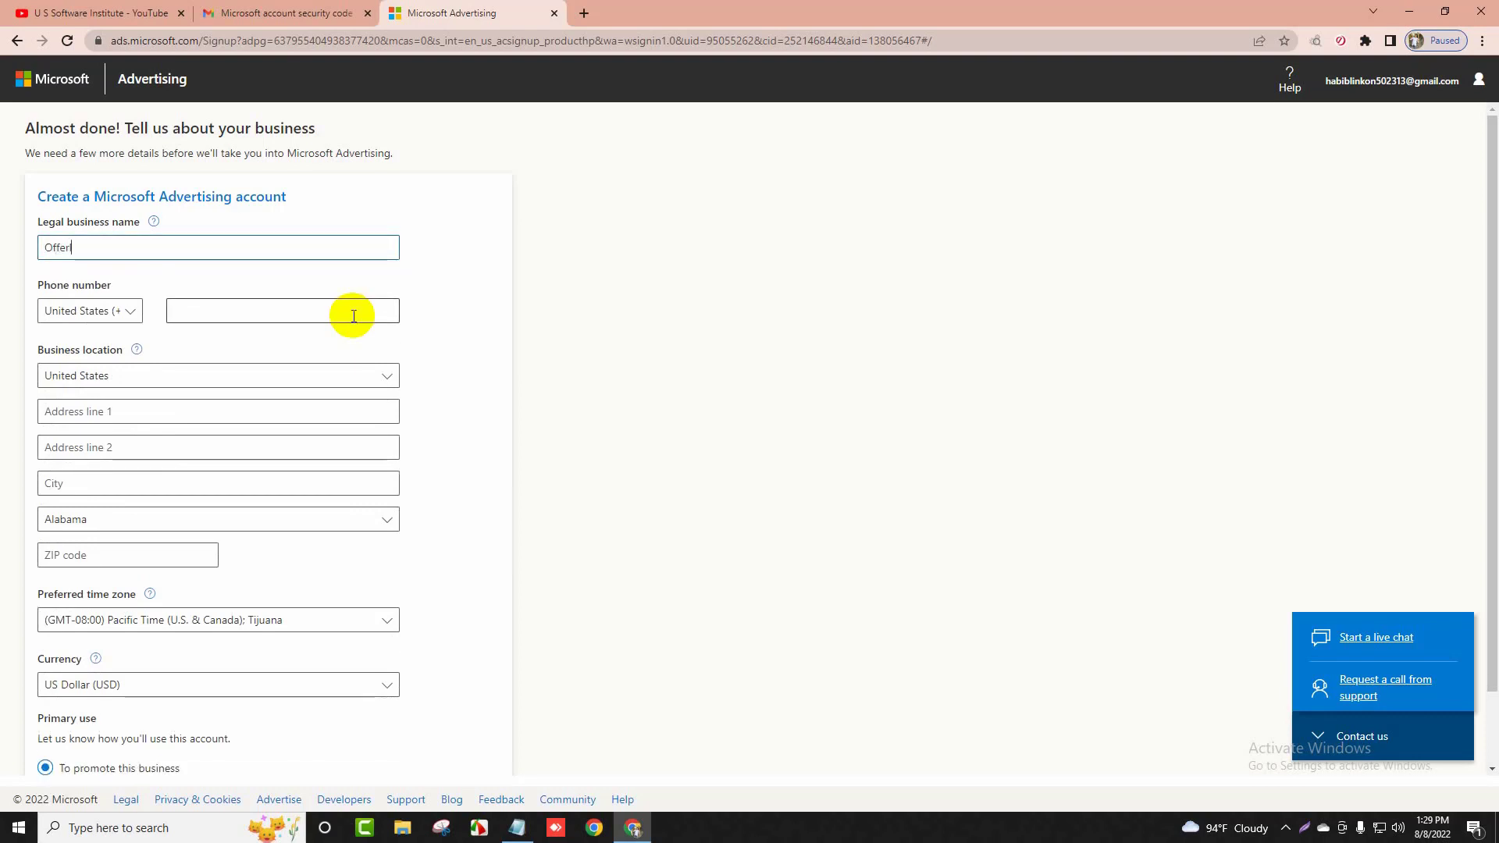
text(ly)
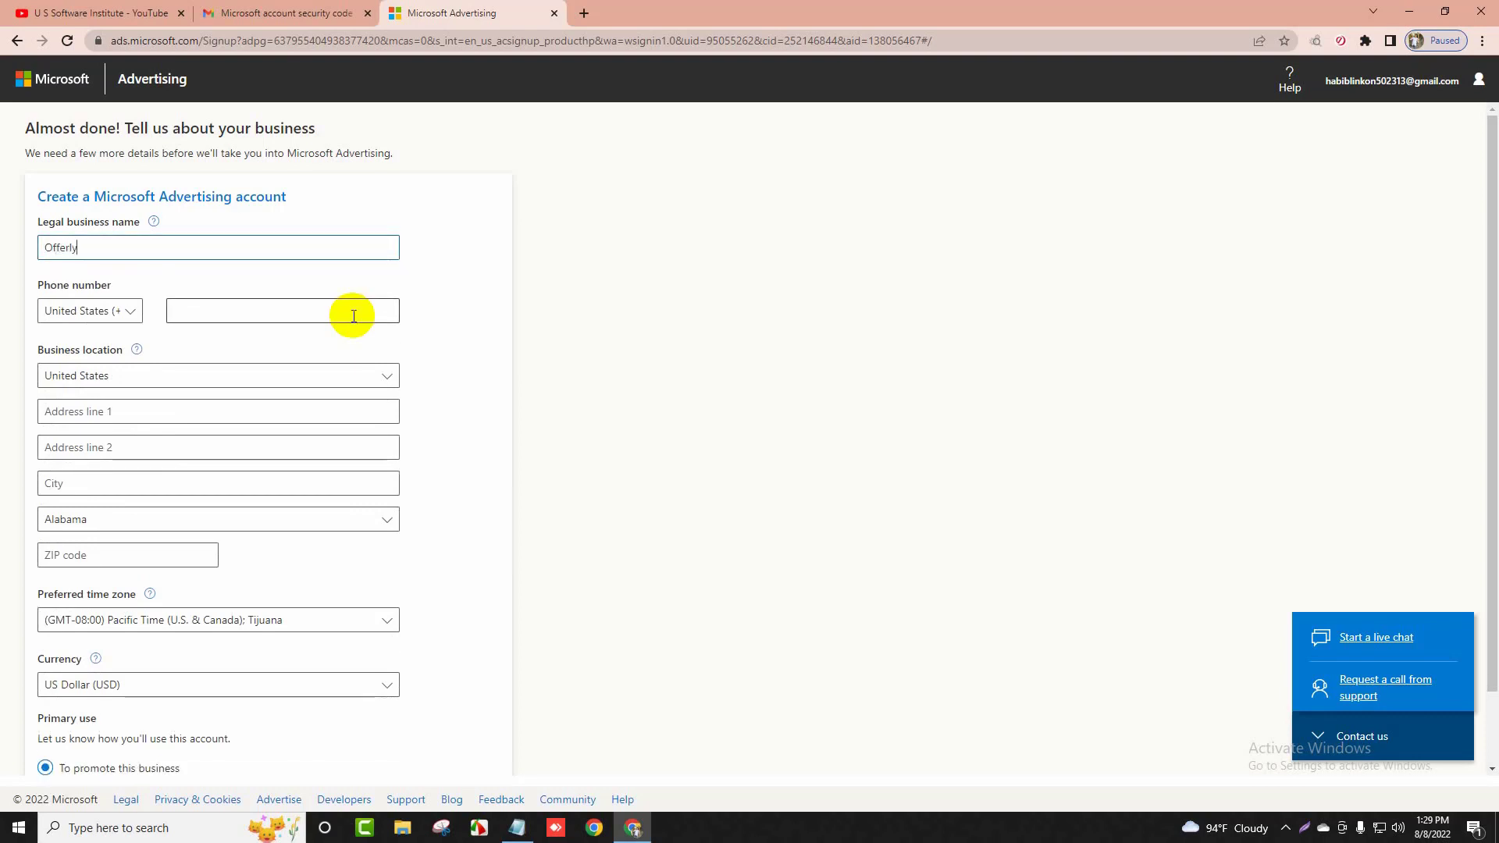
Choose Bangladesh as the phone country code and enter the business phone number
click(93, 304)
scroll(160, 495, down, 2)
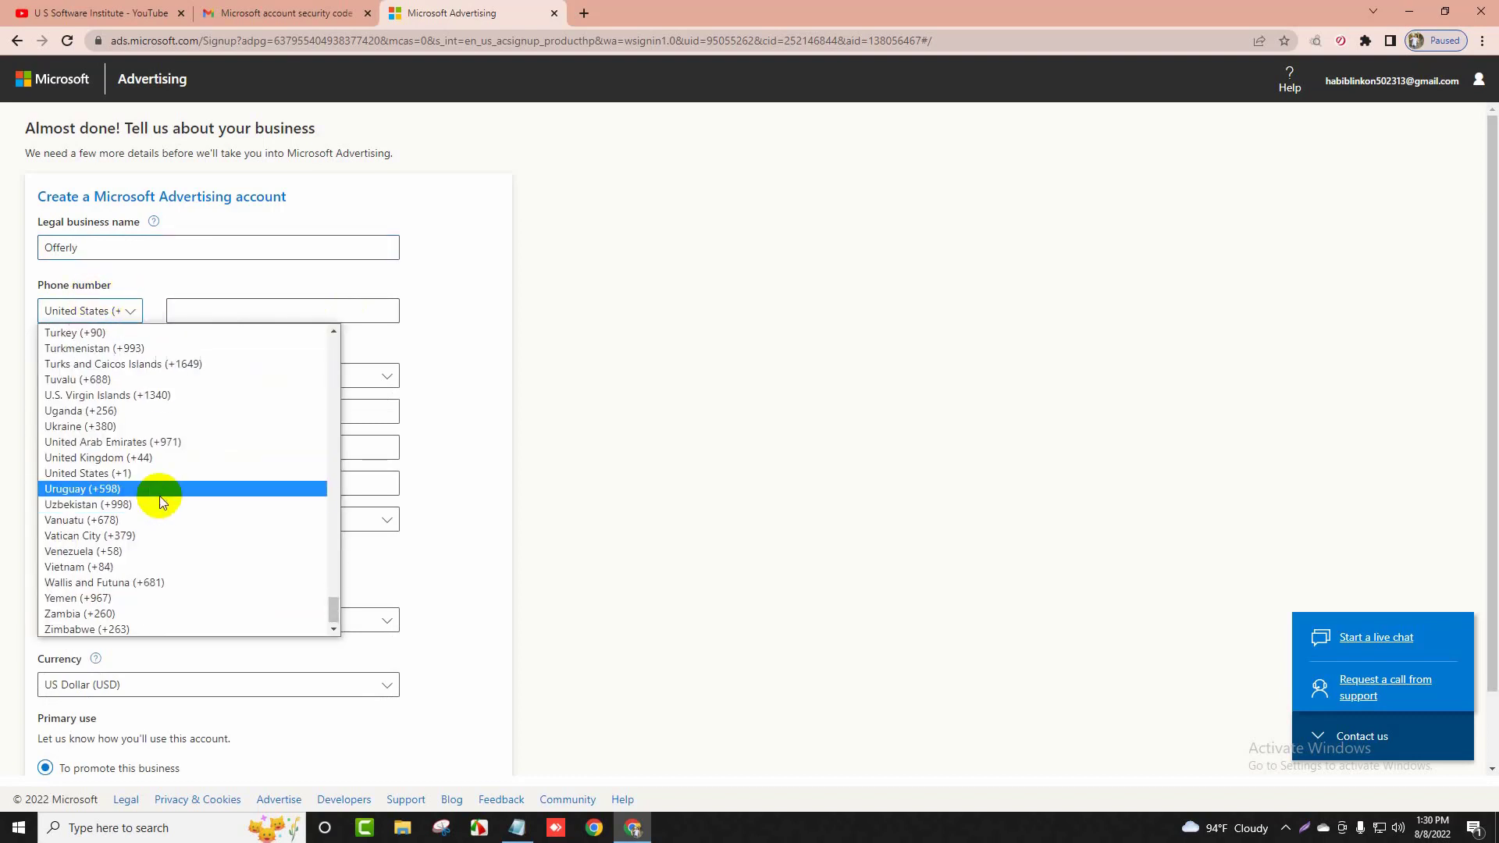
scroll(199, 477, up, 20)
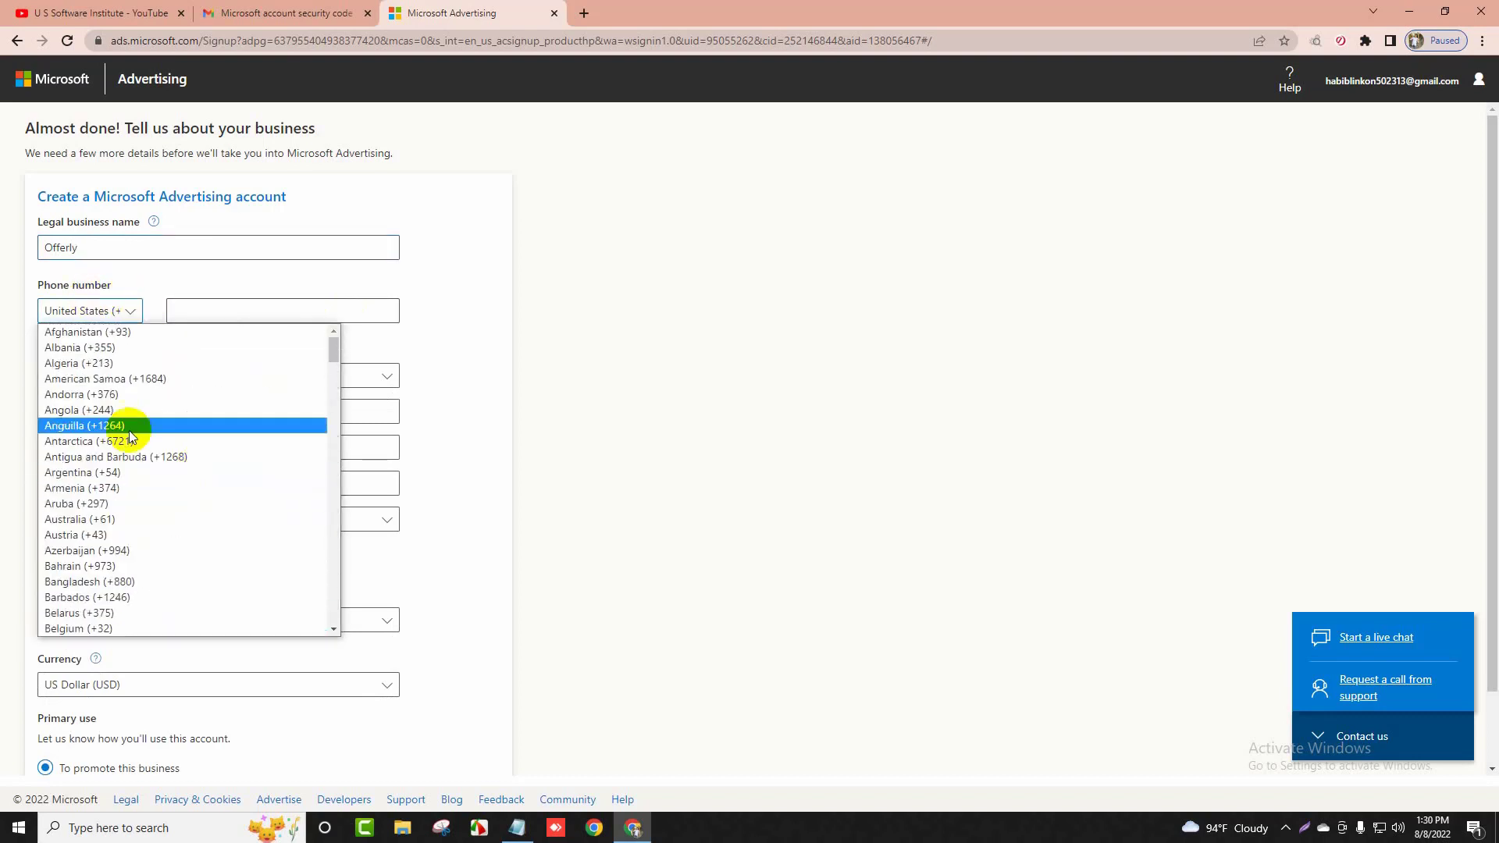
click(120, 583)
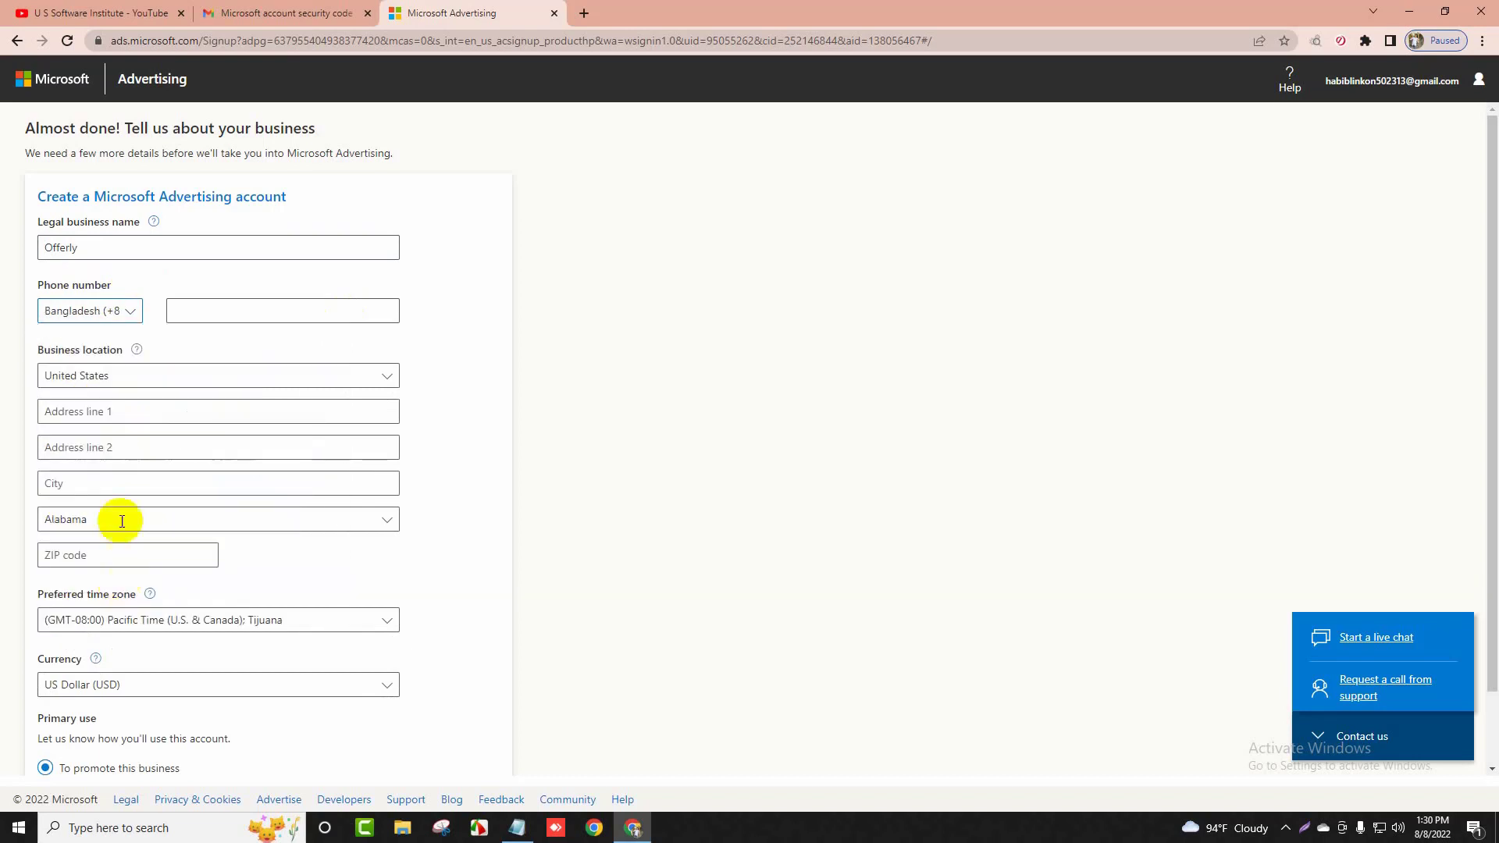
click(202, 307)
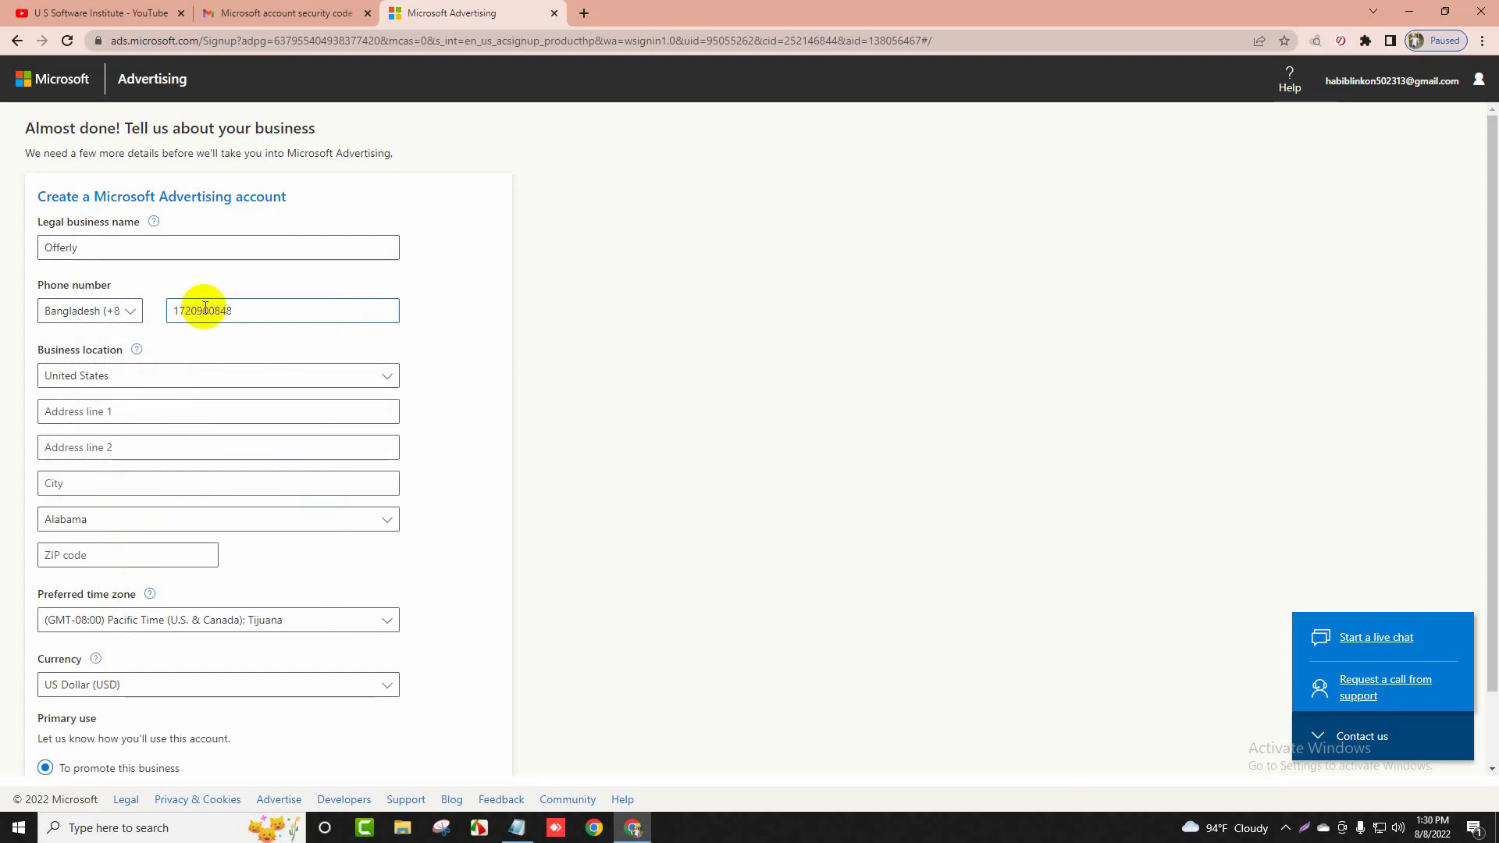
Set the business location to Bangladesh and enter the street address and the city Dhaka
click(134, 374)
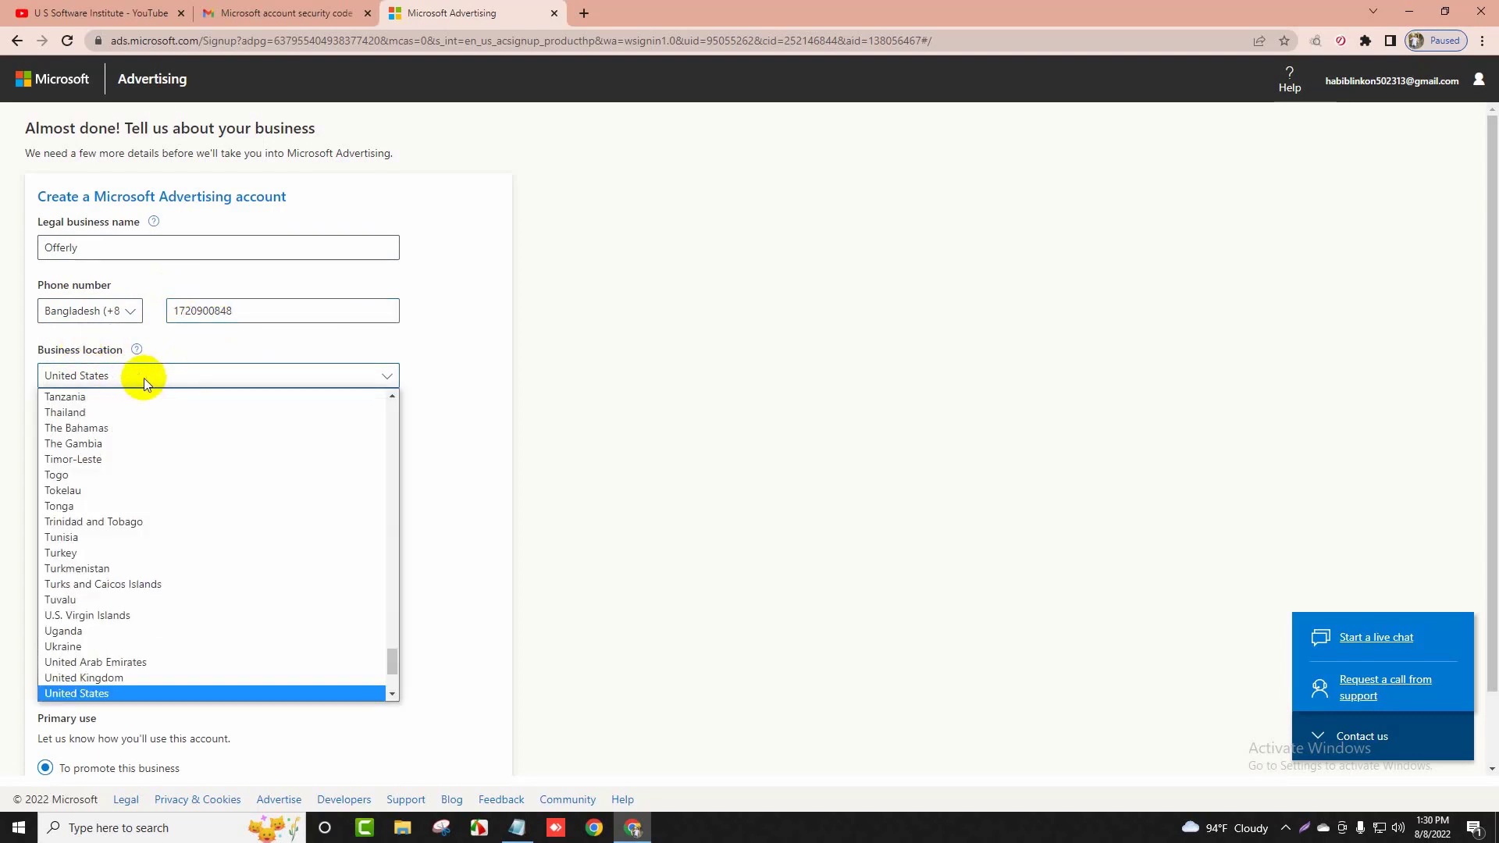
scroll(152, 467, up, 20)
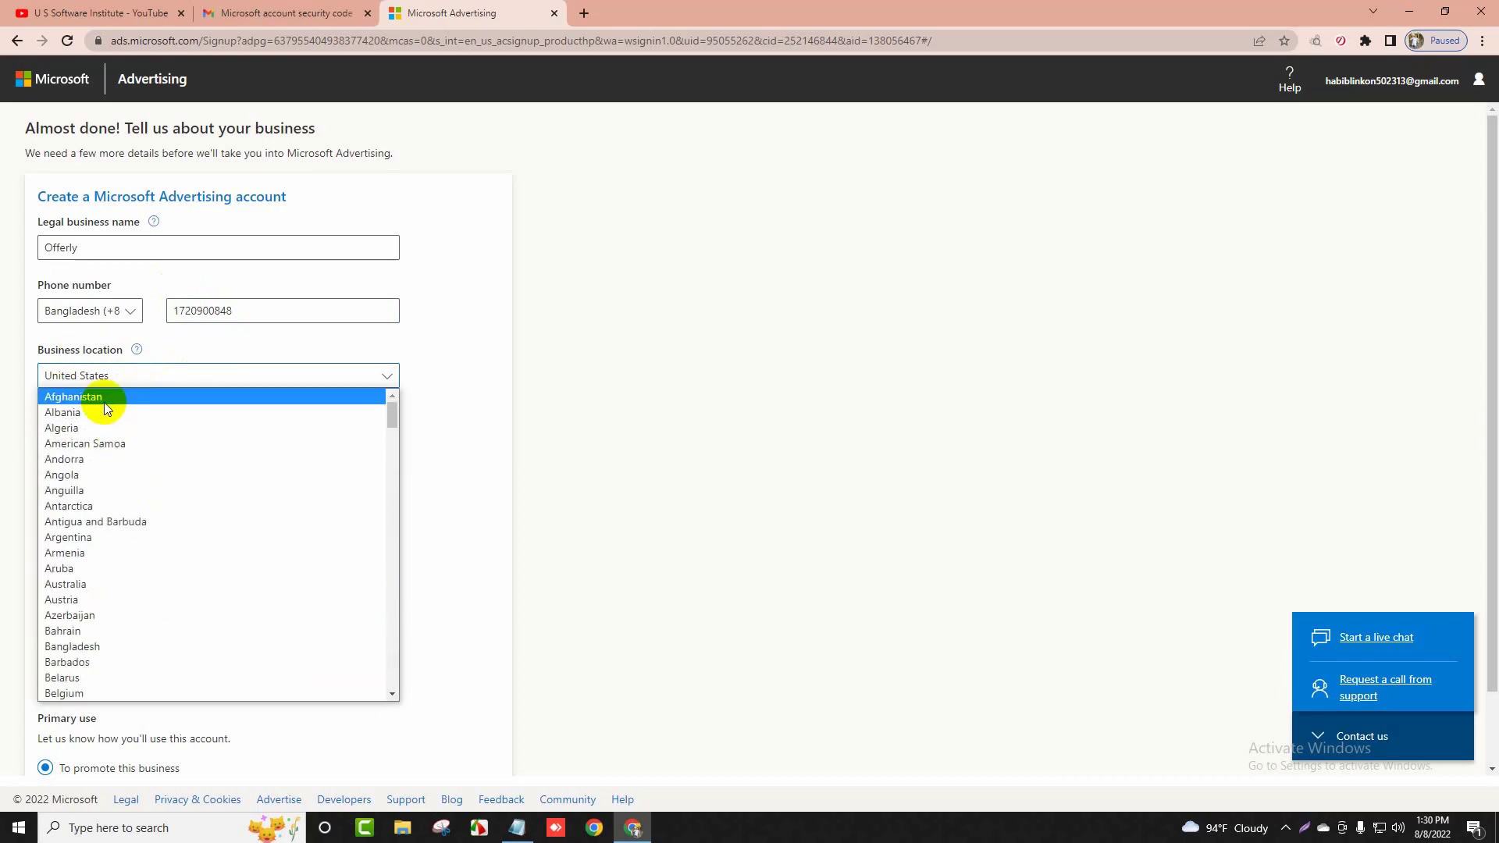
click(98, 646)
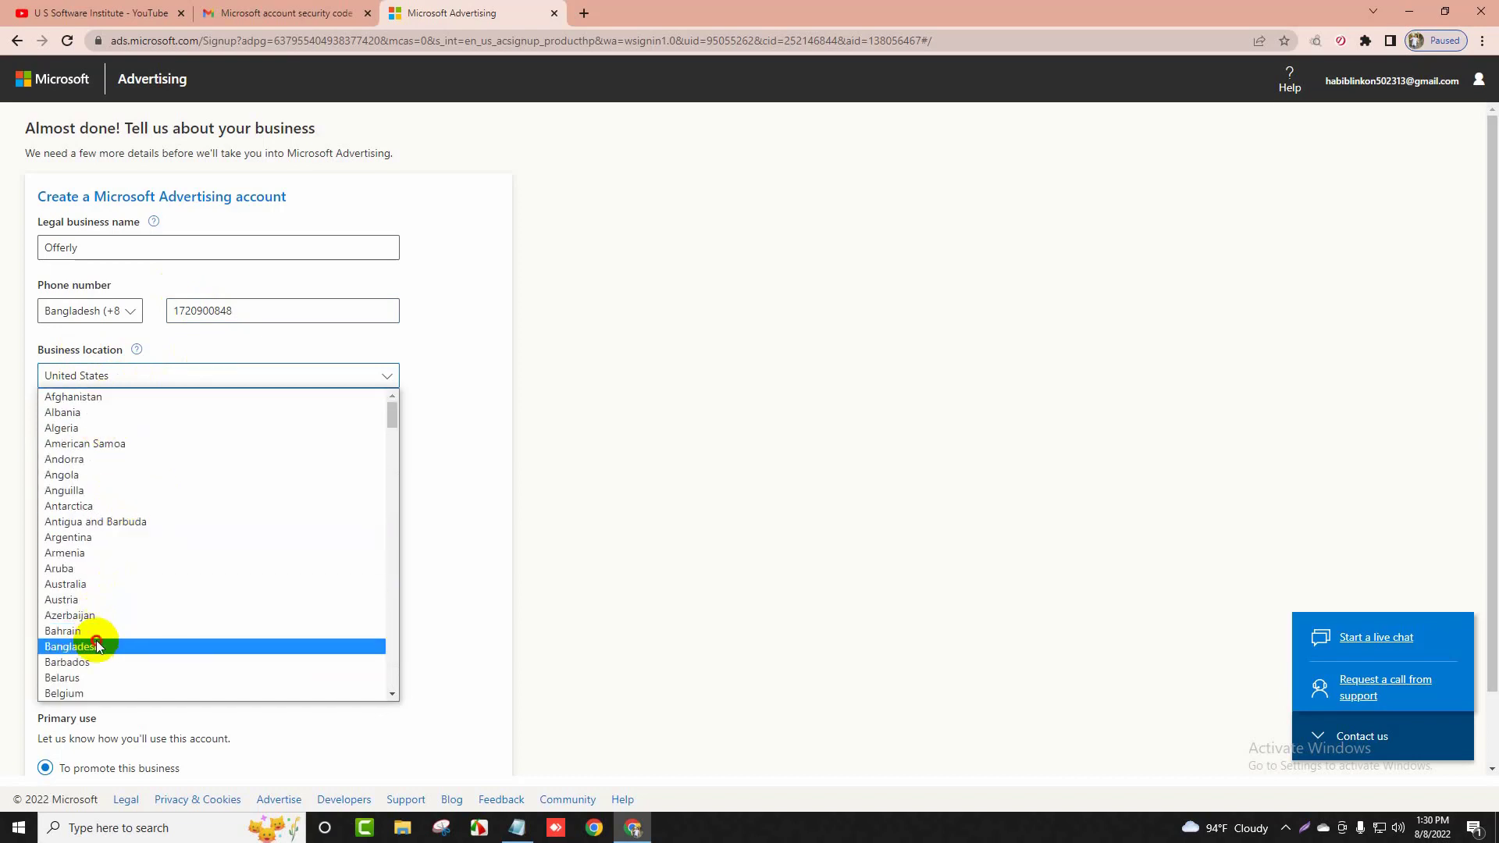
click(134, 415)
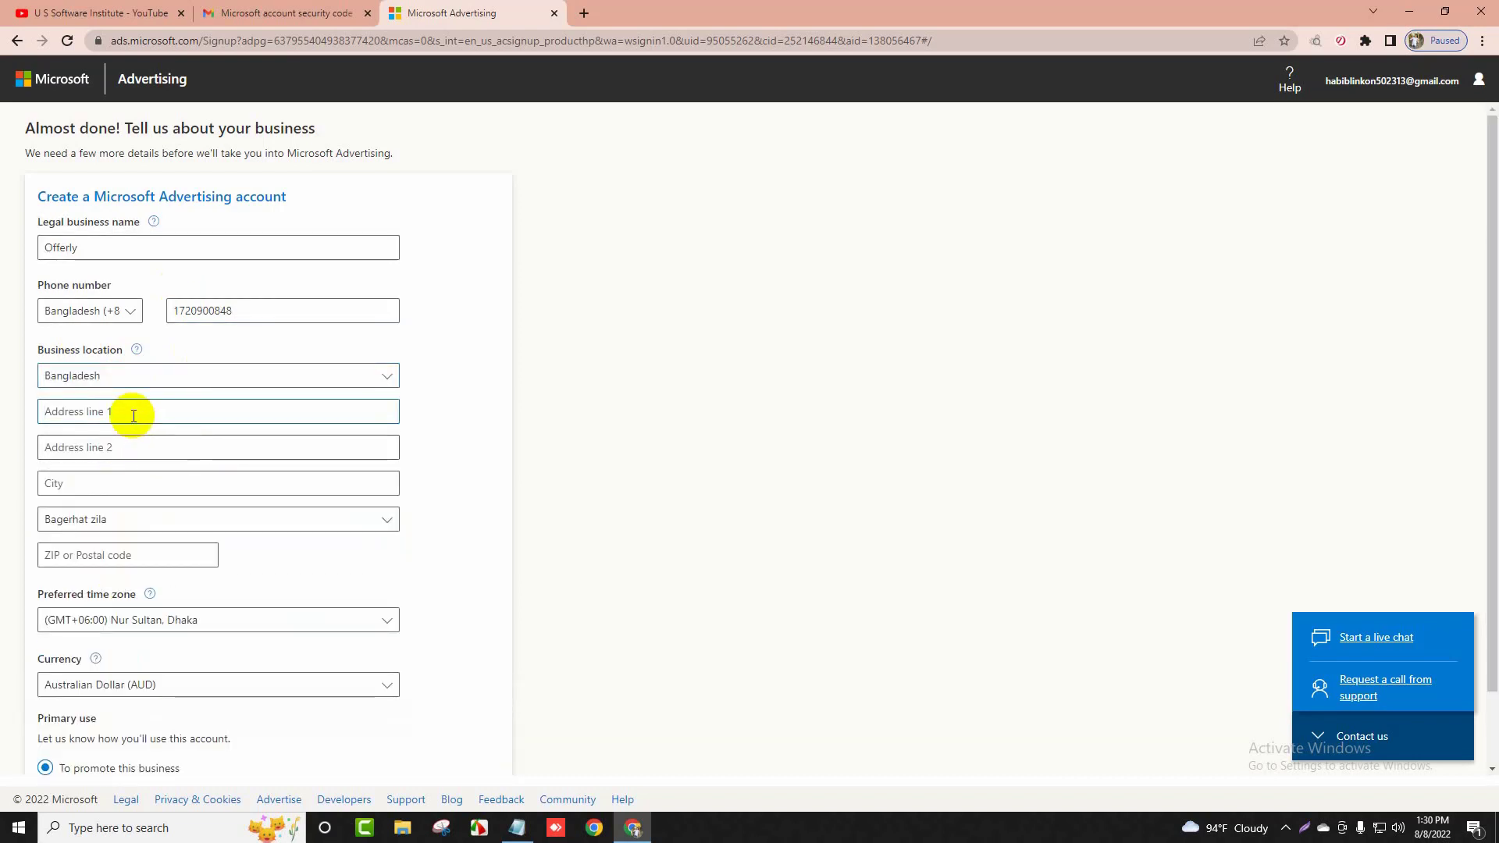
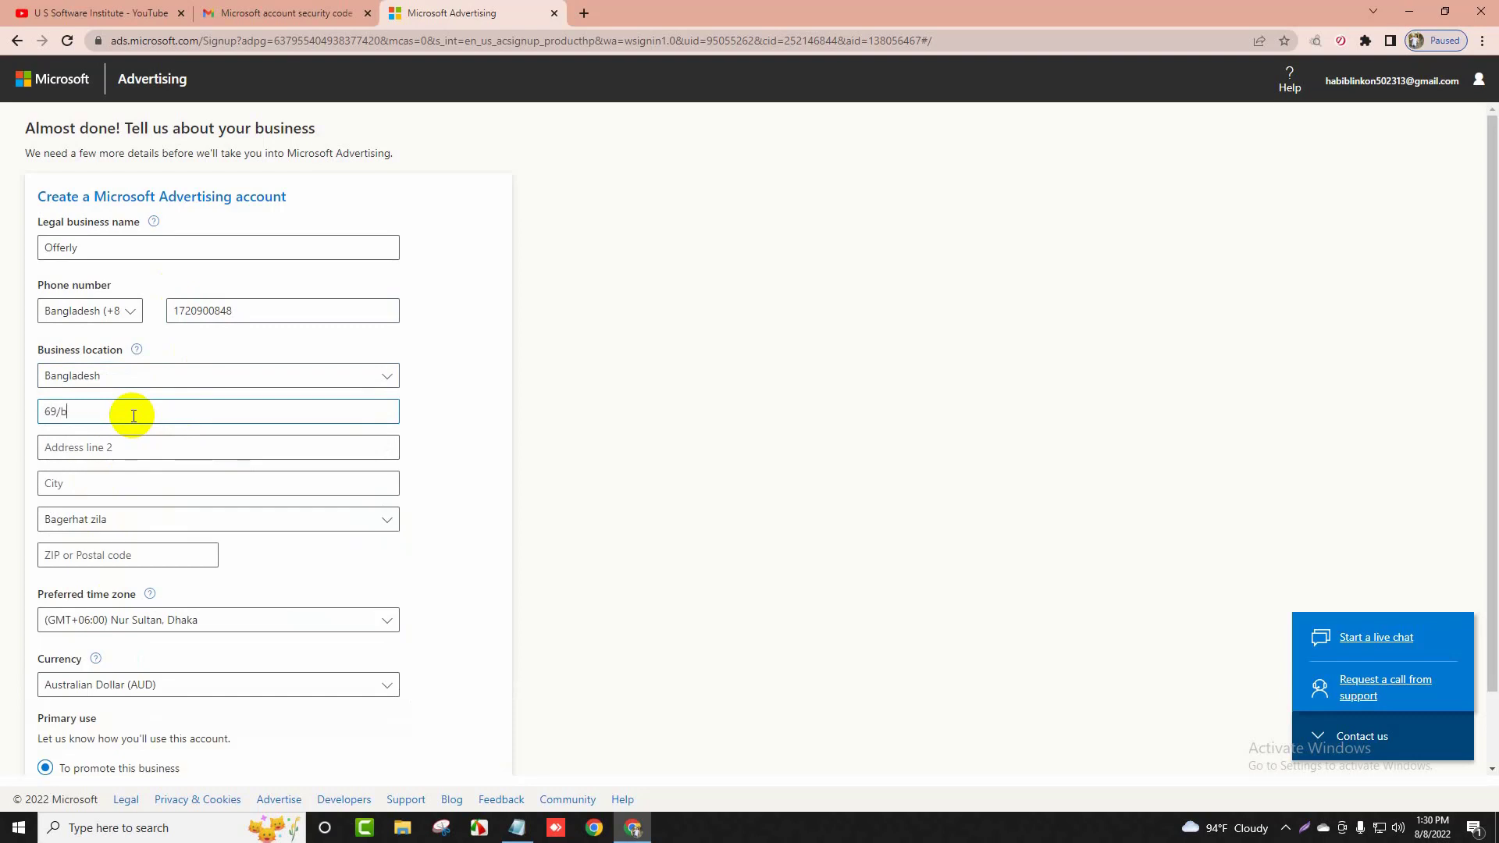
click(70, 479)
text(Dha)
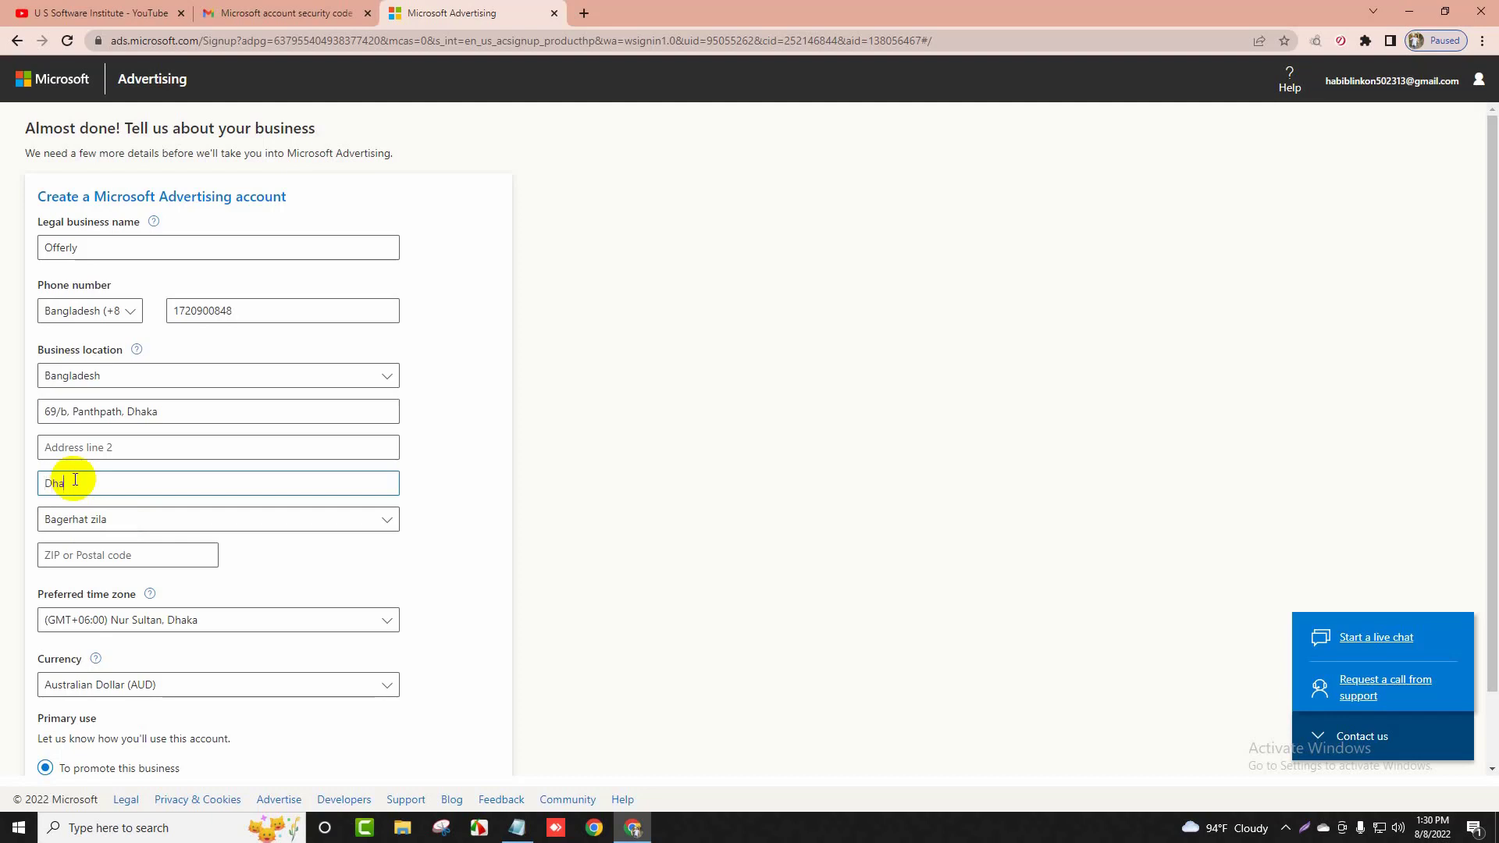
text(ka)
Choose Dhaka zila as the region, enter the postal code, and review the preferred time zone options
click(100, 515)
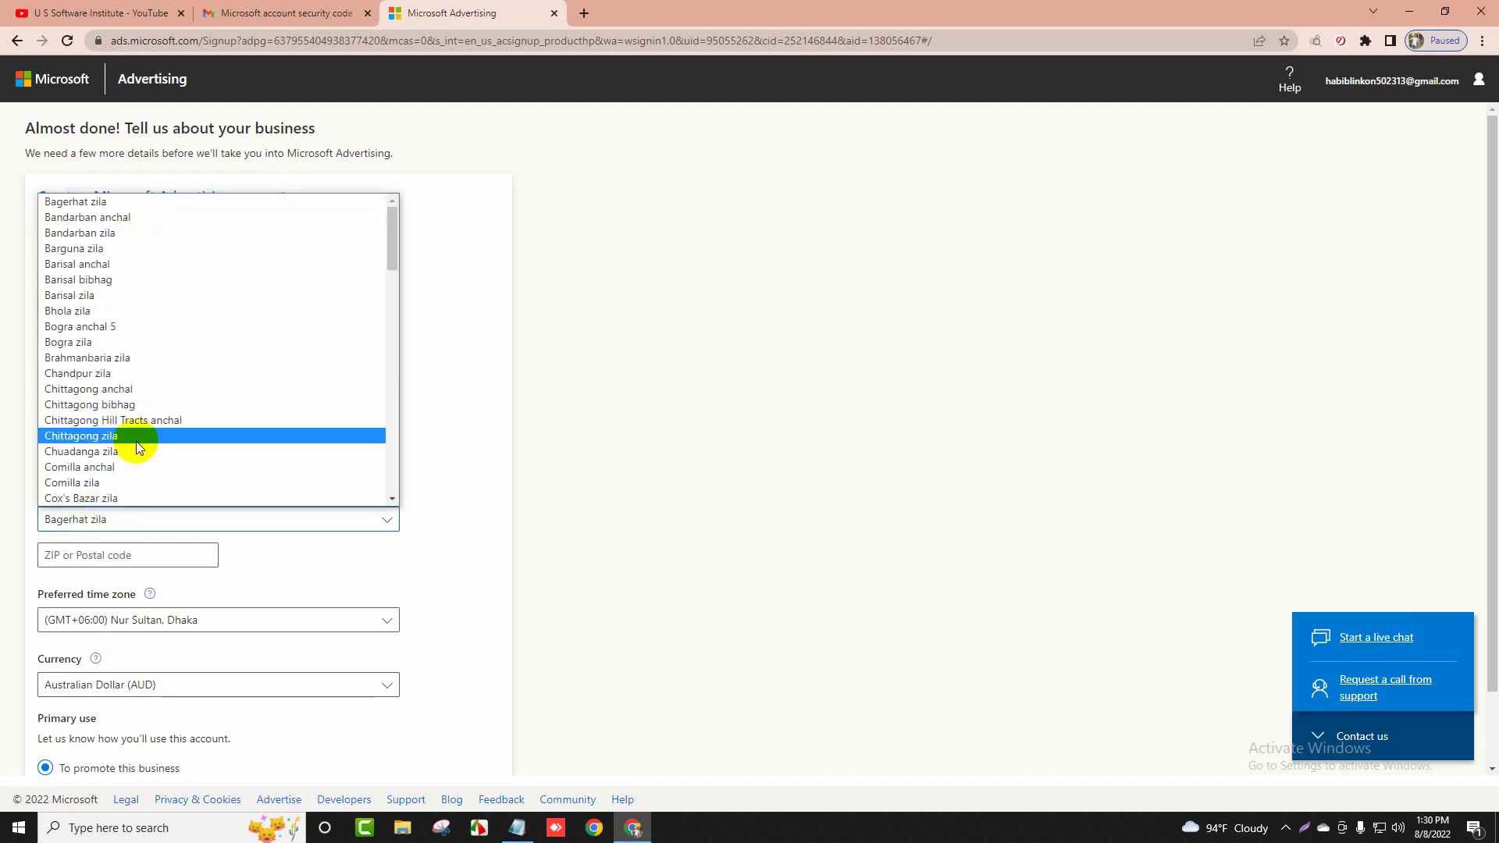
scroll(163, 348, down, 5)
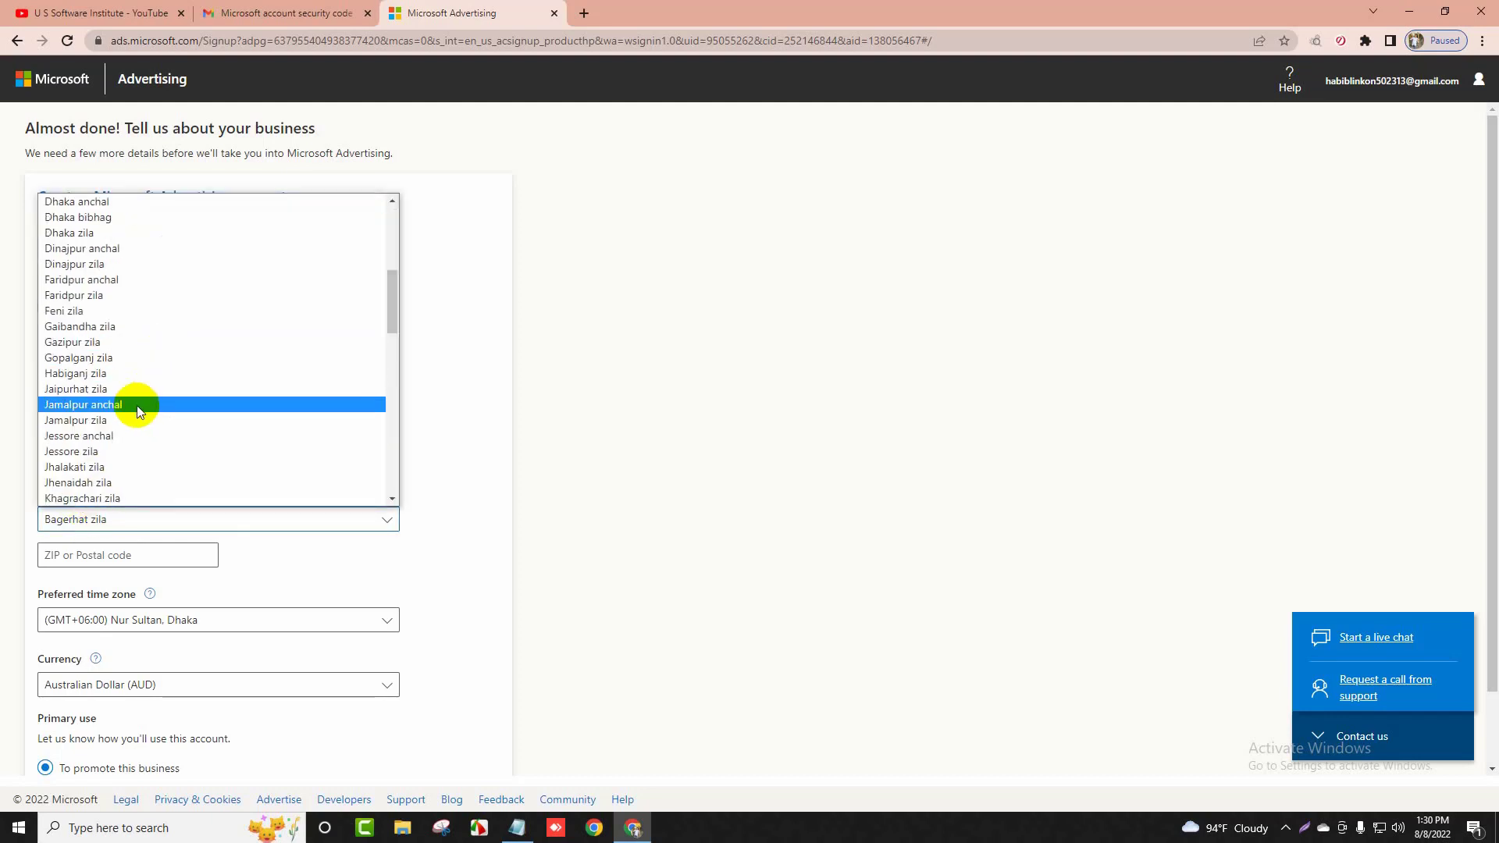
click(109, 233)
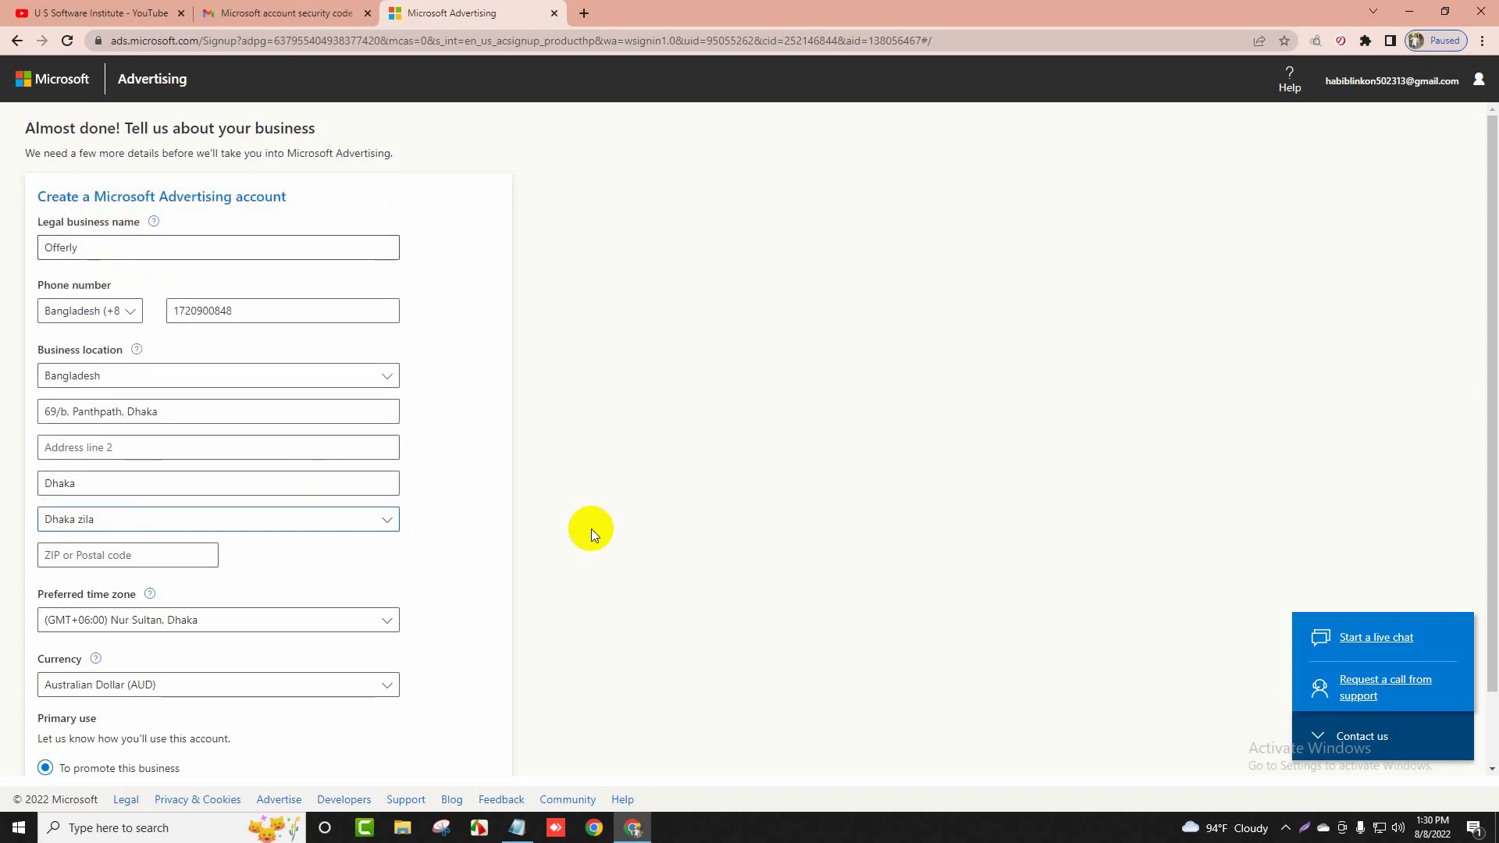
click(104, 554)
text(1205)
click(221, 619)
click(218, 619)
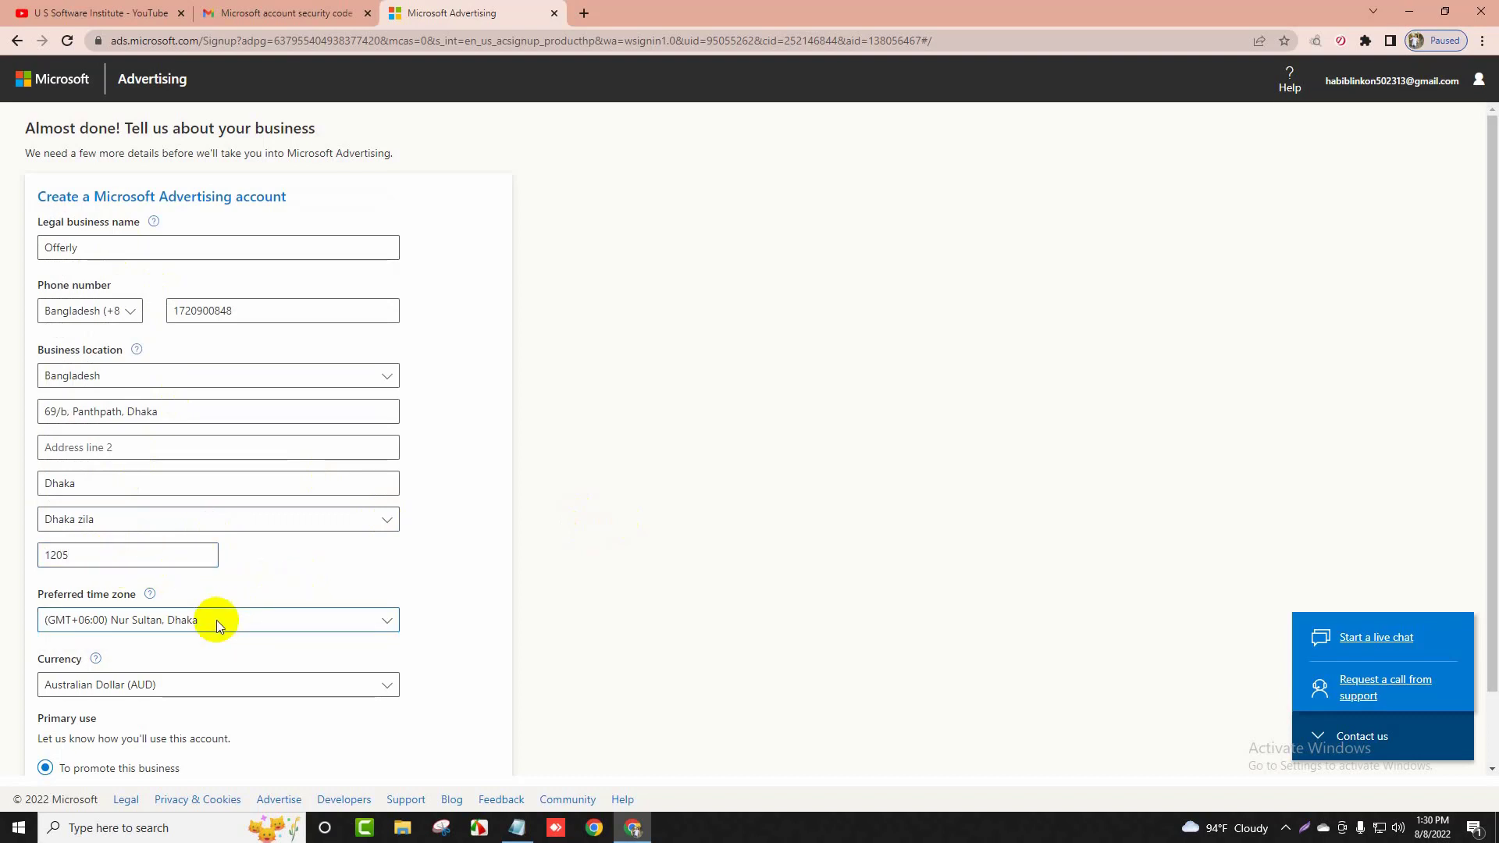
scroll(313, 585, down, 1)
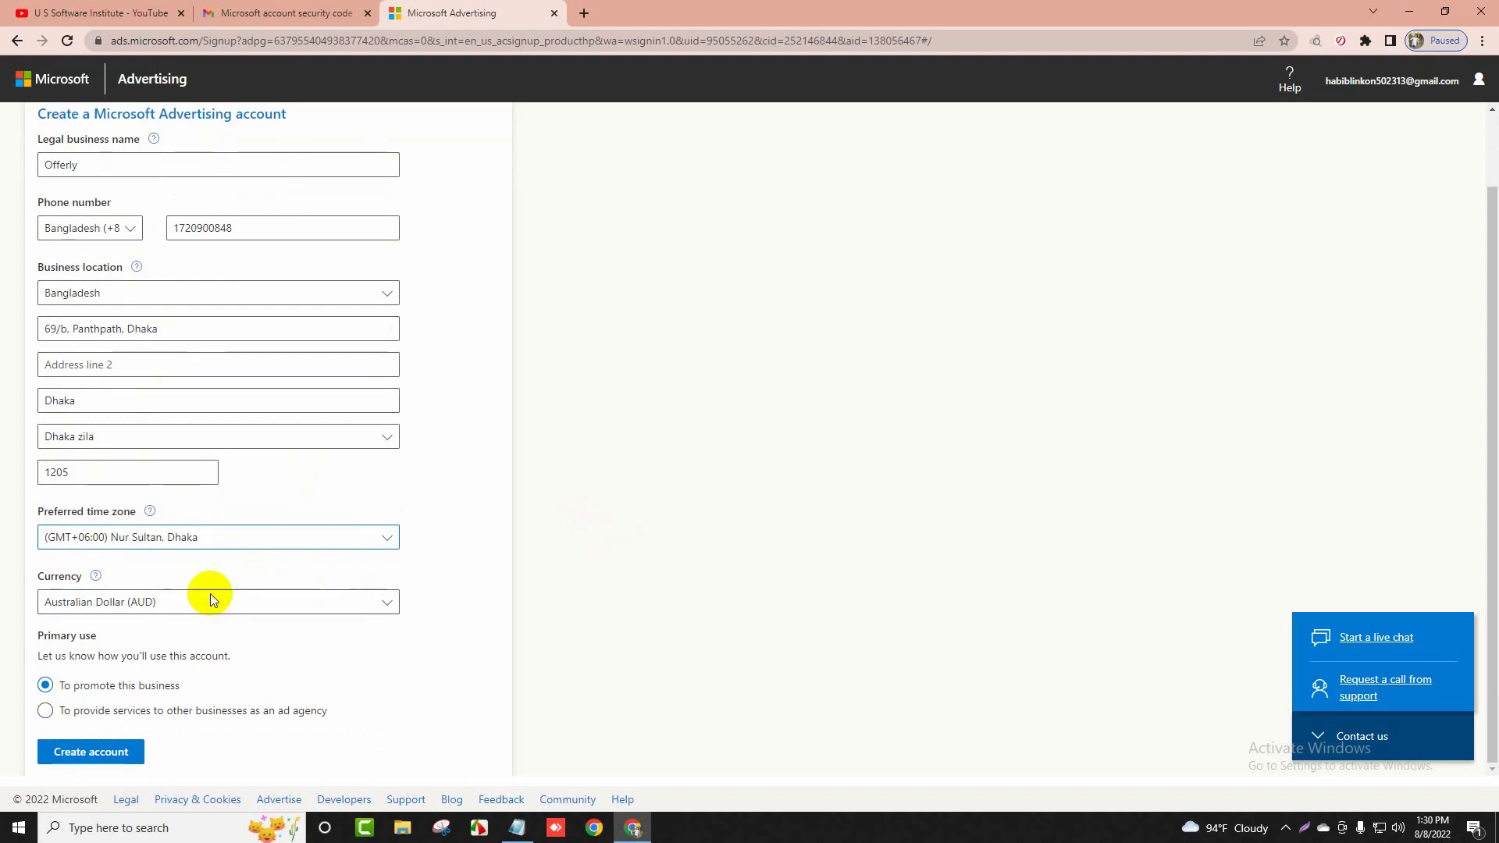
Pick US Dollar (USD) as currency, keep 'To promote this business', and create the account
click(167, 597)
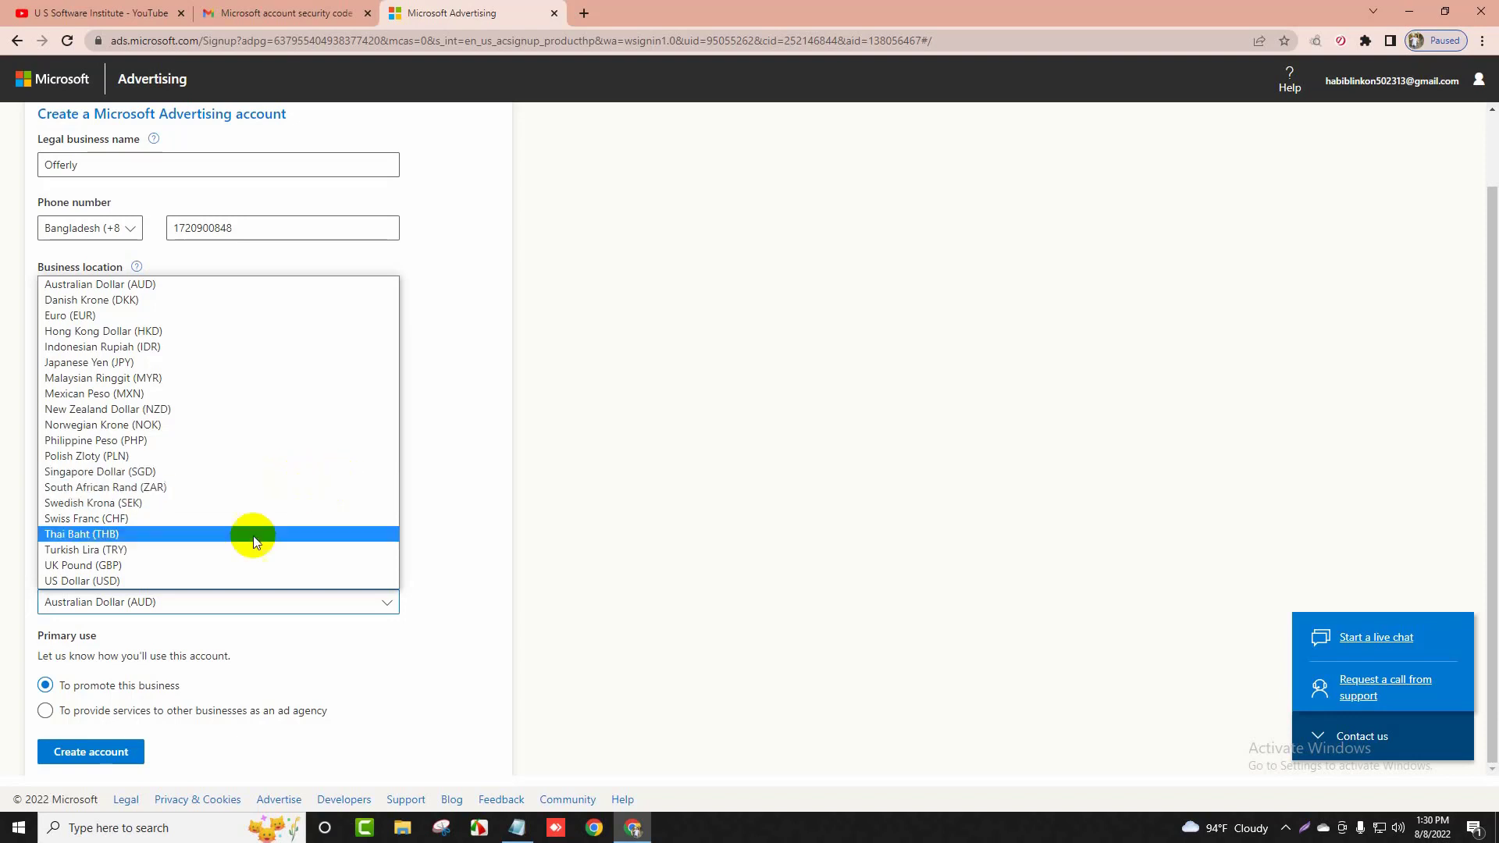
click(172, 582)
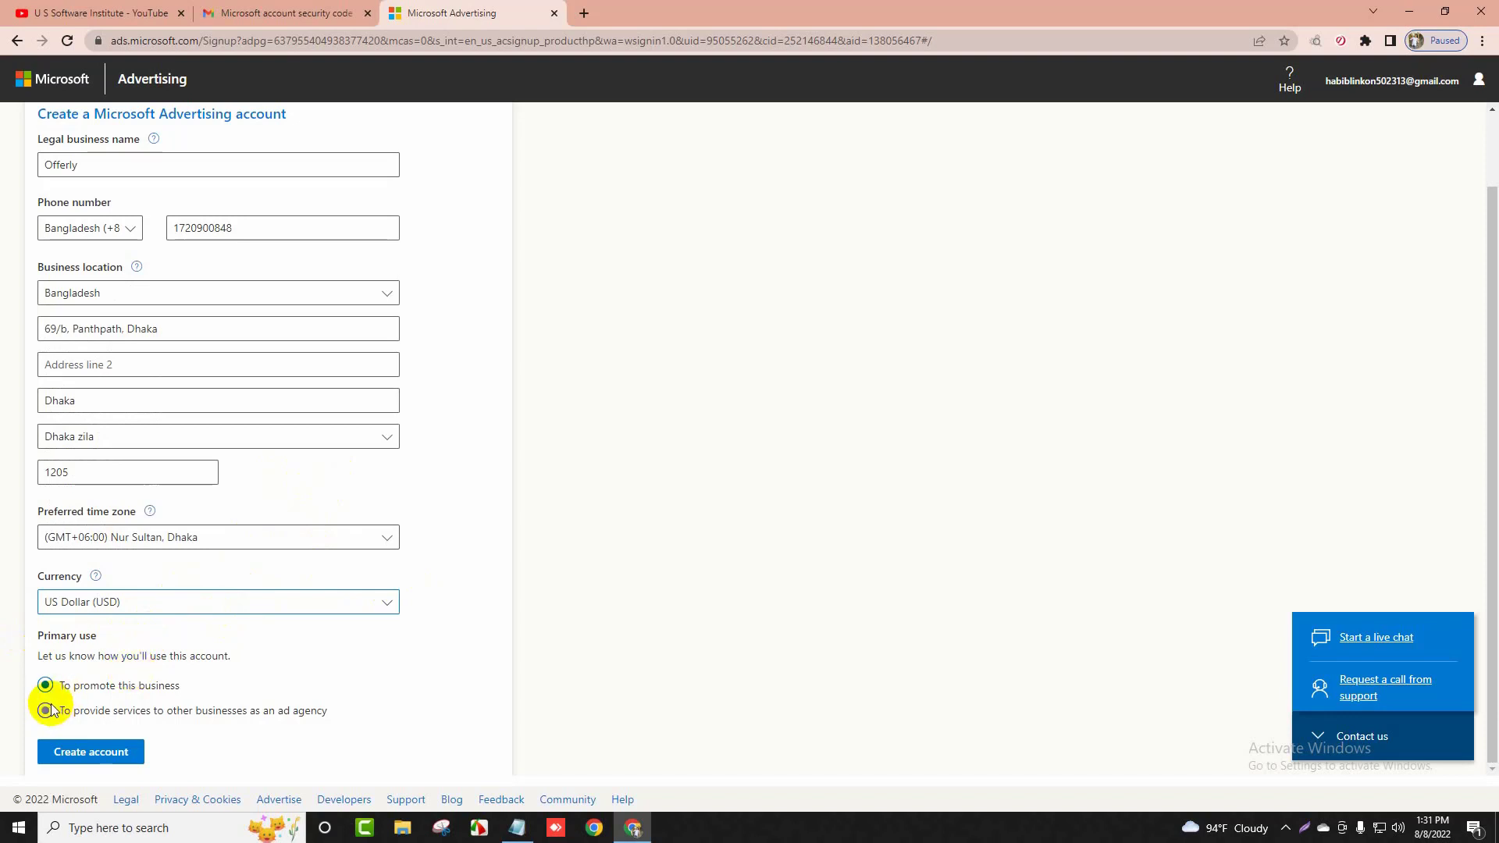
triple_click(155, 686)
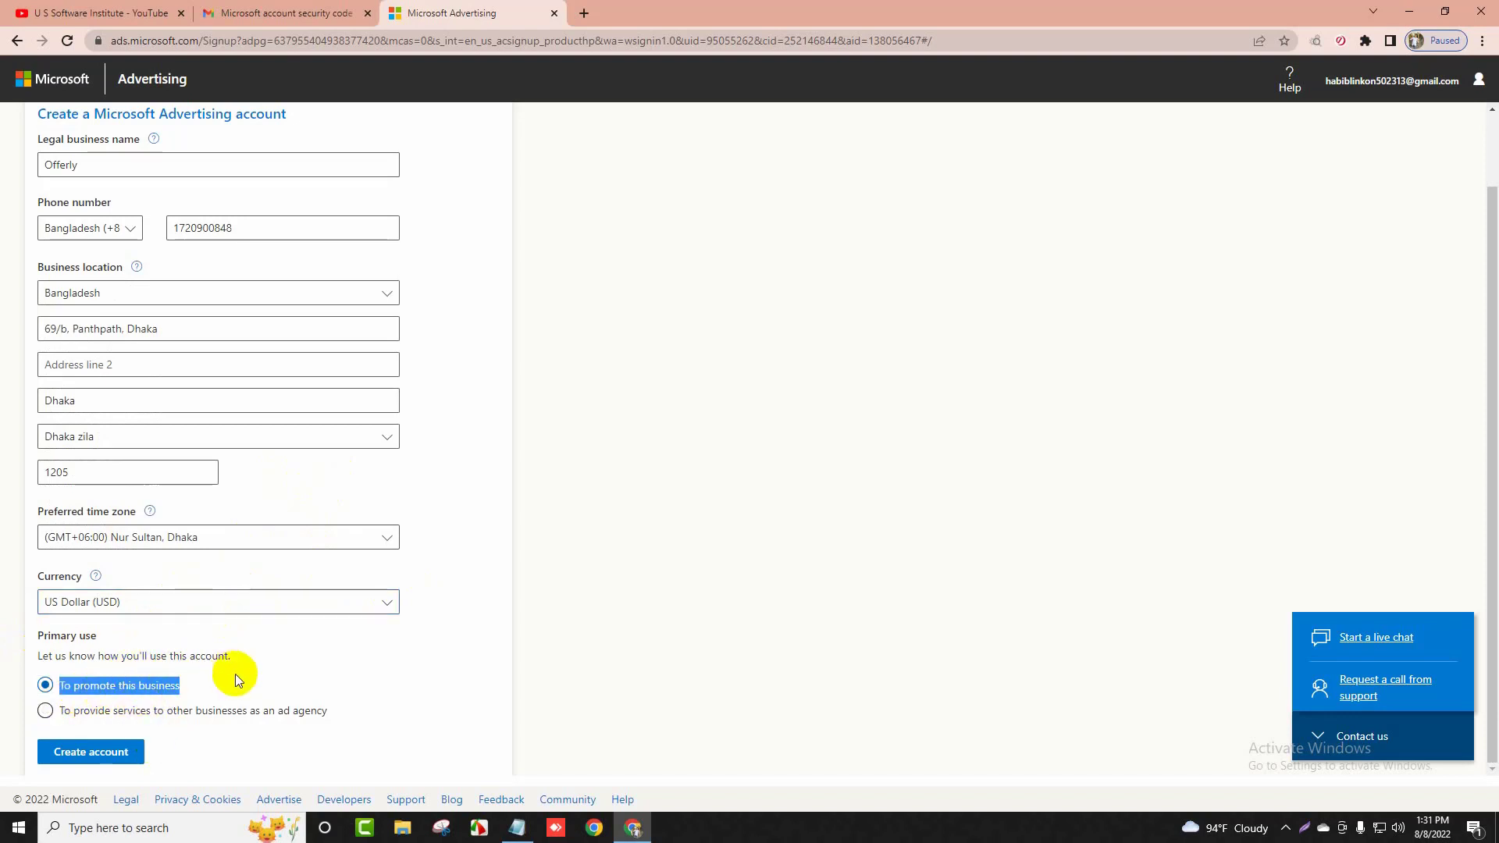
click(186, 684)
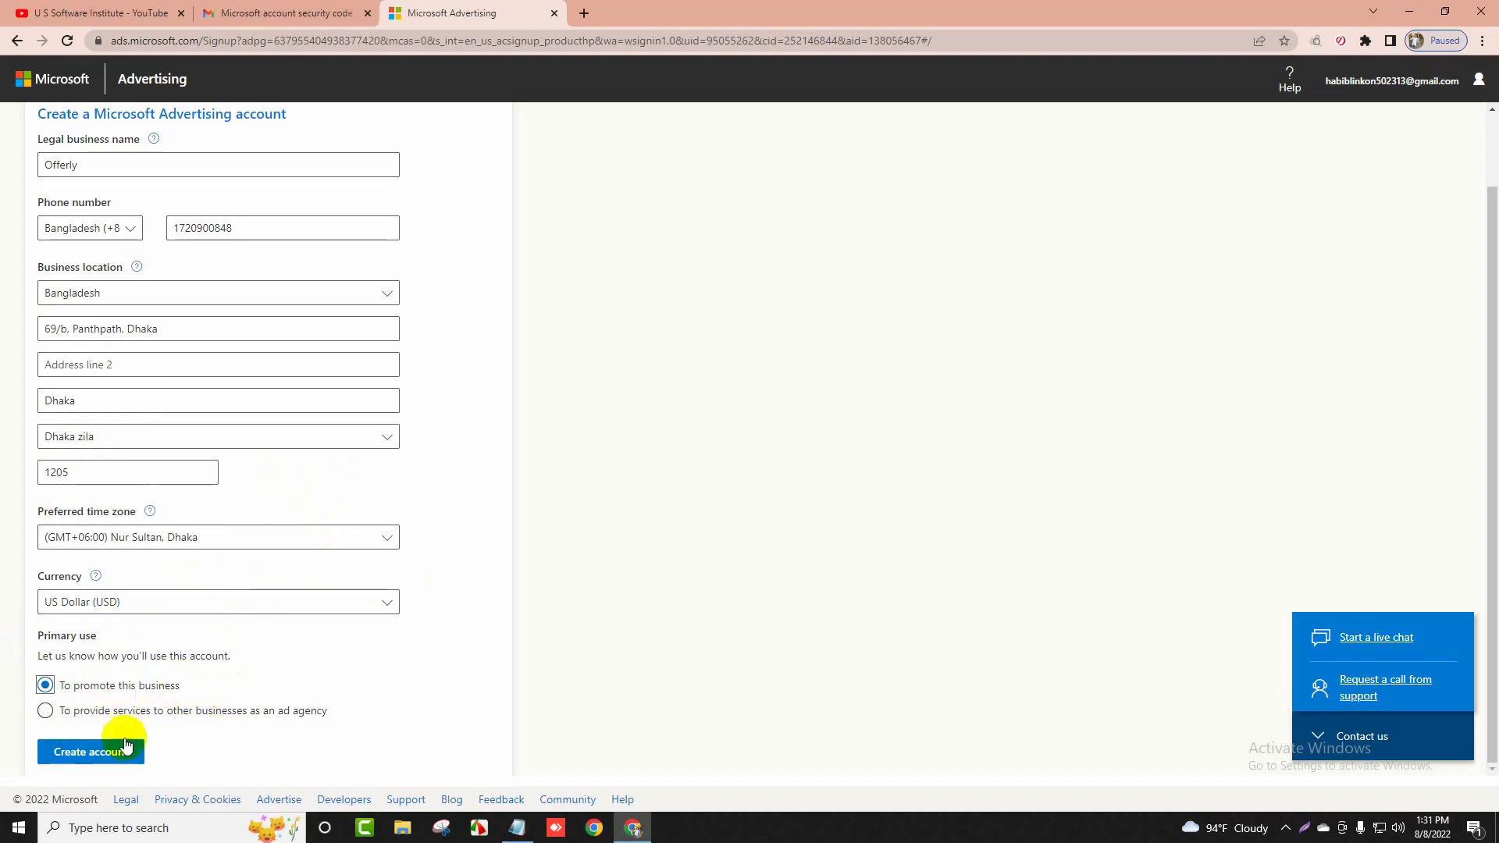
click(97, 752)
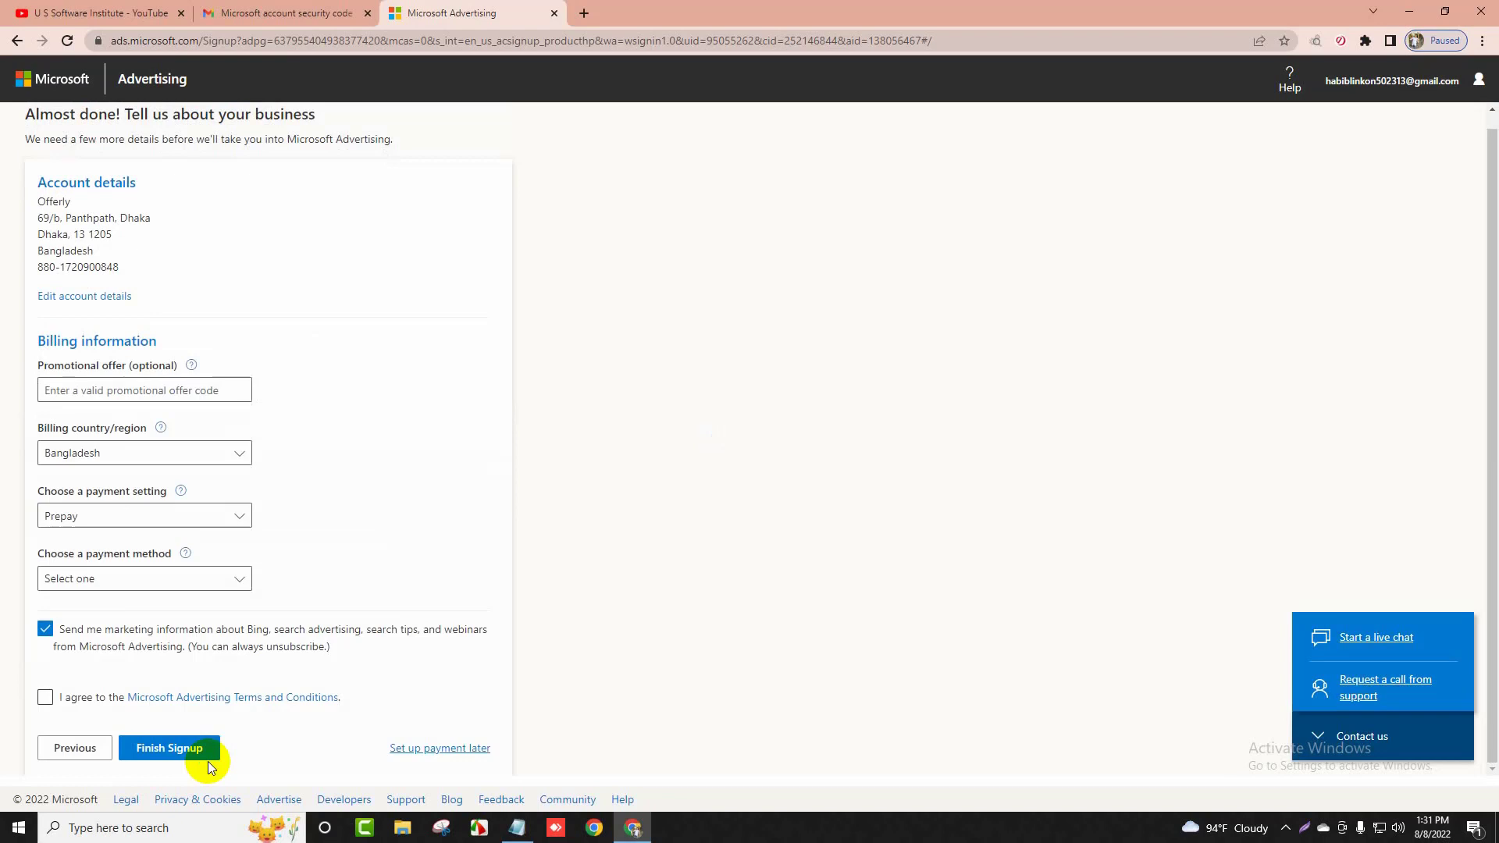
Agree to the Terms and Conditions and attempt to finish signing up
click(74, 696)
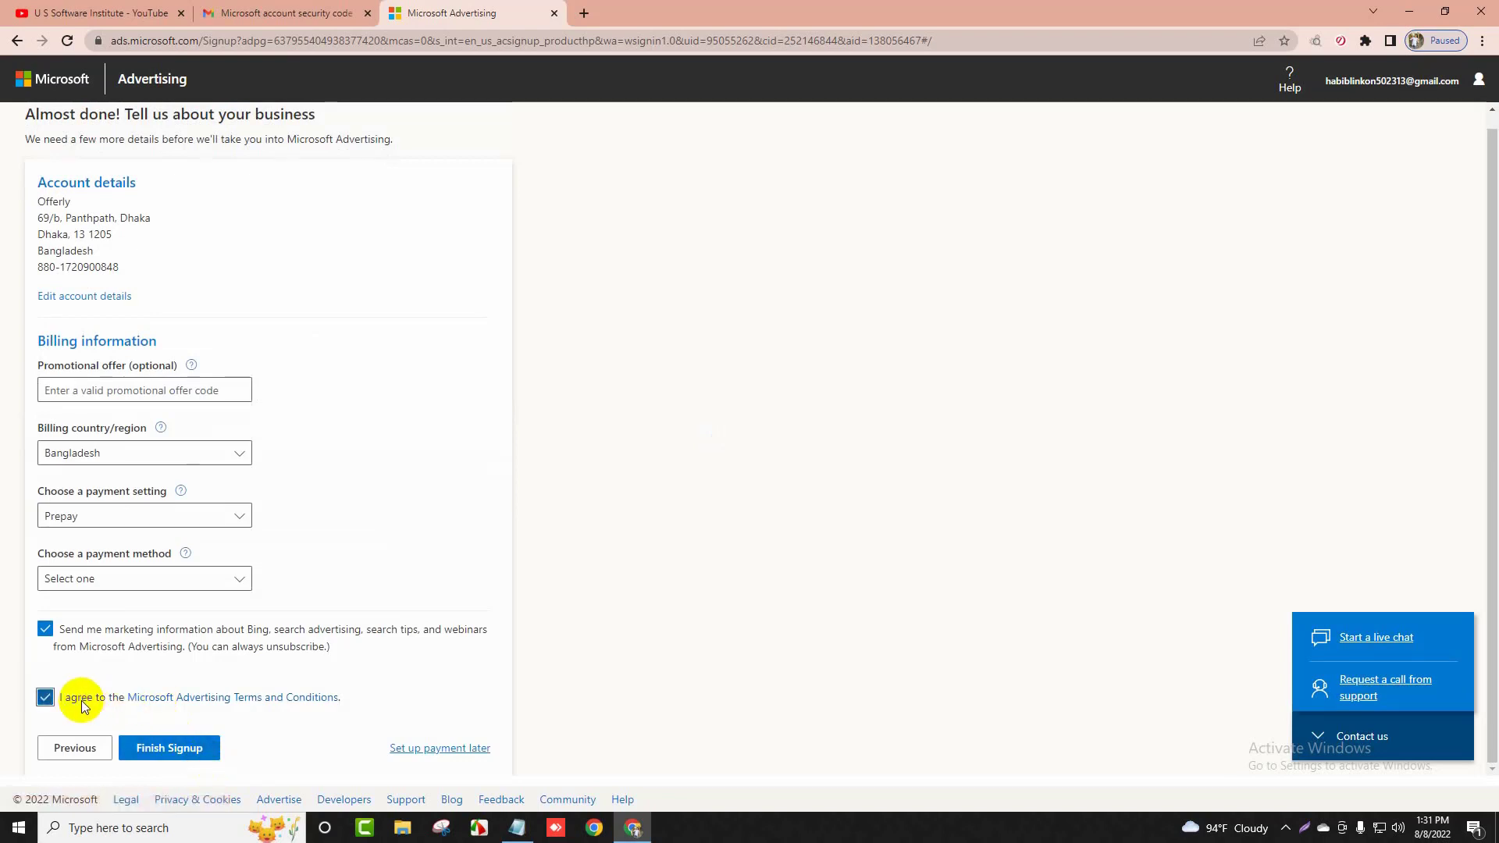
scroll(355, 625, up, 1)
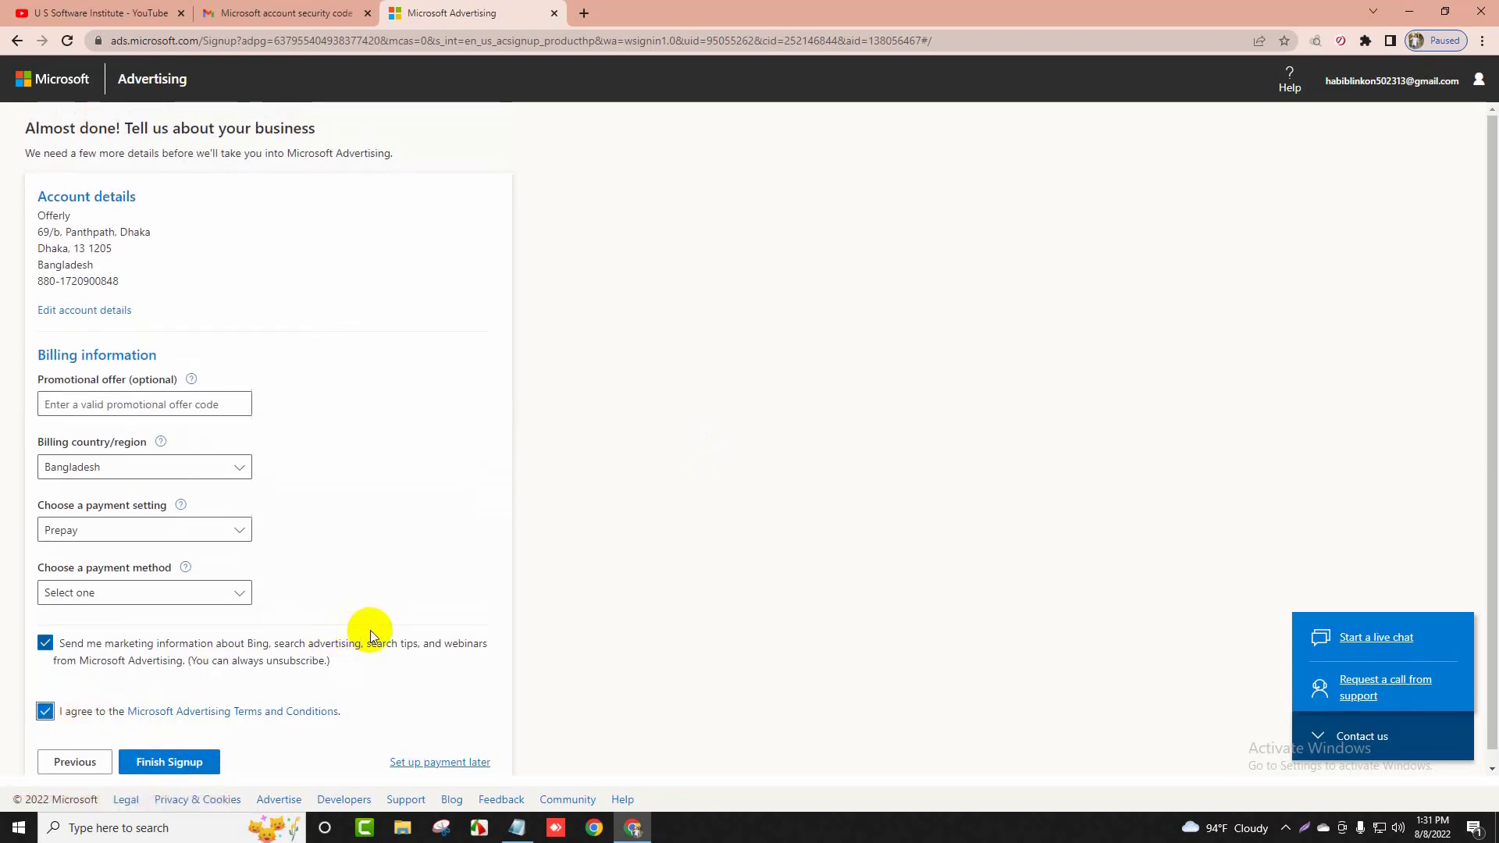
click(142, 762)
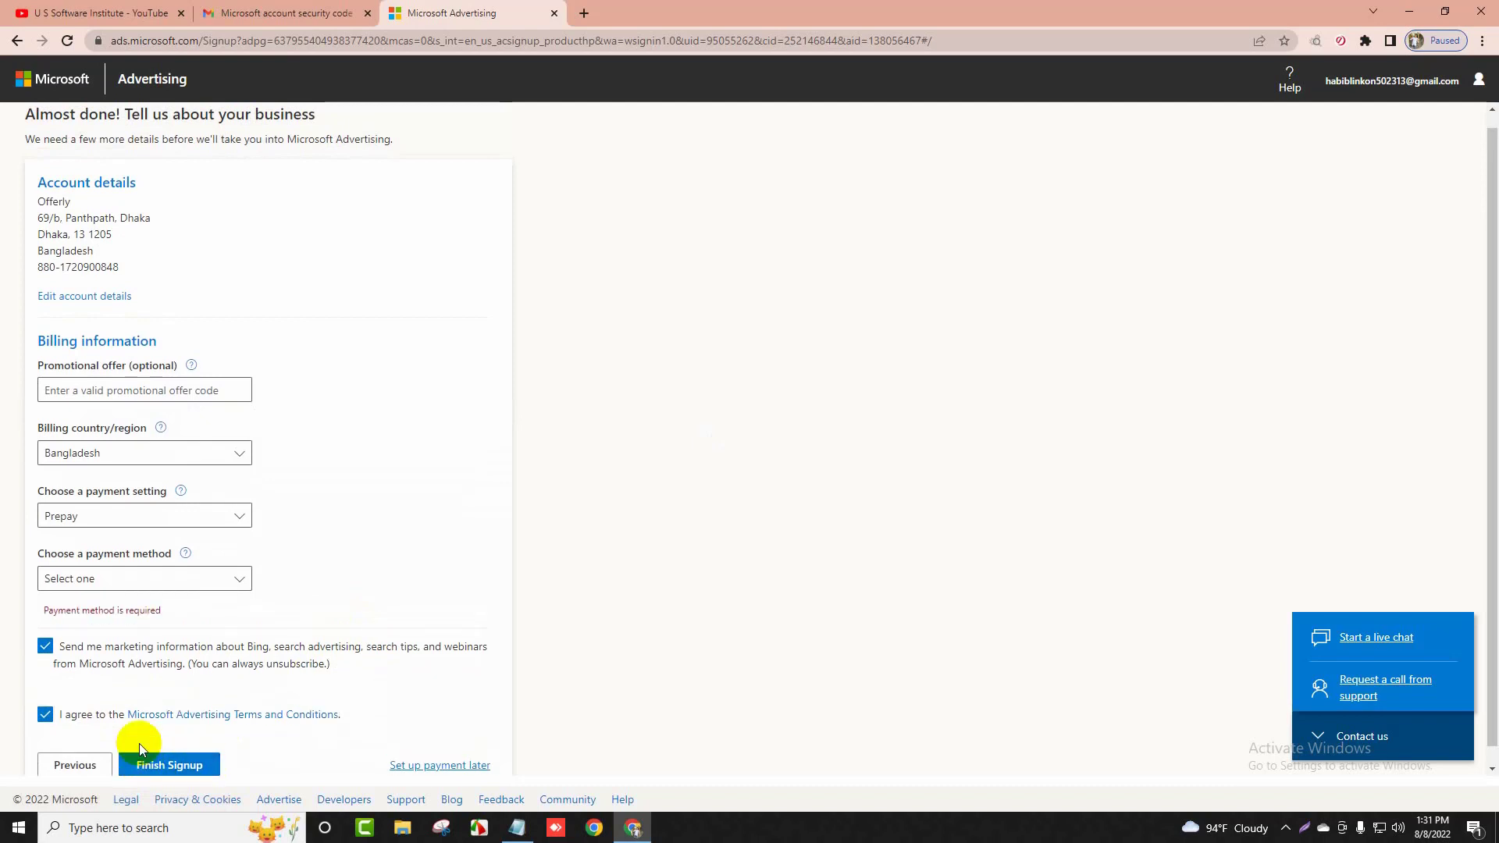
Postpone payment setup with 'Set up payment later' to complete signup
click(104, 582)
click(110, 581)
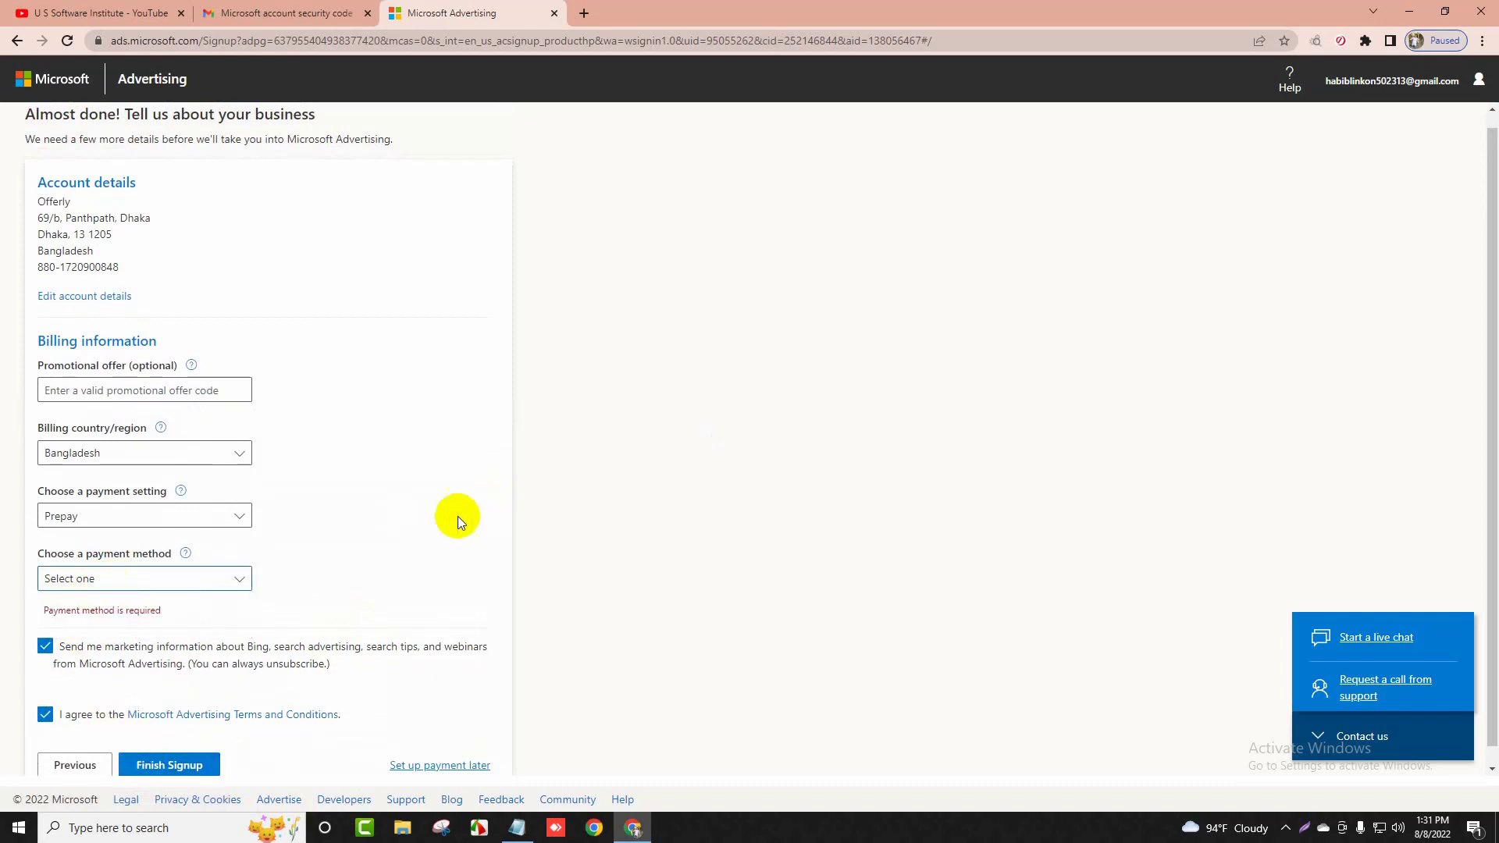
click(461, 749)
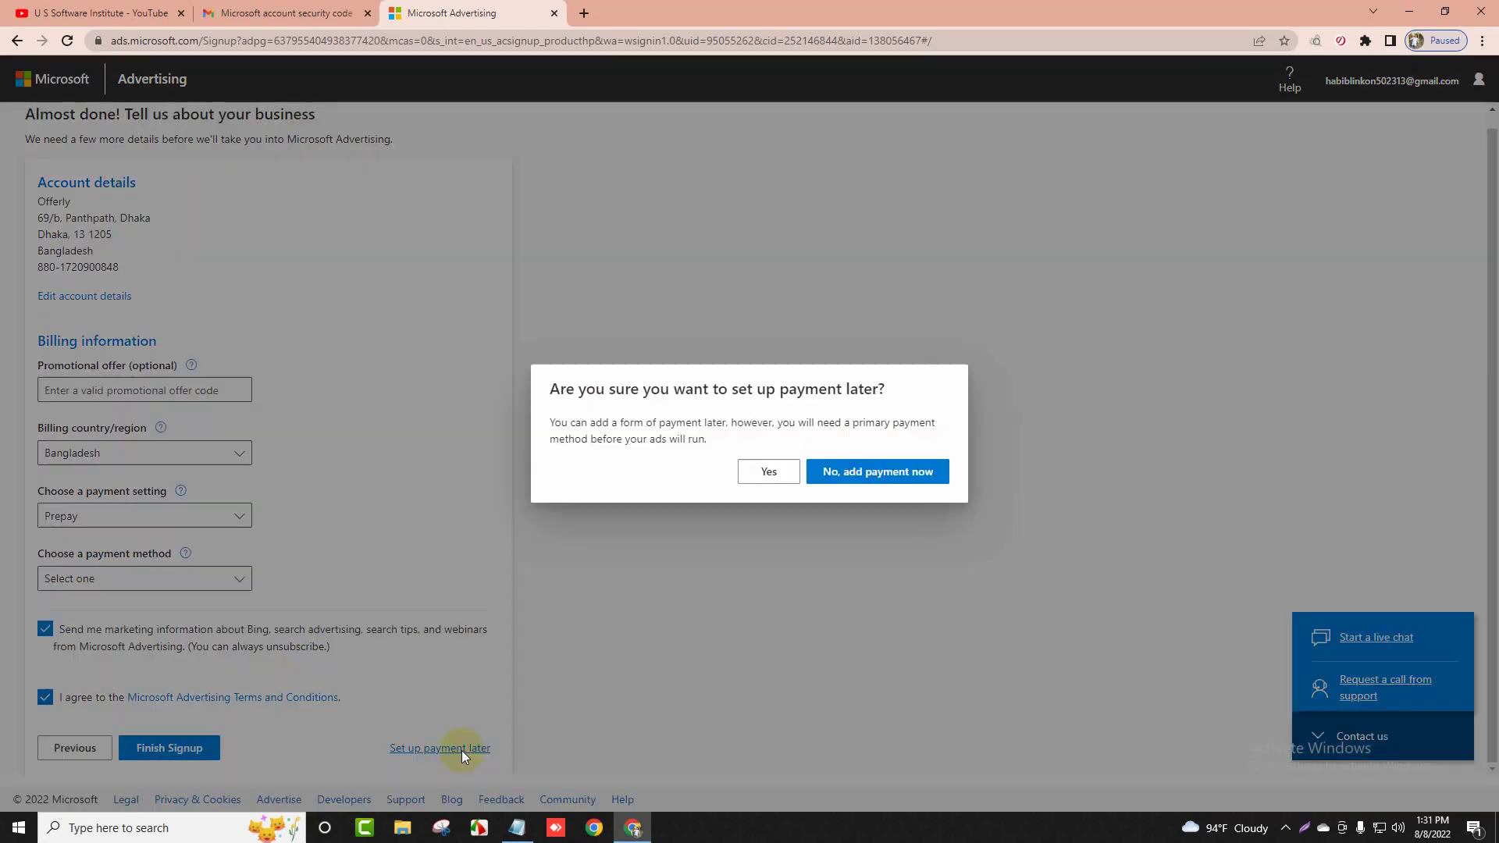
click(832, 473)
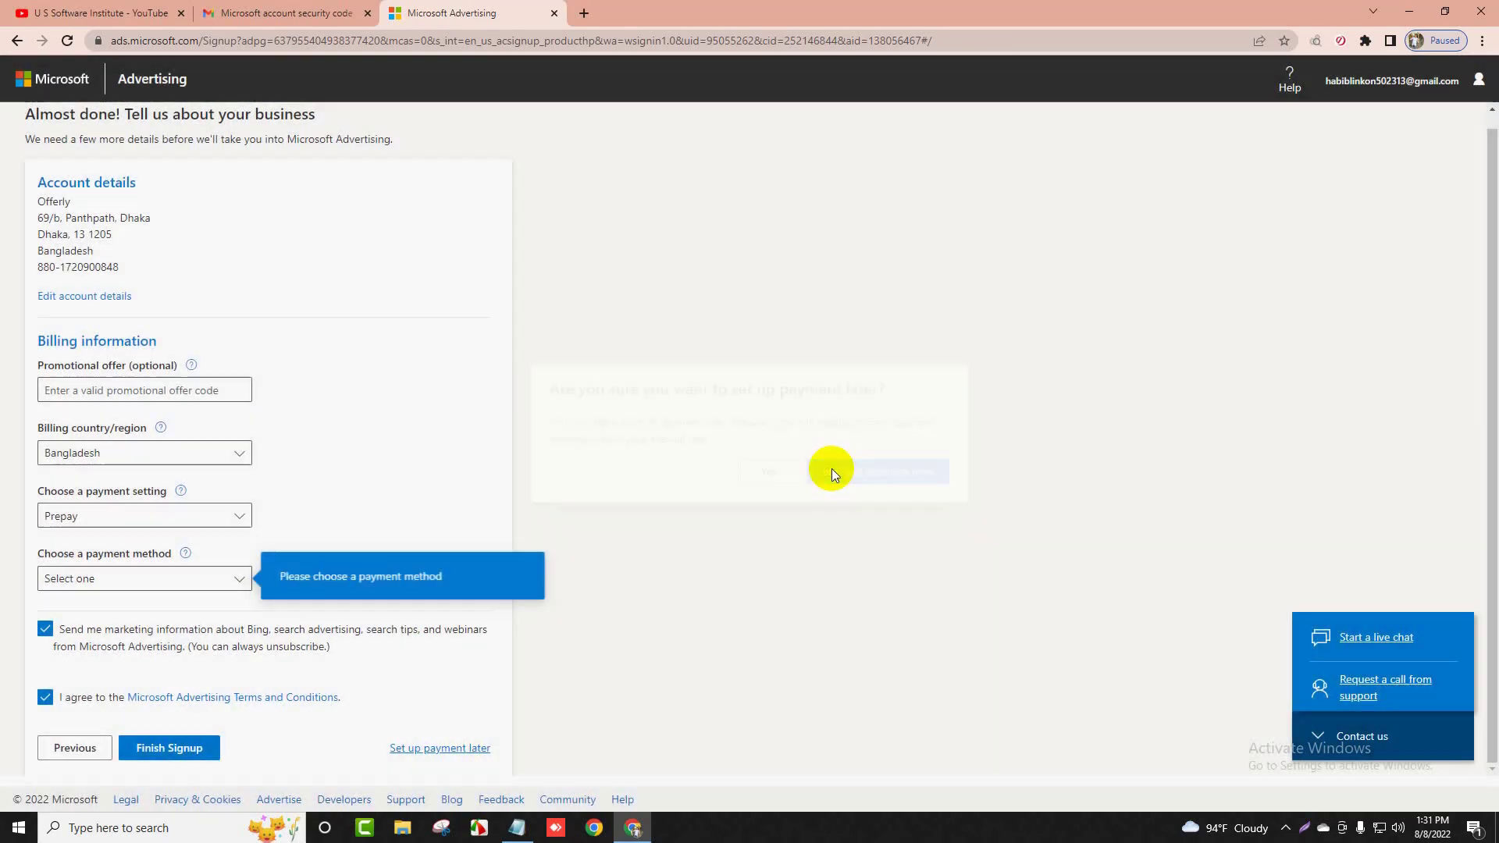
click(460, 750)
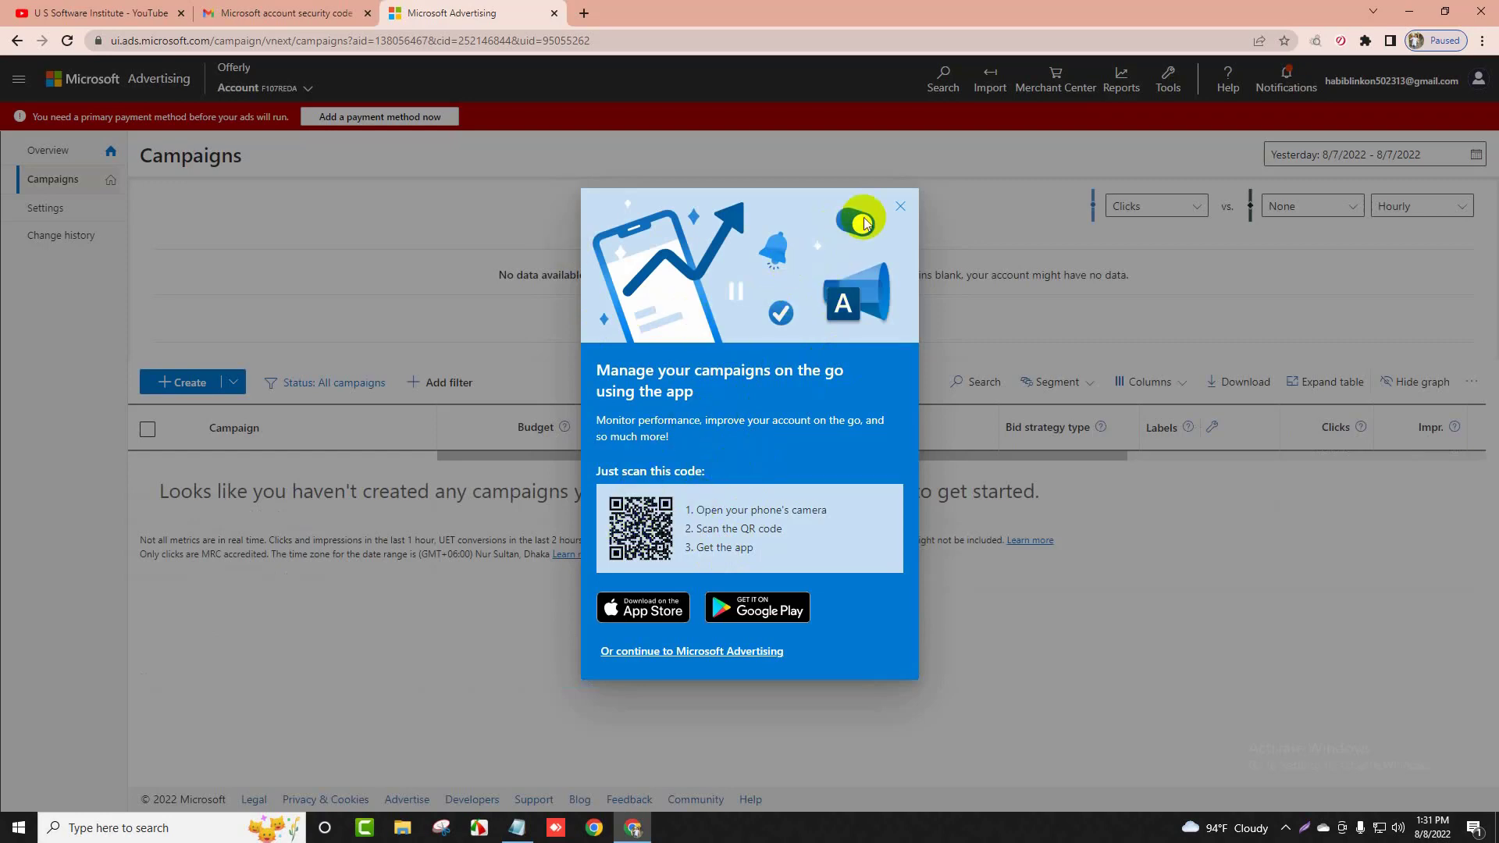
Close the 'Manage your campaigns on the go' promotion and go to the account's Overview page
click(899, 213)
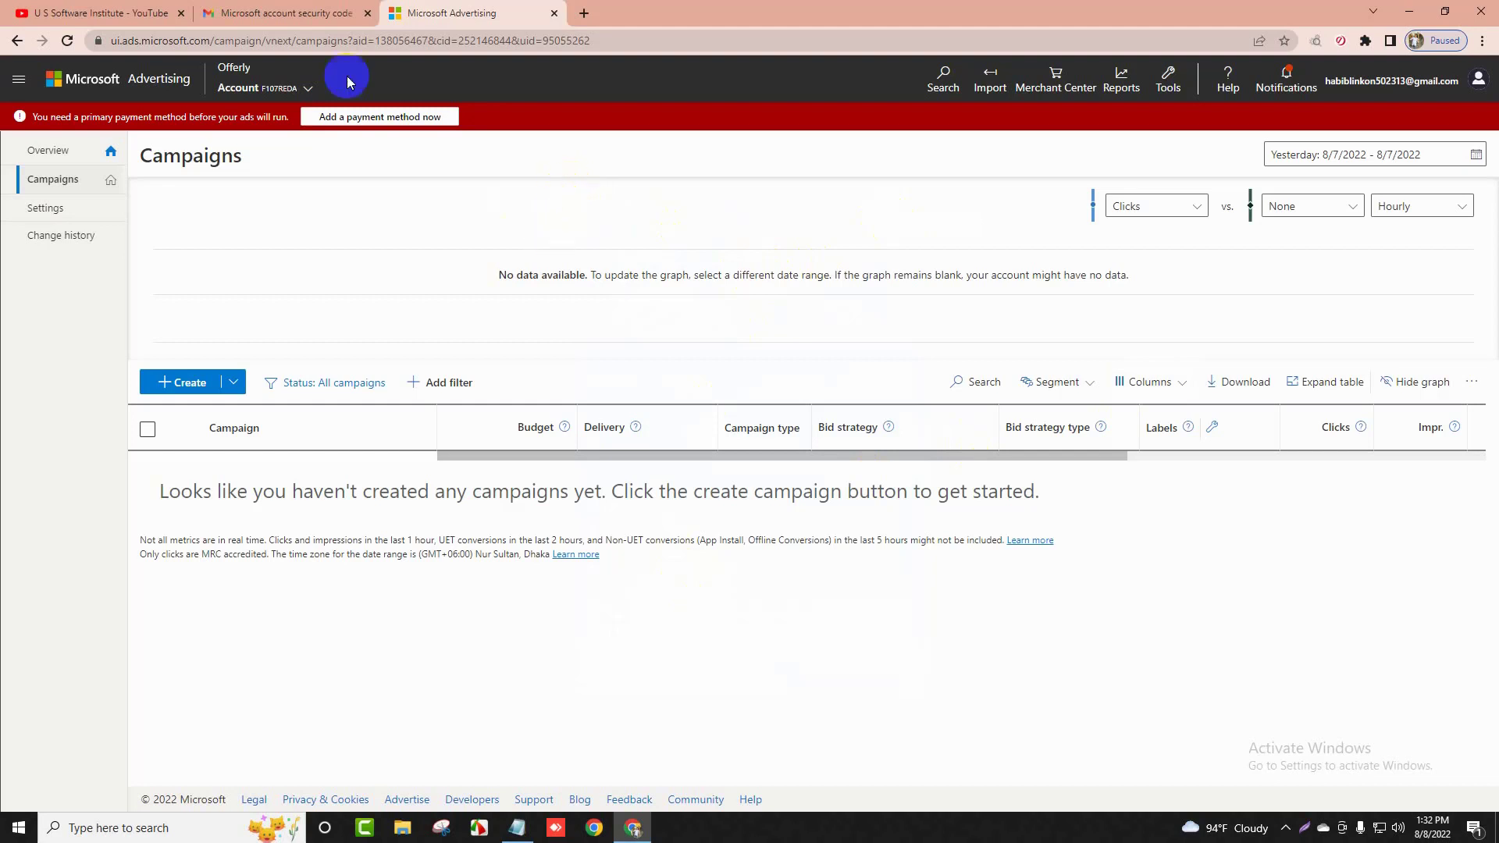
click(314, 13)
click(427, 13)
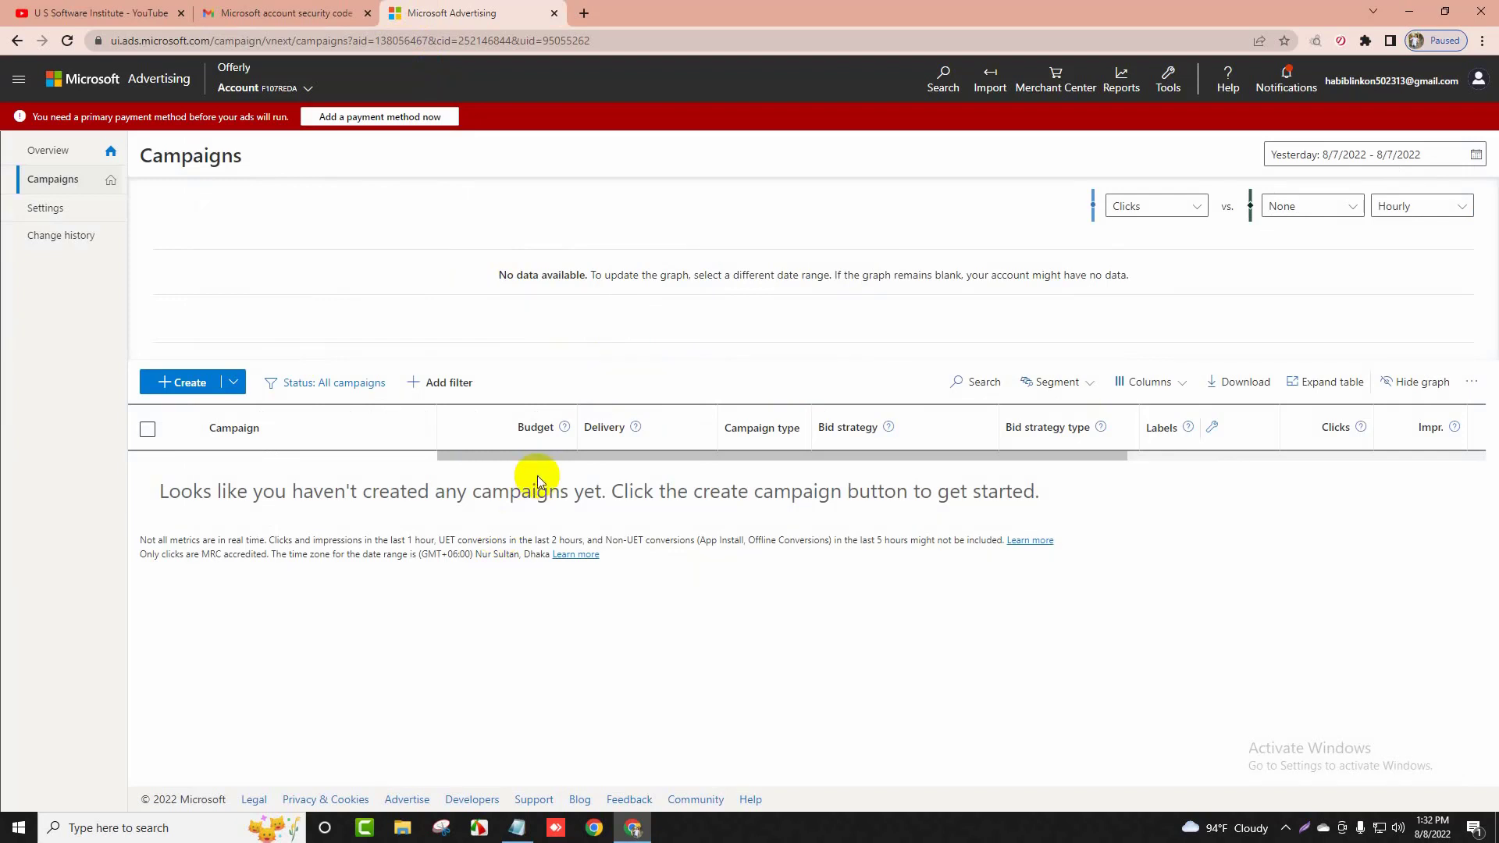
click(48, 151)
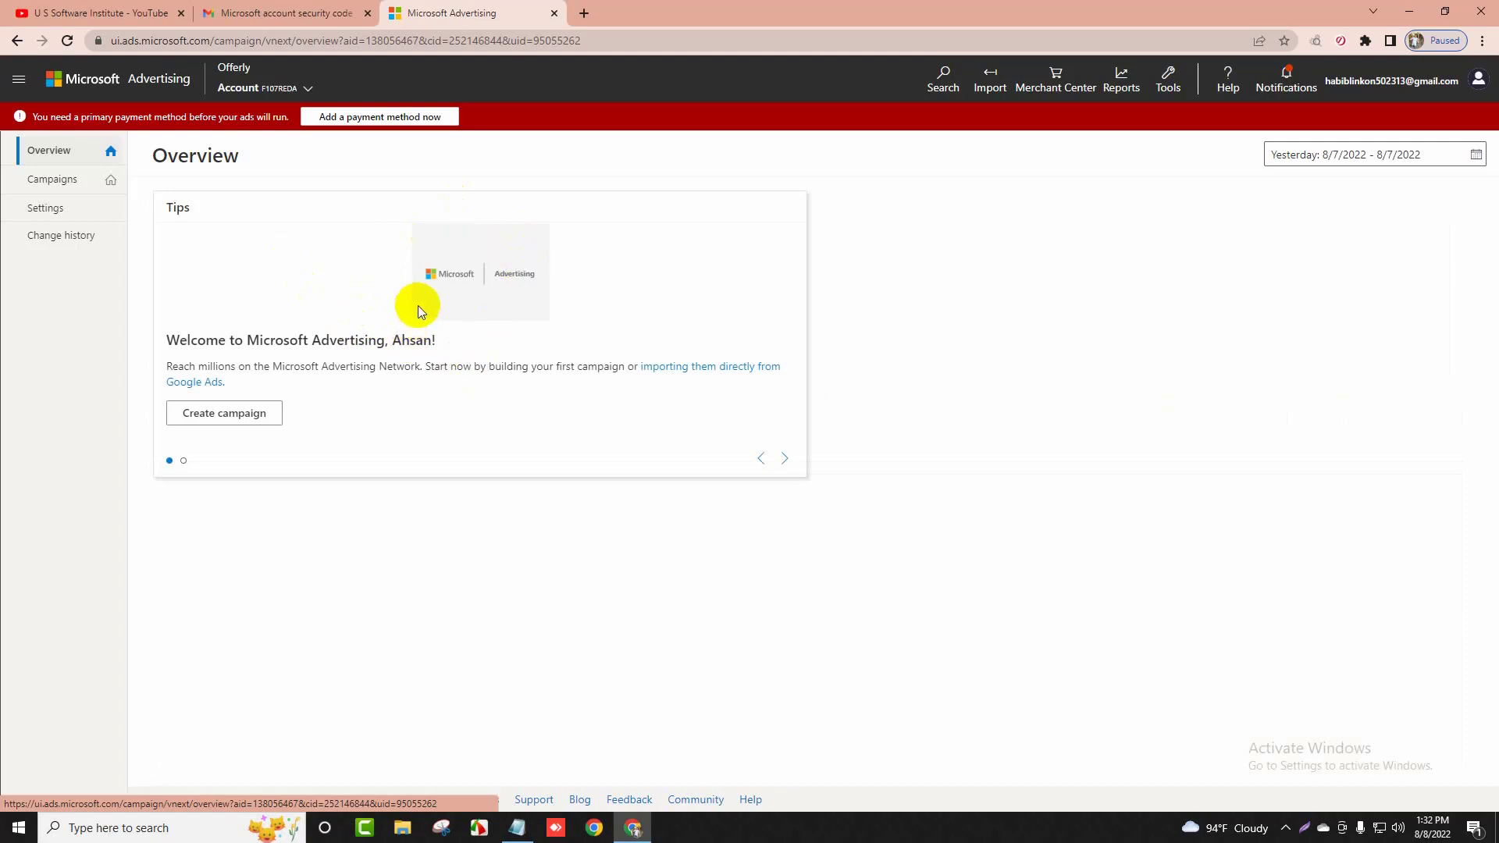
Request a live chat under the general question topic with the description 'helolo dear'
click(1234, 90)
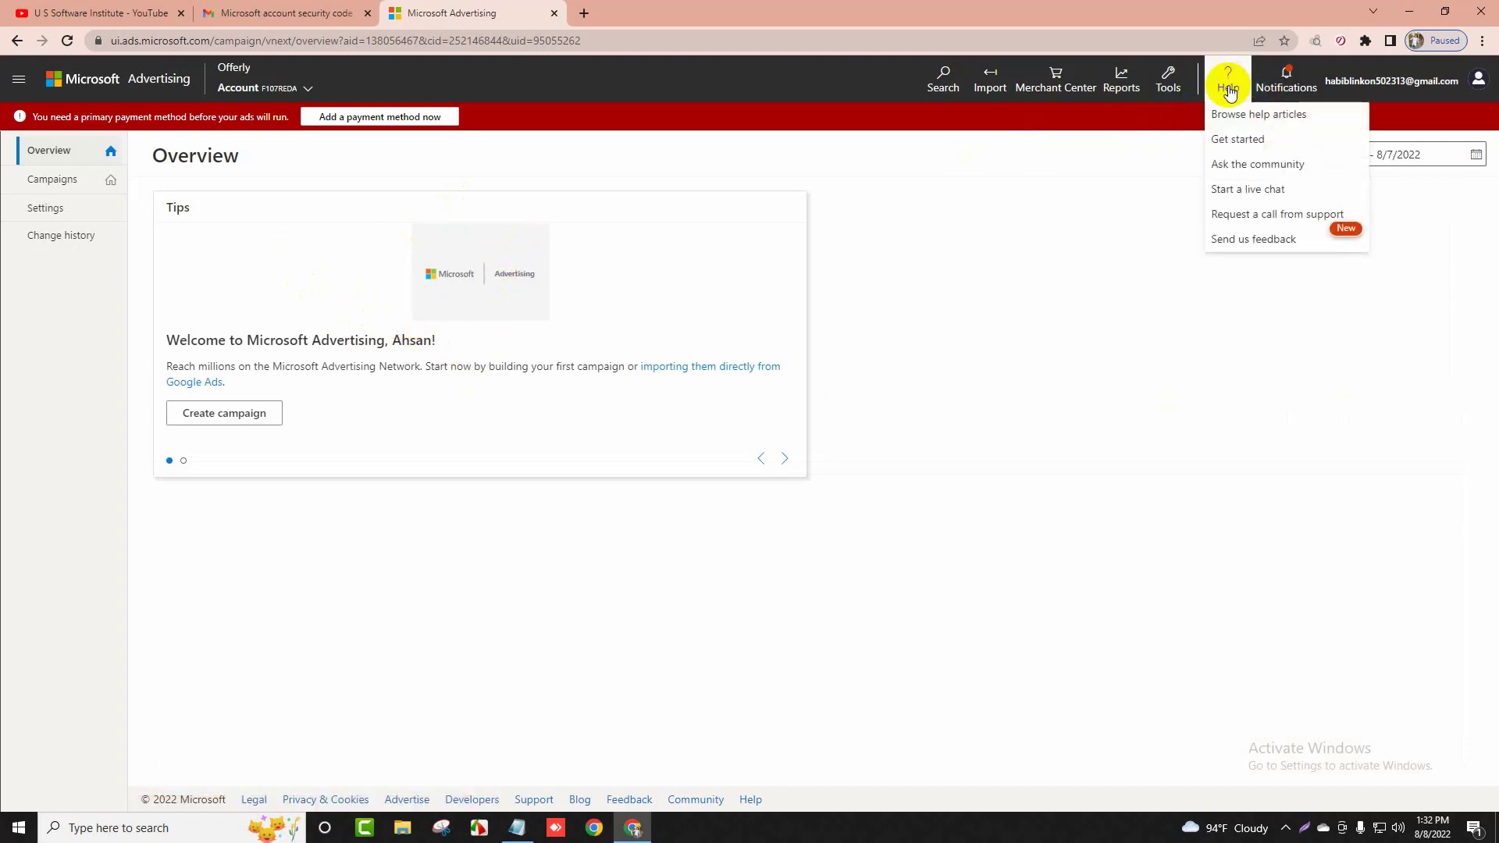
click(1249, 189)
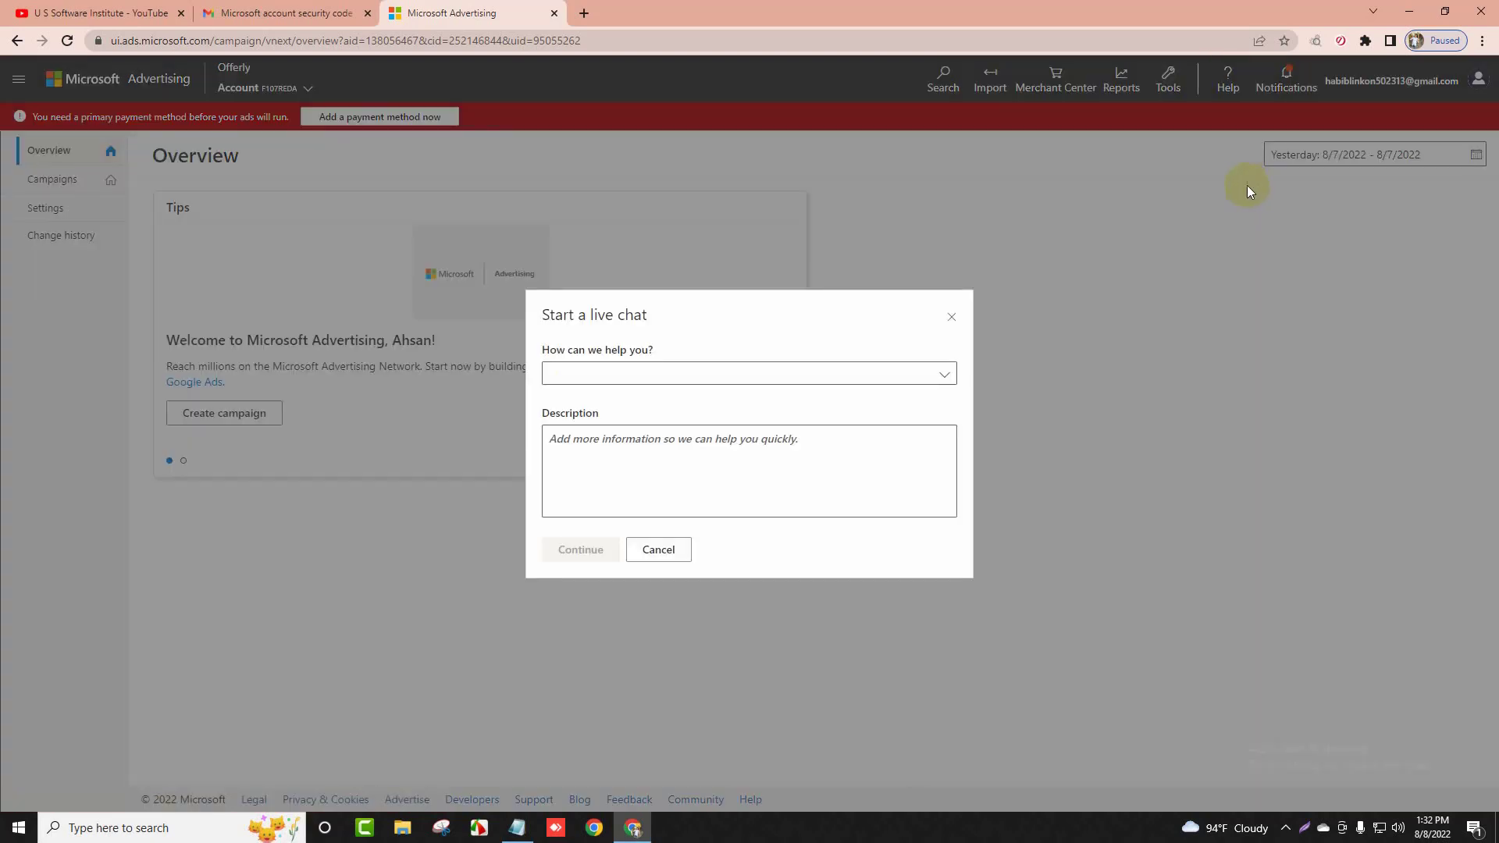
click(695, 377)
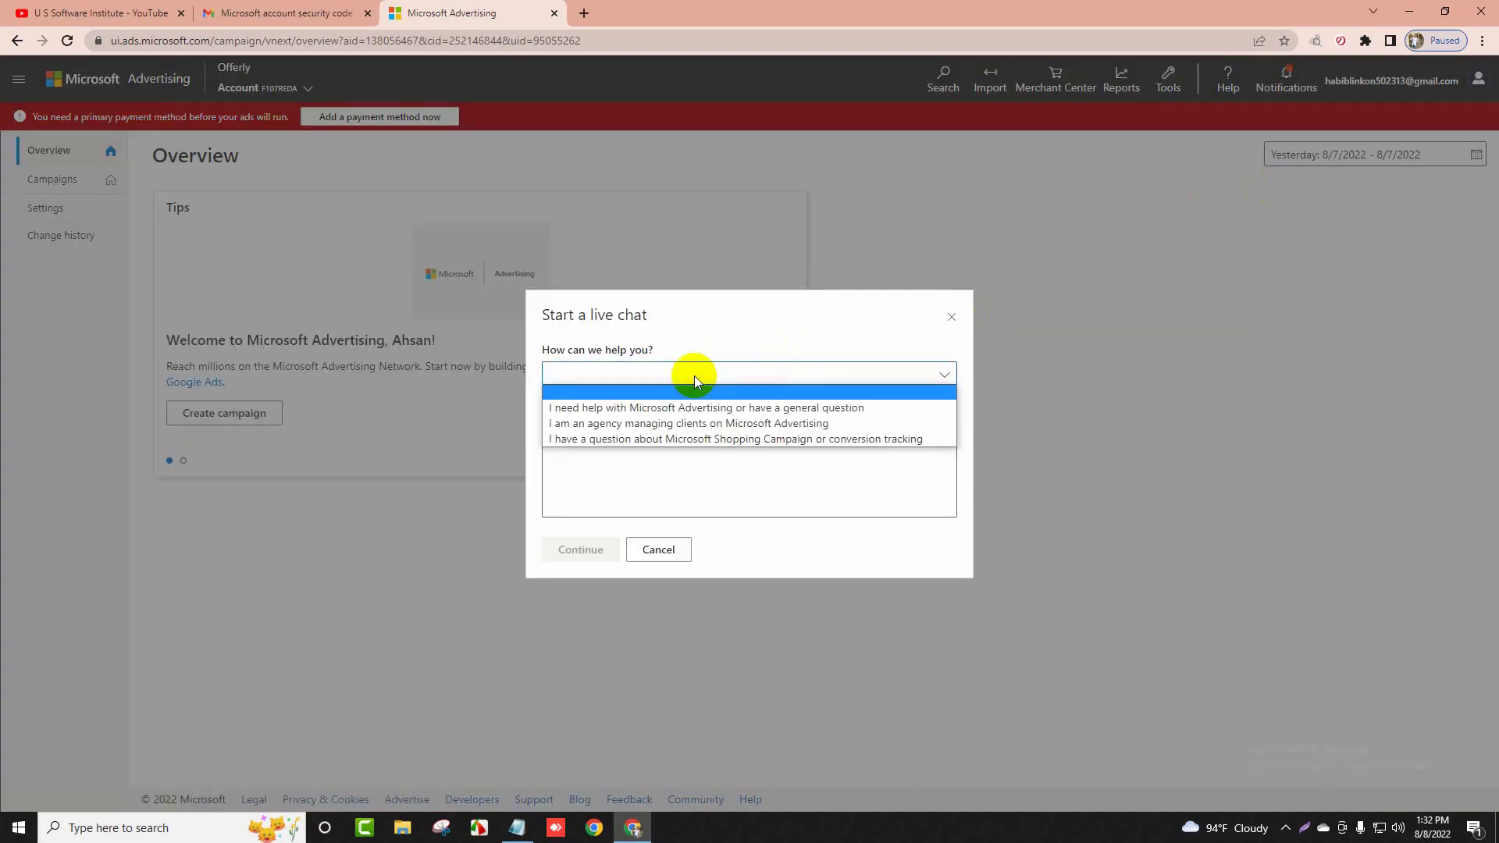
click(640, 409)
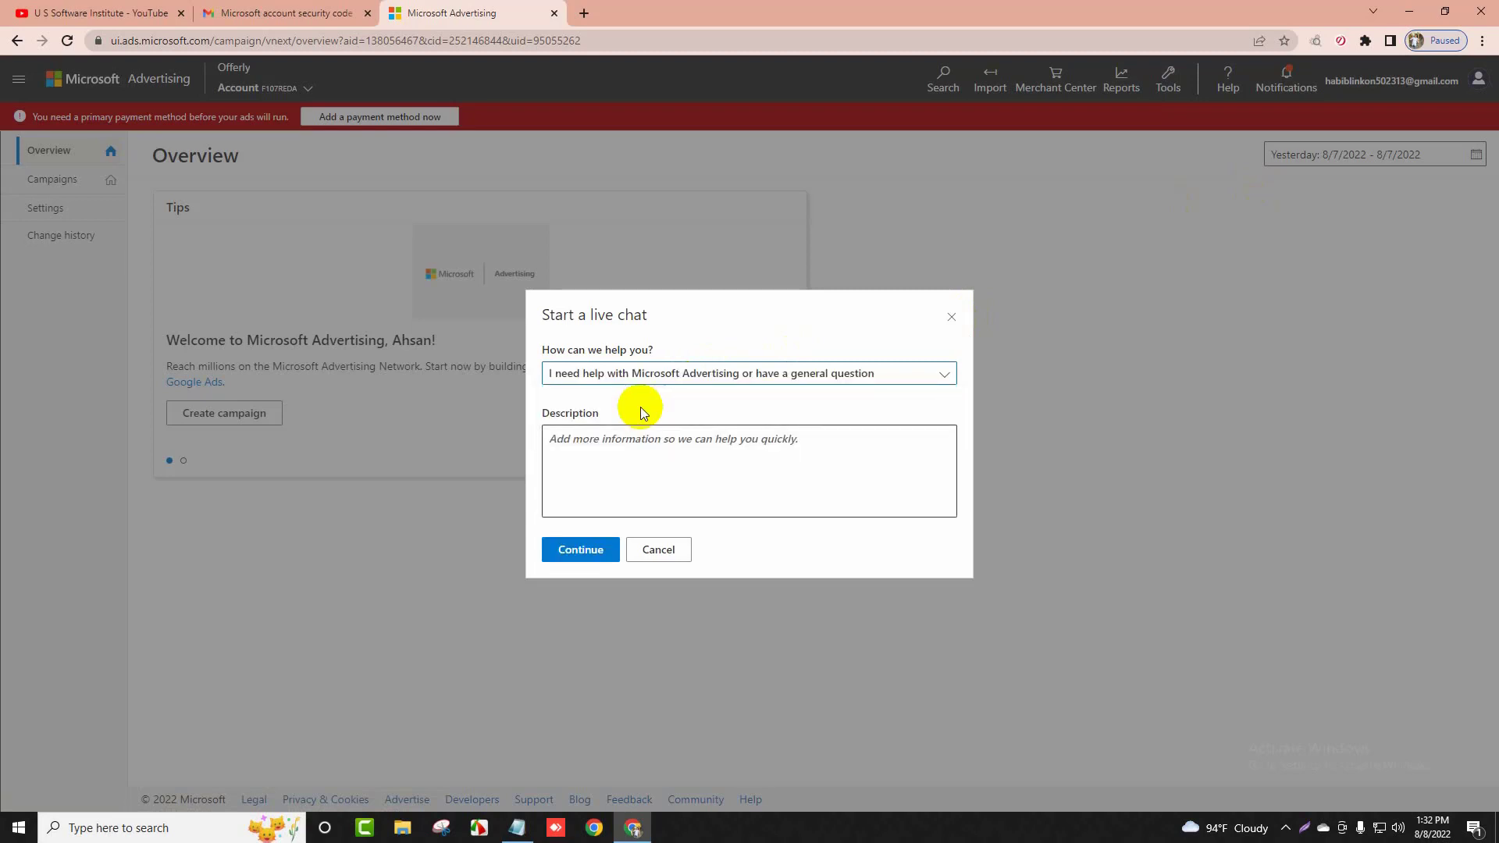
click(620, 449)
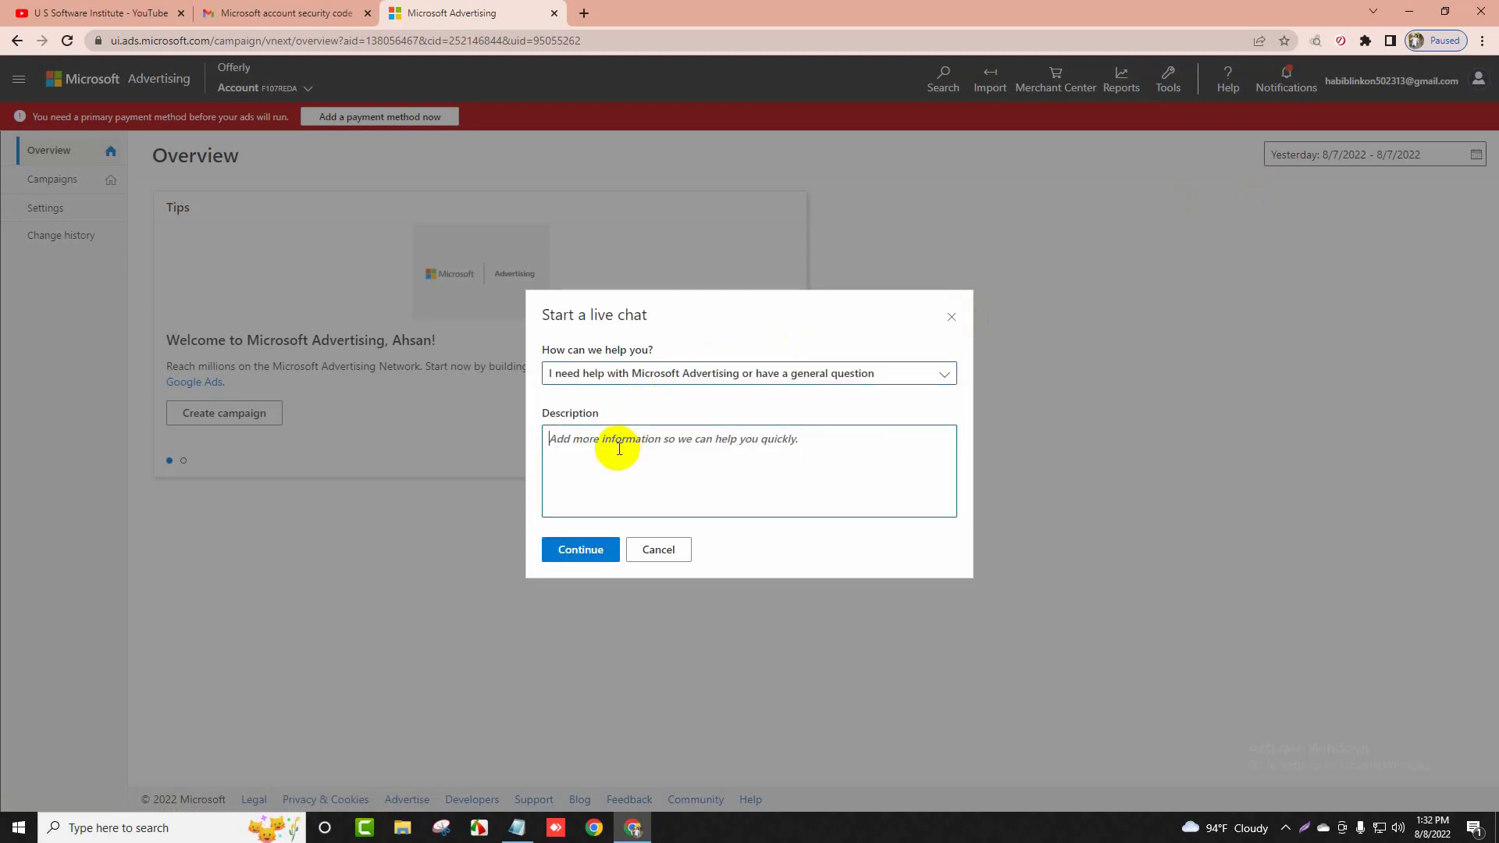
click(687, 370)
click(695, 372)
click(639, 433)
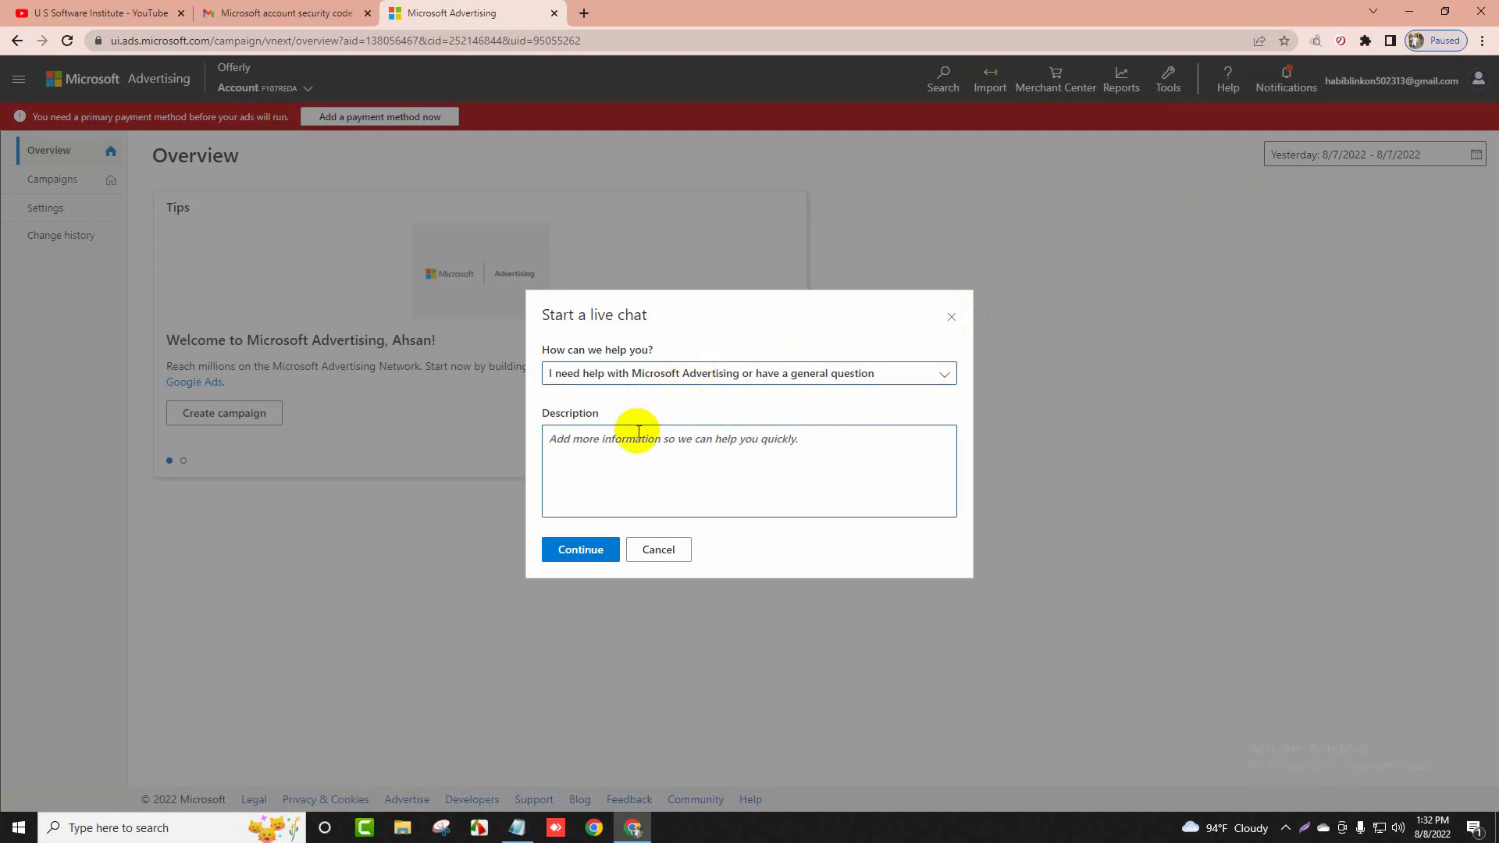
text(hel)
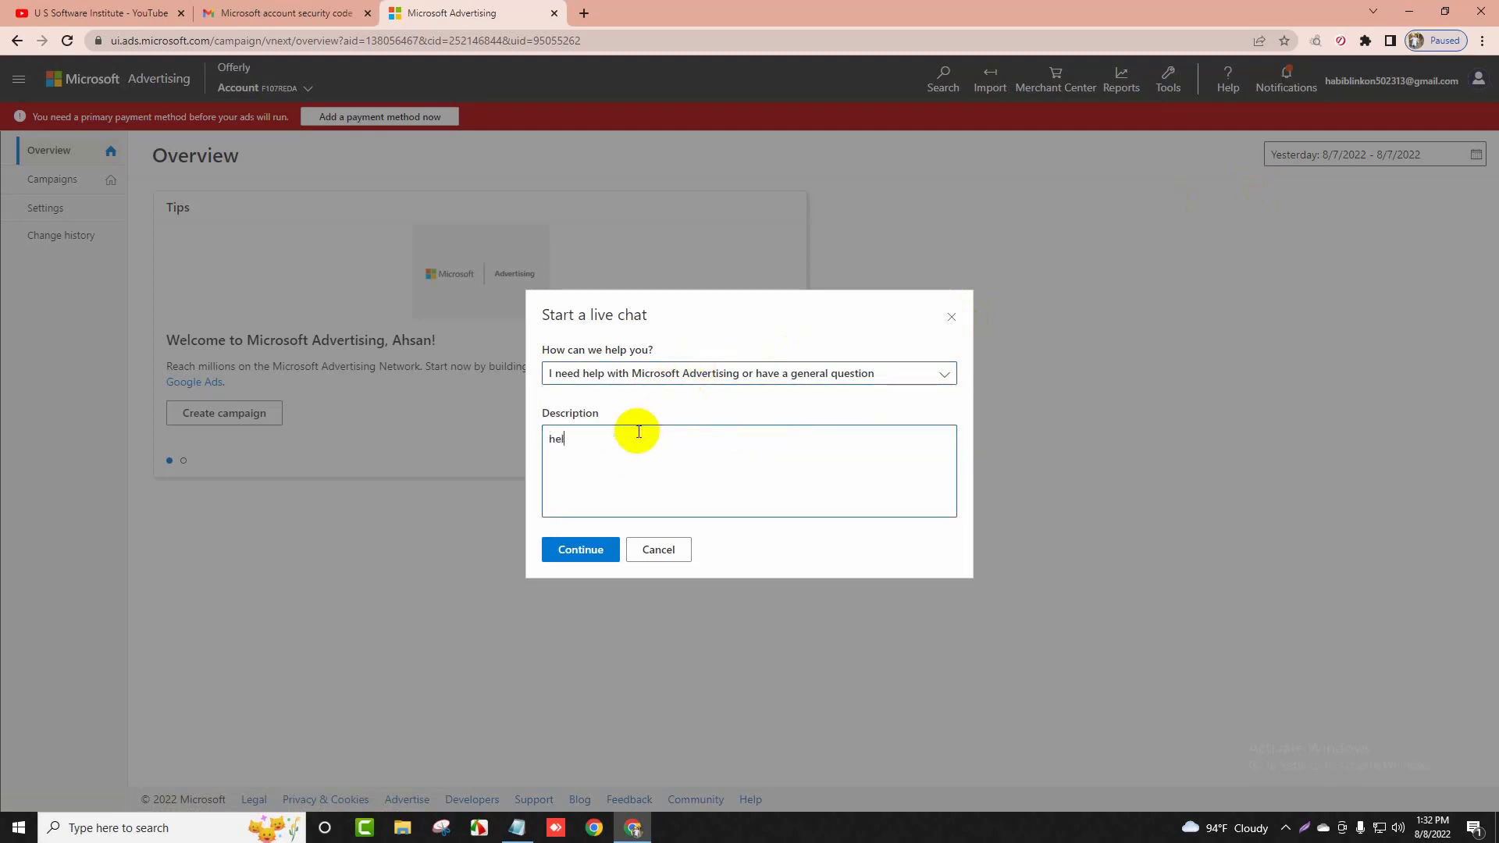
text(olo dear)
click(578, 547)
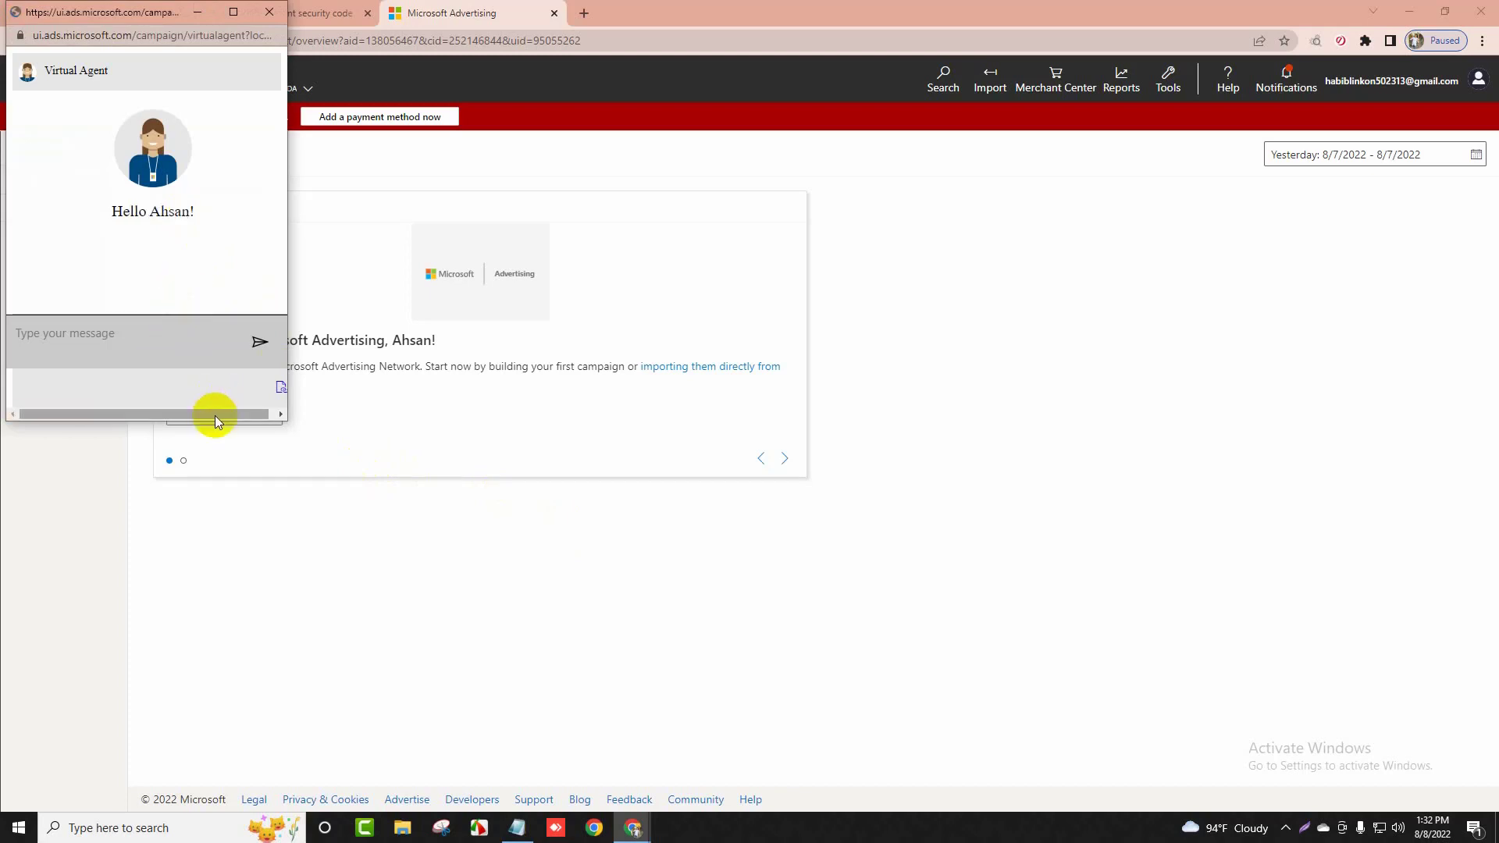
Wait for the support agent to join the chat, then minimize the chat window
click(158, 414)
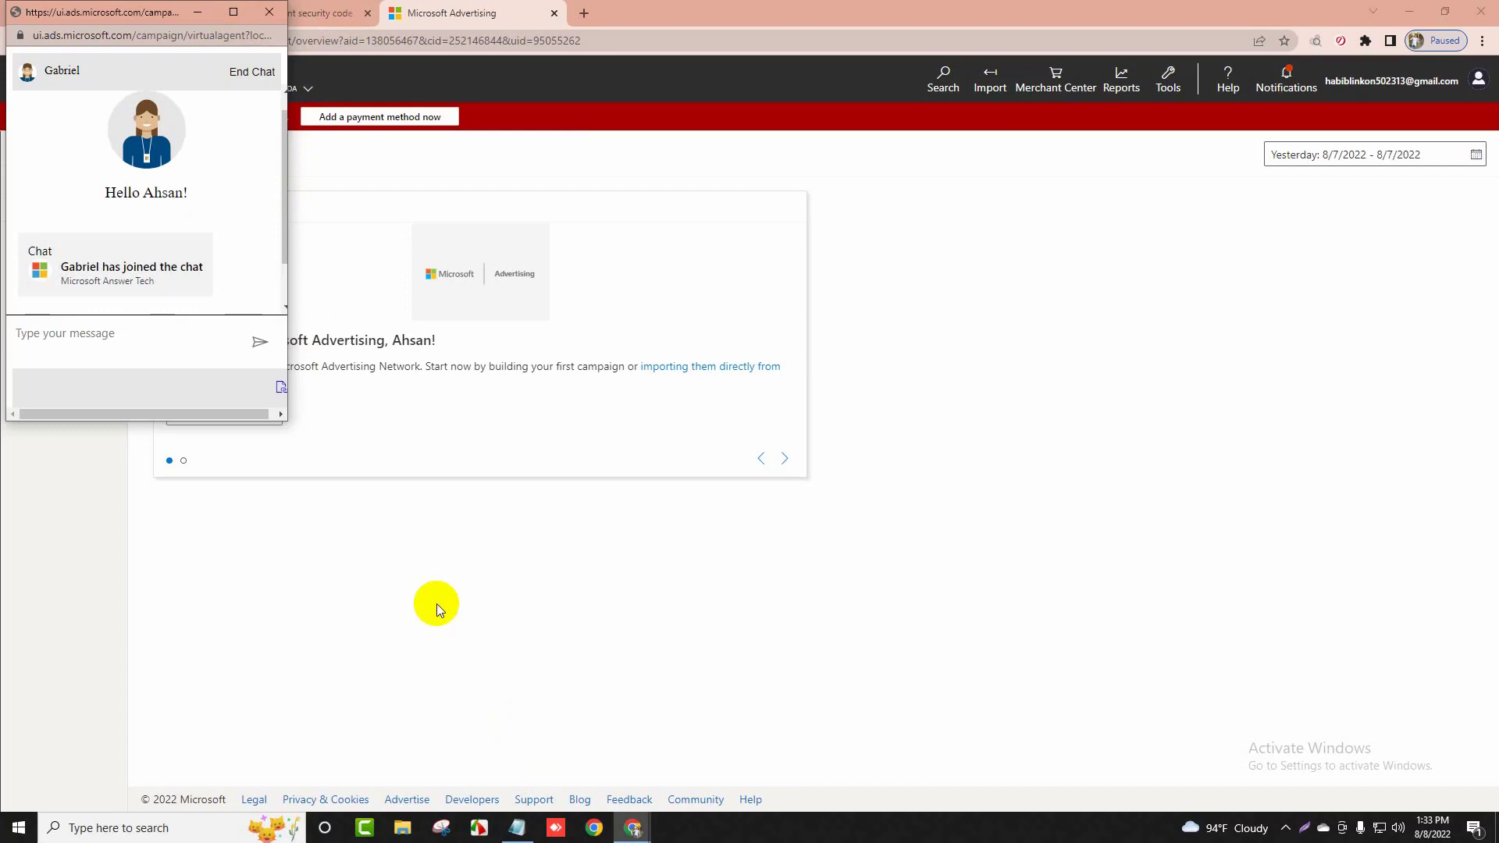
click(97, 335)
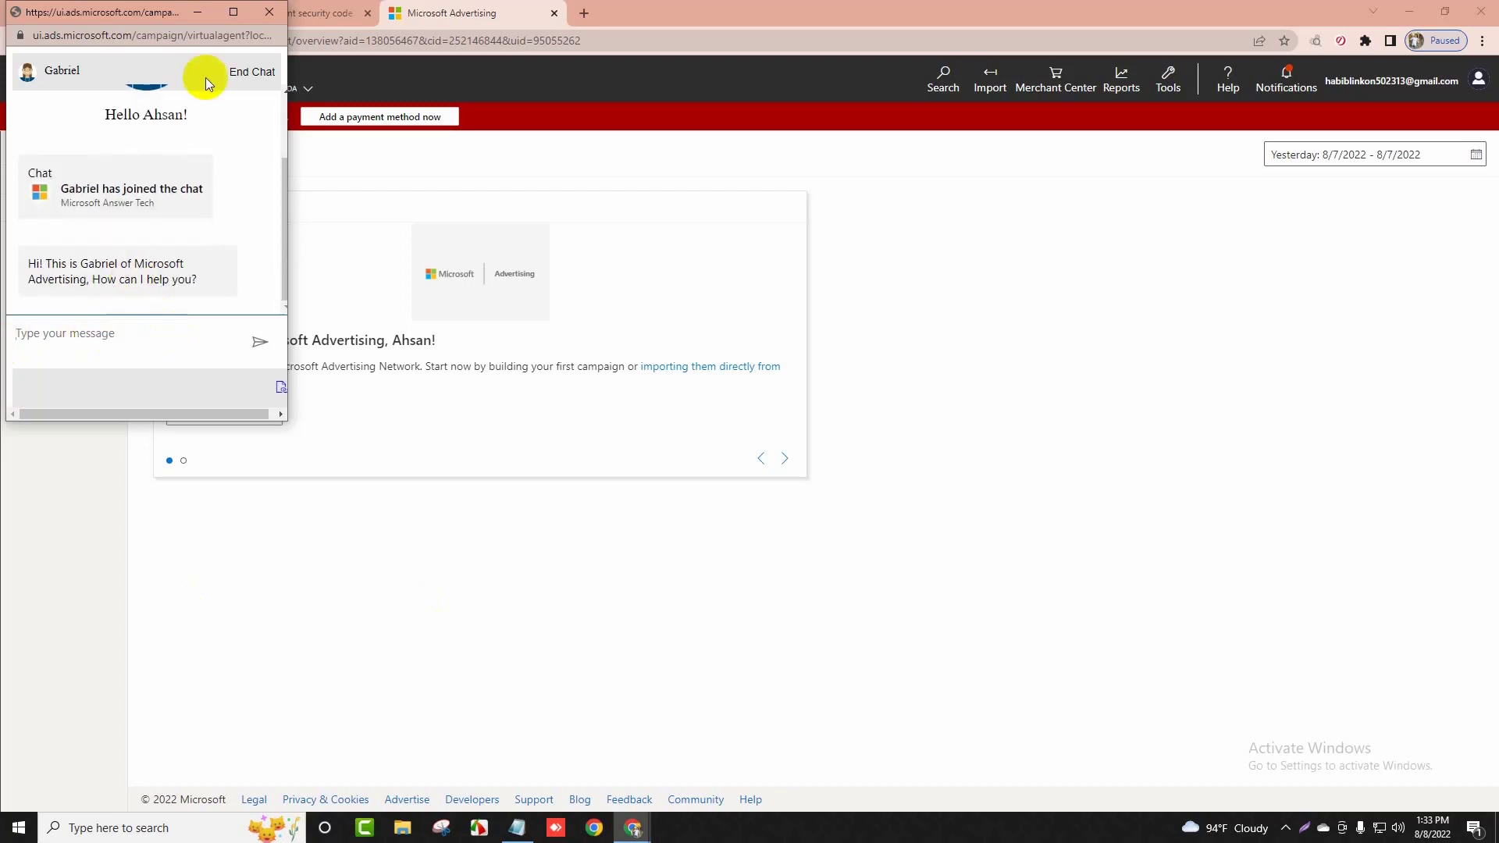
click(197, 13)
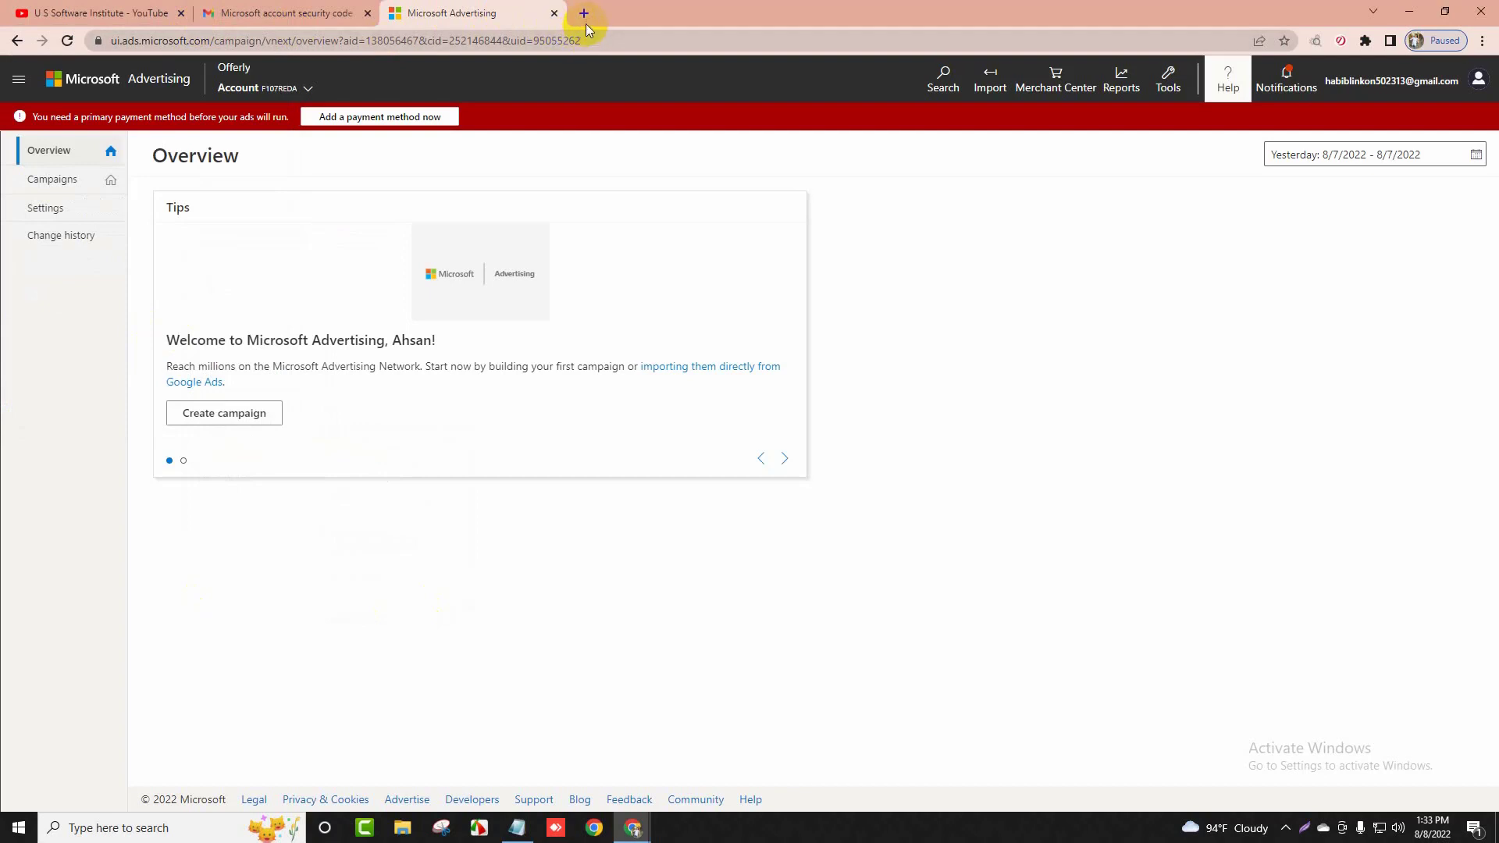